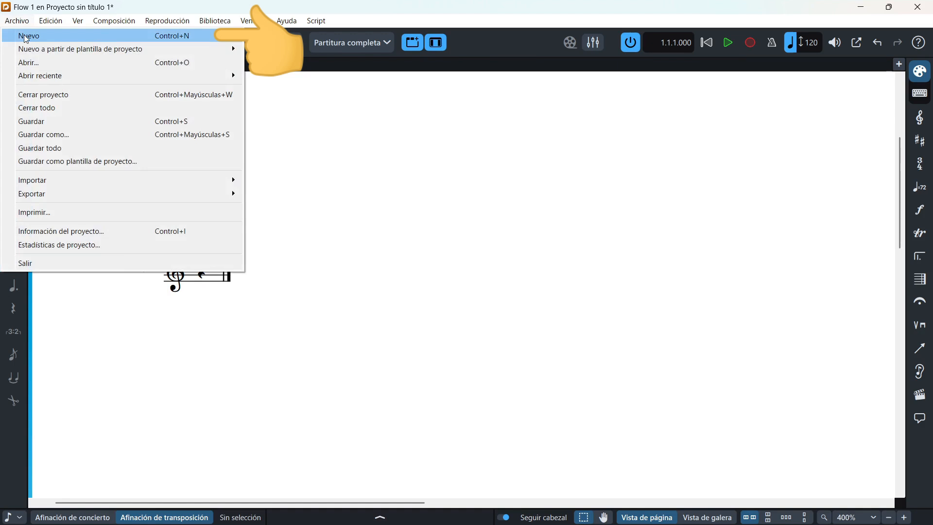
Step: Create a 4/4 time signature at the rest in the flute staff
click(44, 8)
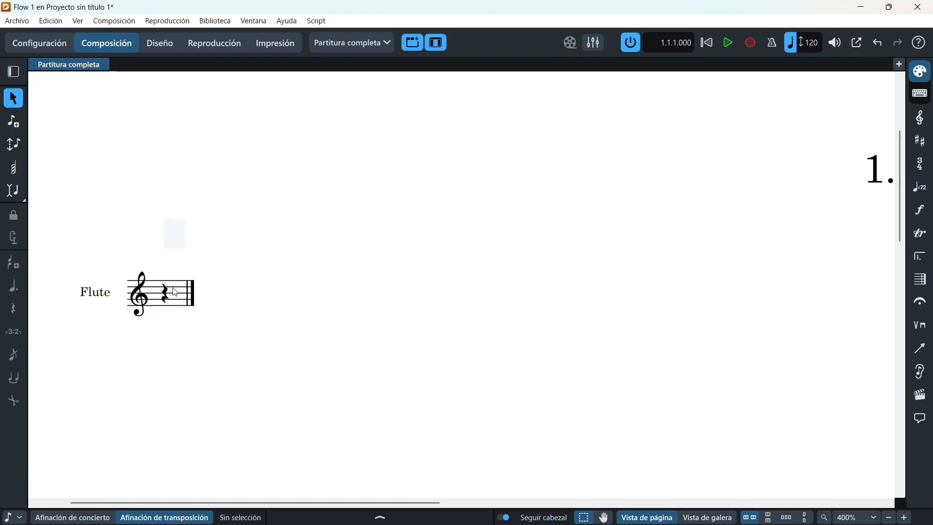
click(167, 295)
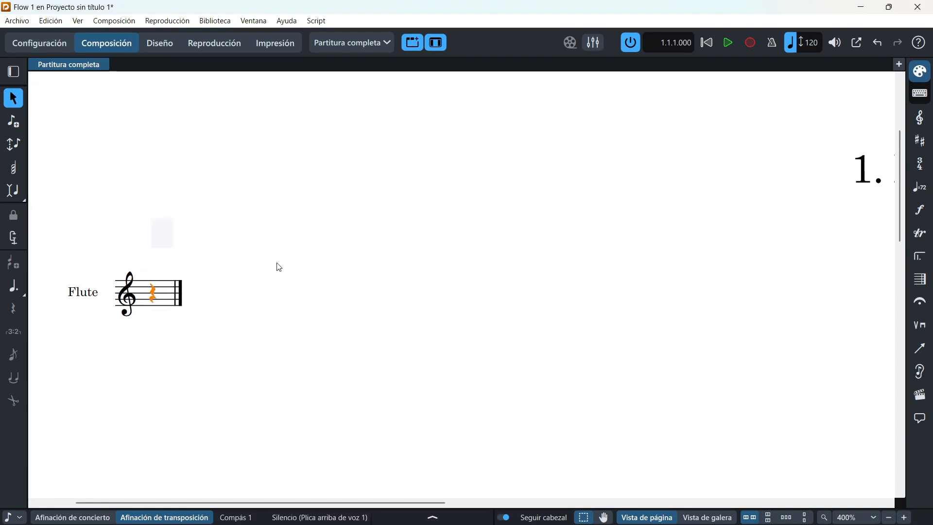
key(shift+m)
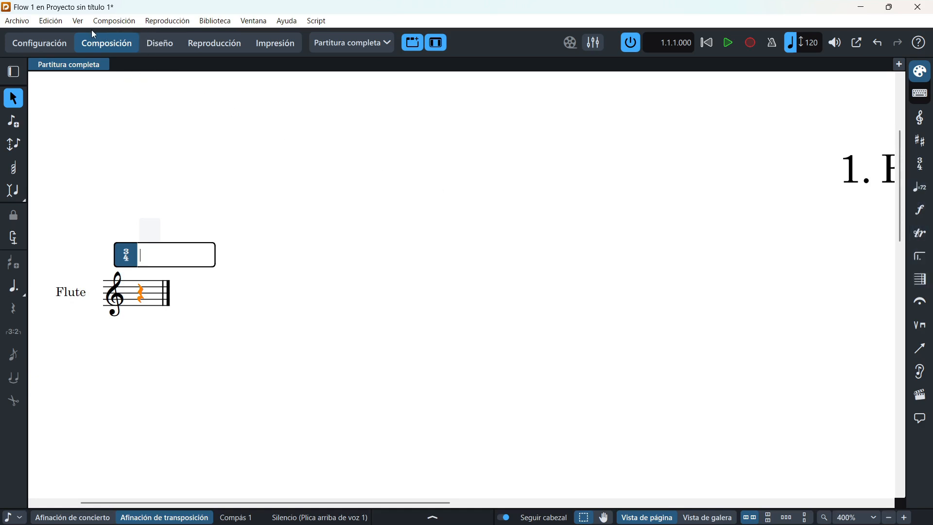
click(114, 21)
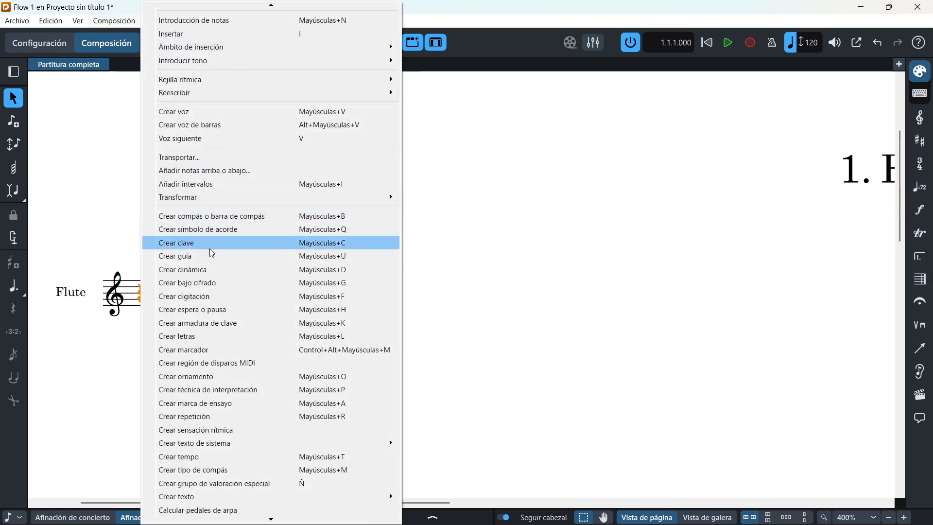
mouse_move(246, 521)
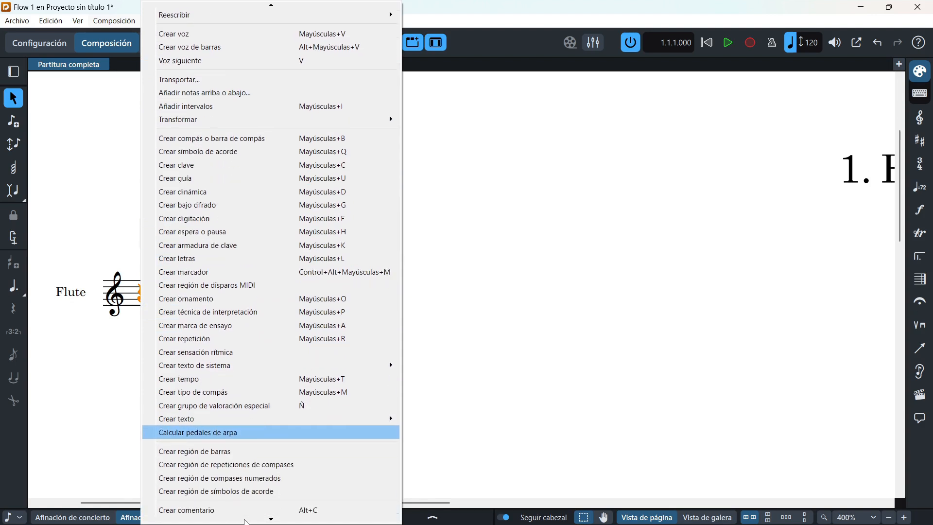
click(88, 223)
key(shift+m)
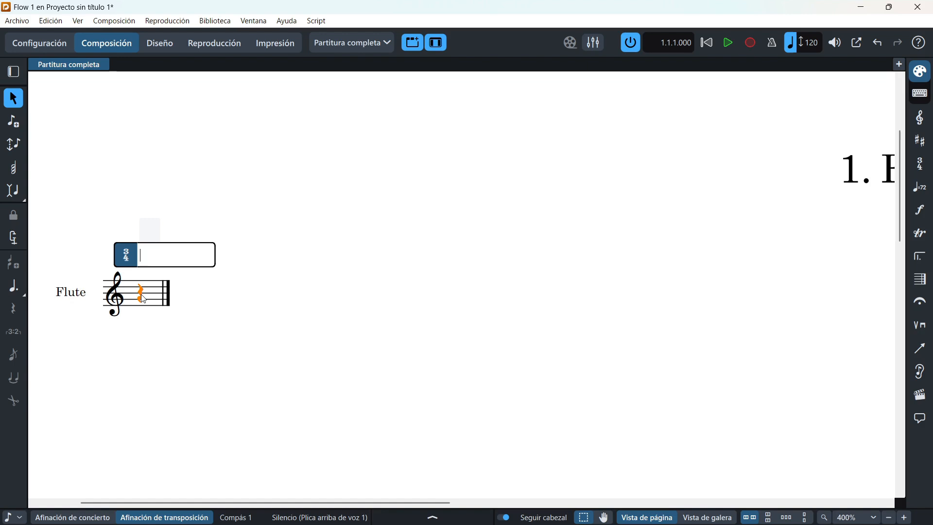
text(4/4)
key(Return)
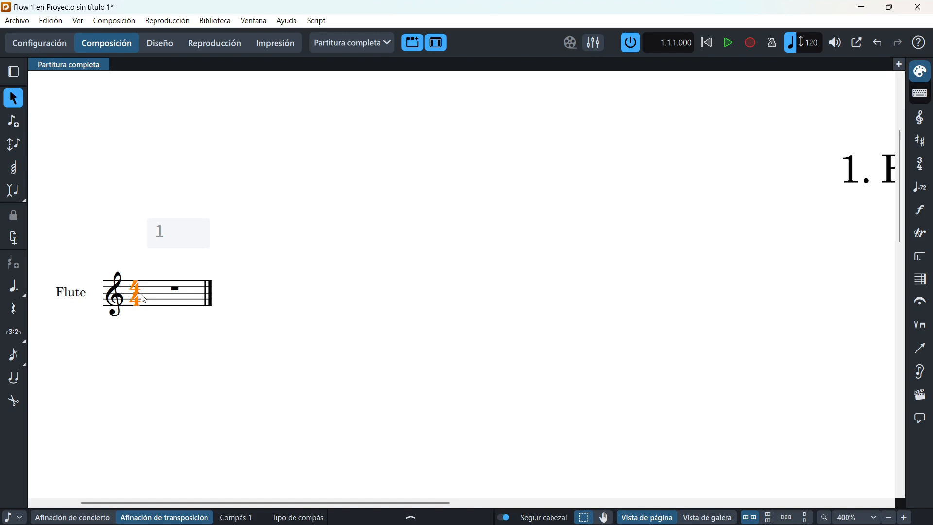
Step: Try an atonal key signature at the rest in the flute's first bar
scroll(141, 298, down, 3)
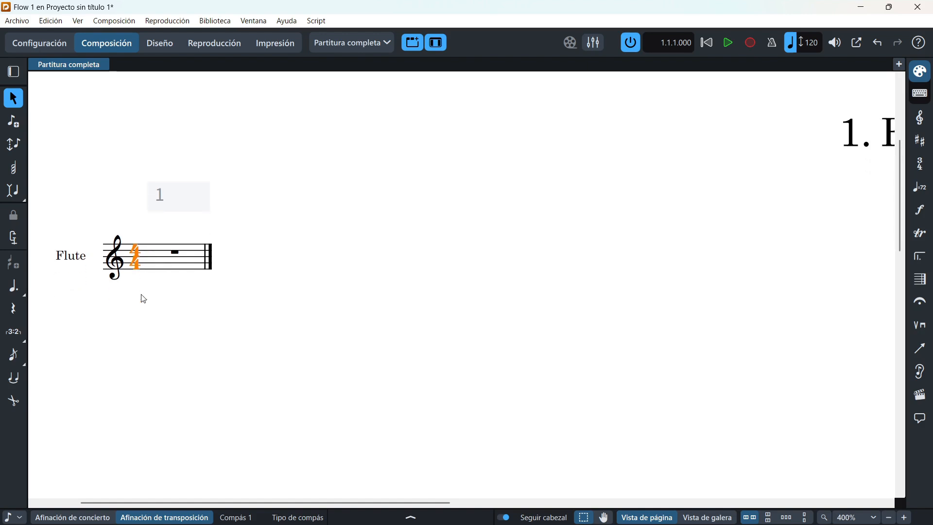
scroll(141, 299, left, 3)
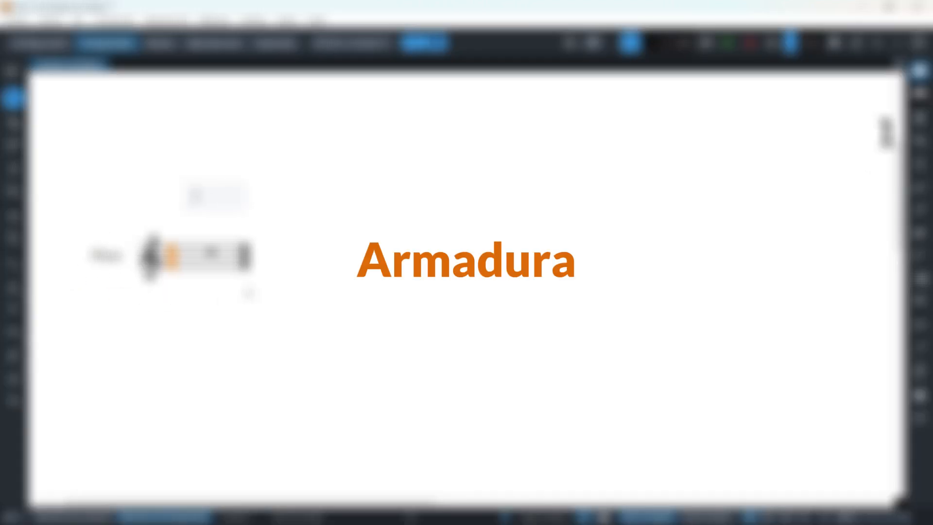
click(212, 253)
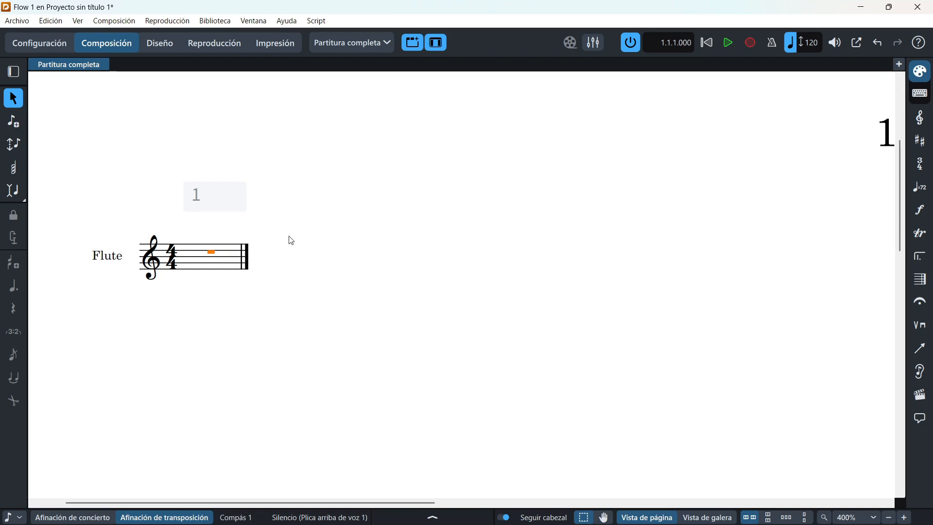
click(221, 199)
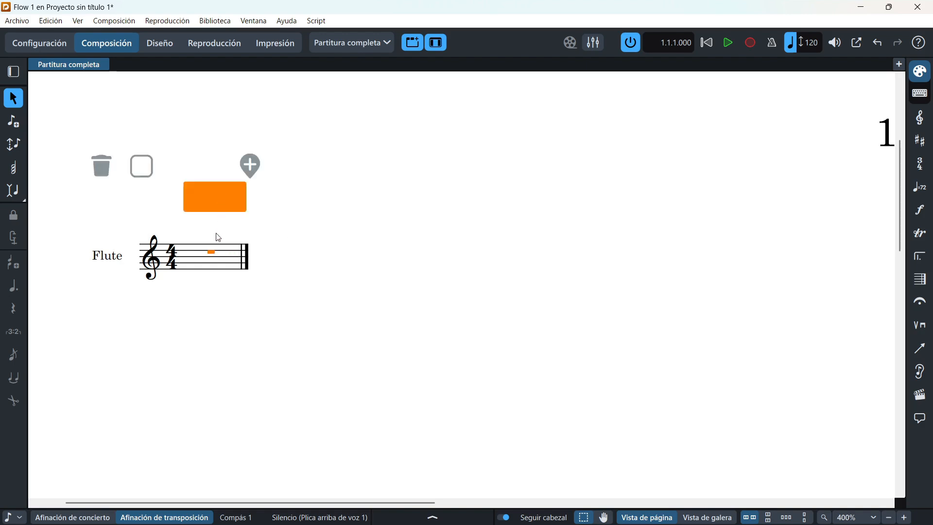
click(215, 260)
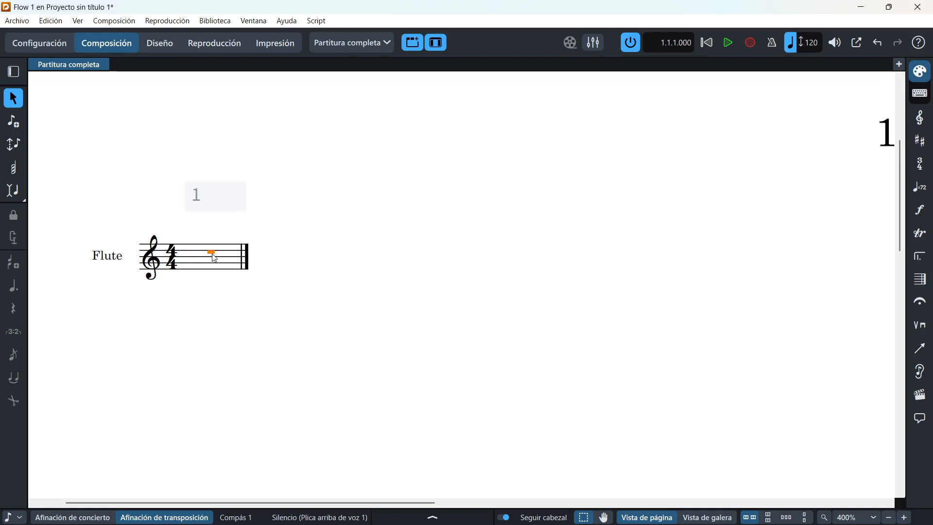
key(shift+k)
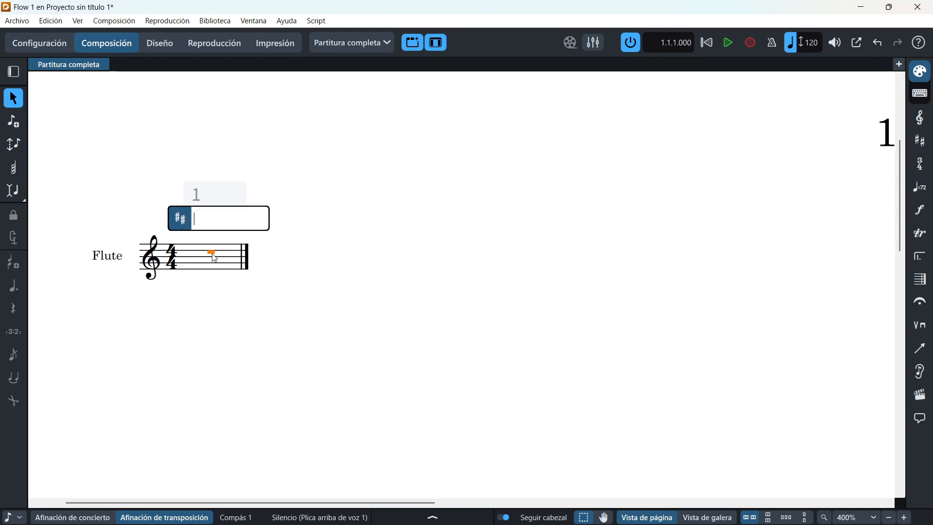
text(atonal)
key(Return)
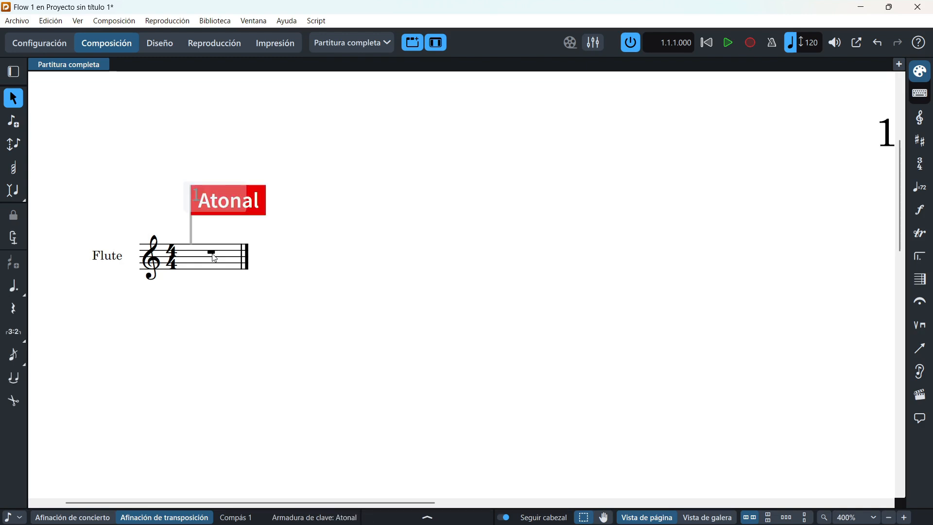
Step: Try an F major key signature in the flute's first bar and undo it
click(214, 255)
key(shift+k)
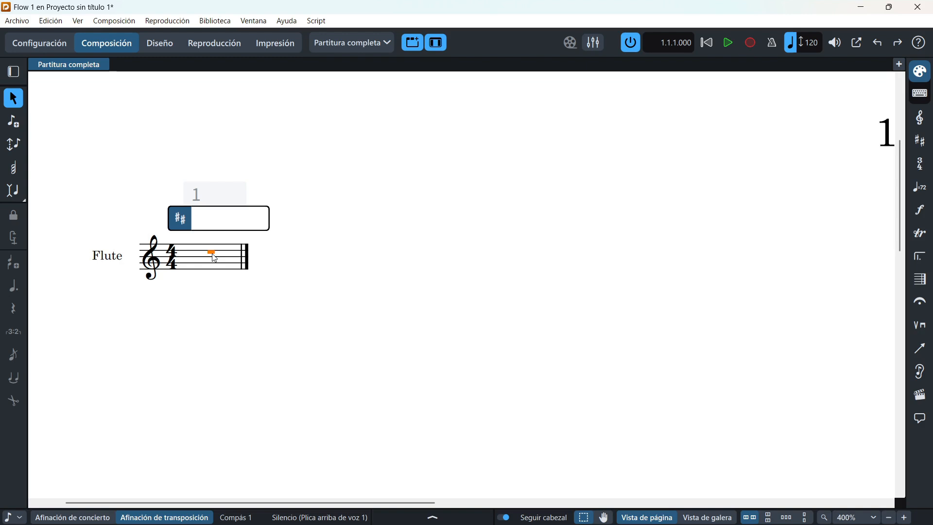
text(F)
key(Return)
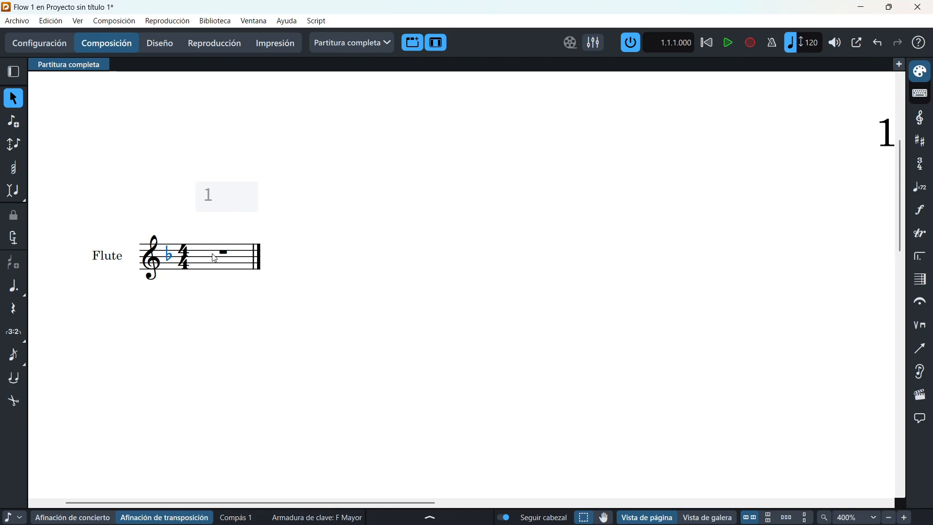
key(ctrl+z)
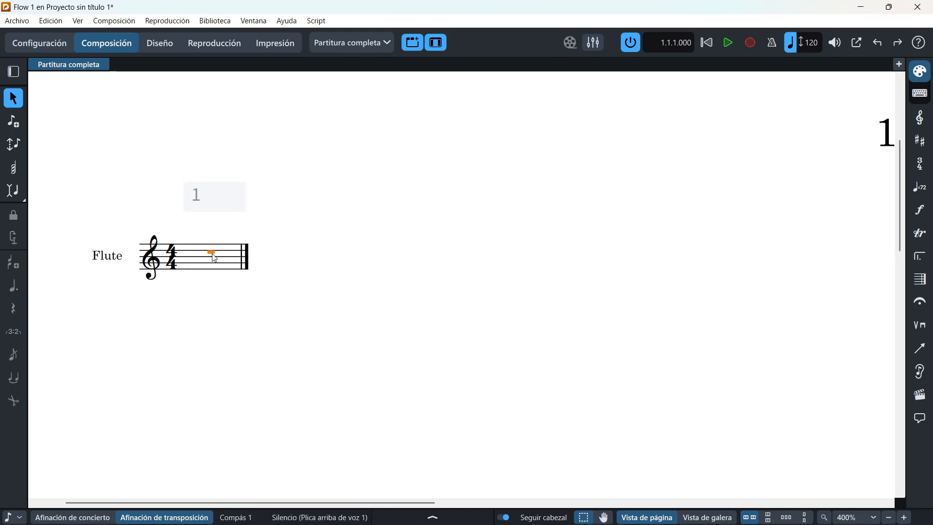
Step: Create a D minor key signature in the flute's first bar
key(alt+k)
text(dm)
key(Return)
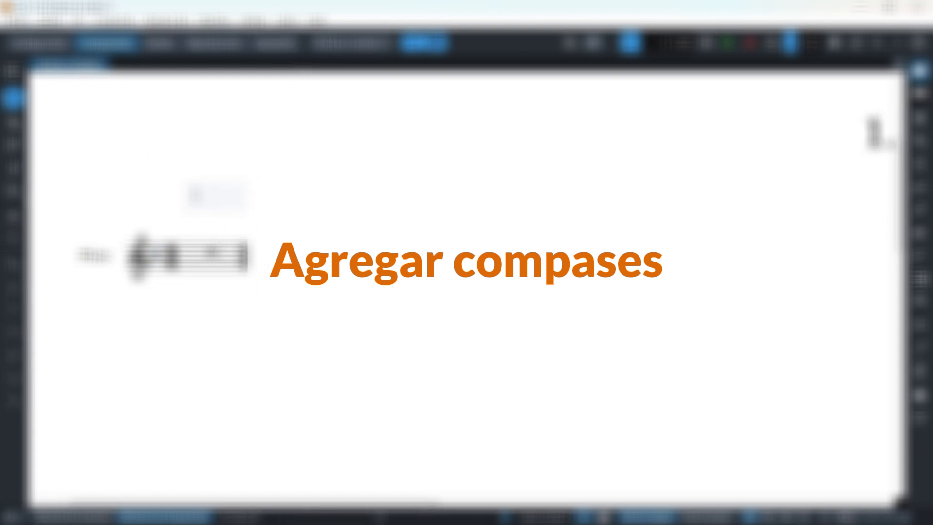
click(213, 254)
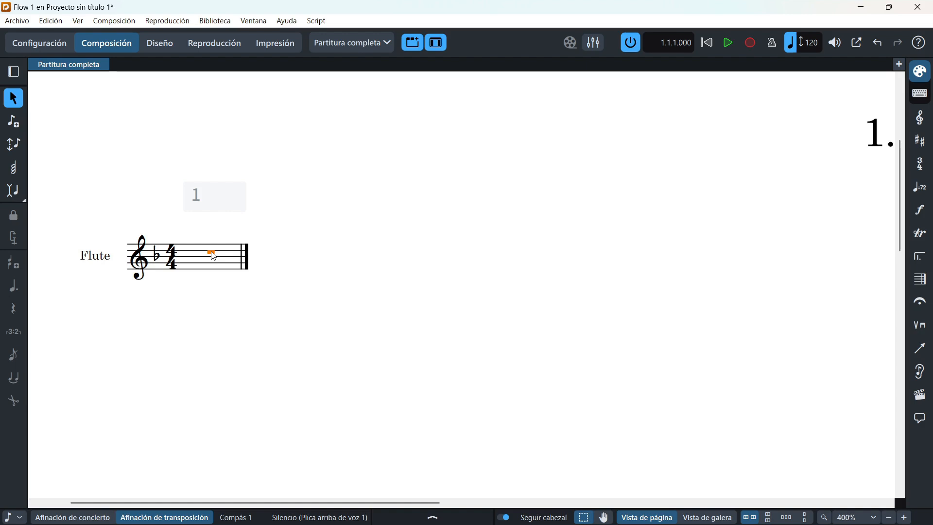
click(18, 22)
mouse_move(166, 51)
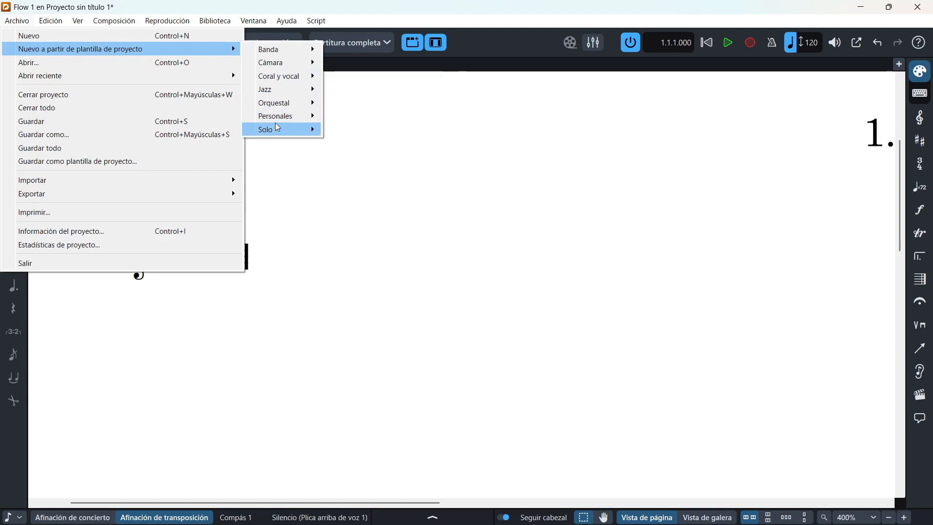
mouse_move(273, 134)
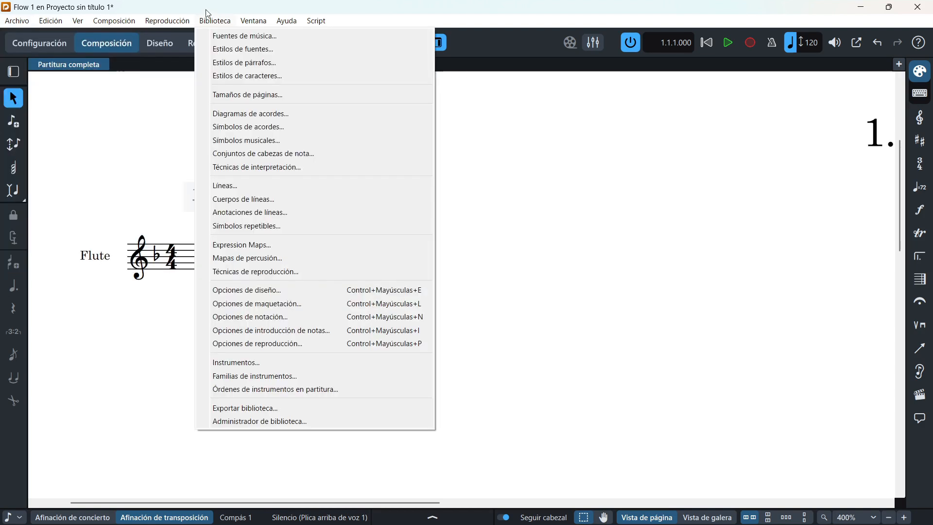
click(205, 10)
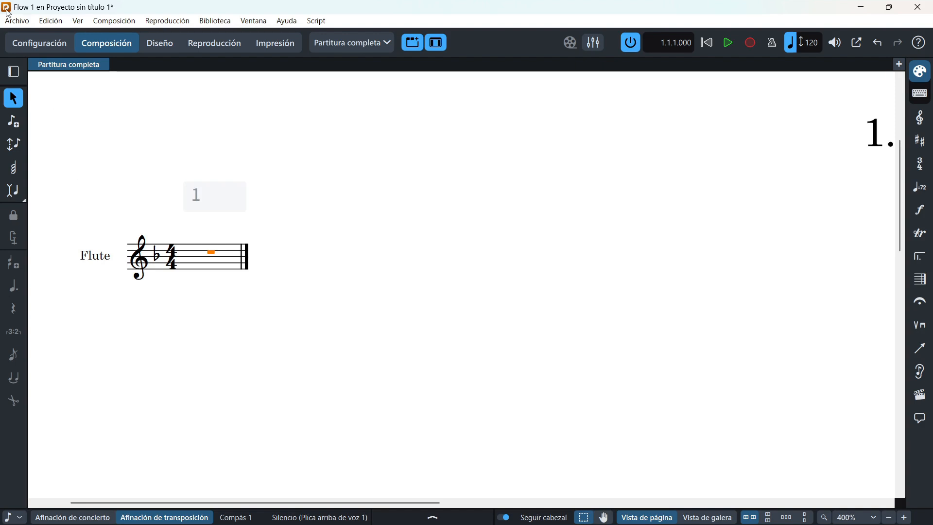
click(14, 20)
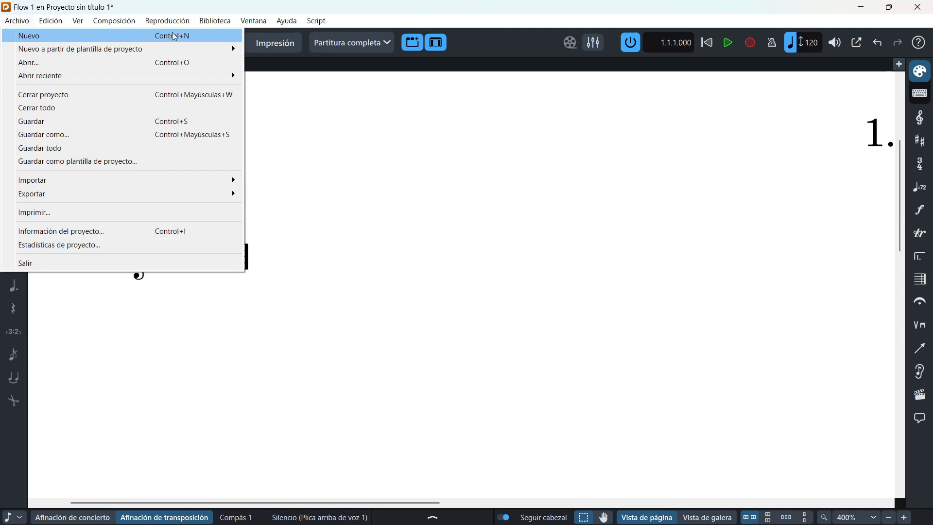
key(Escape)
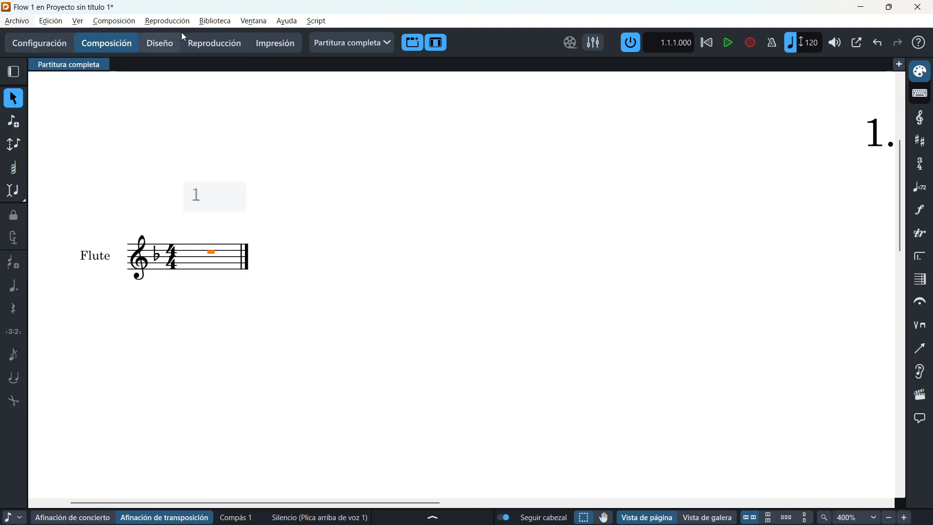
Step: Add 60 bars to the flow, starting from the rest in the flute's first bar
click(210, 251)
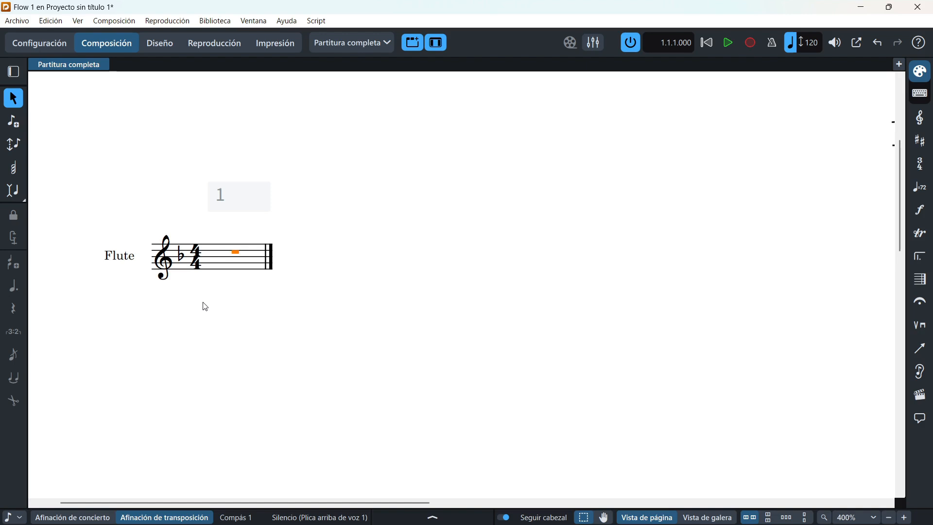
key(shift+b)
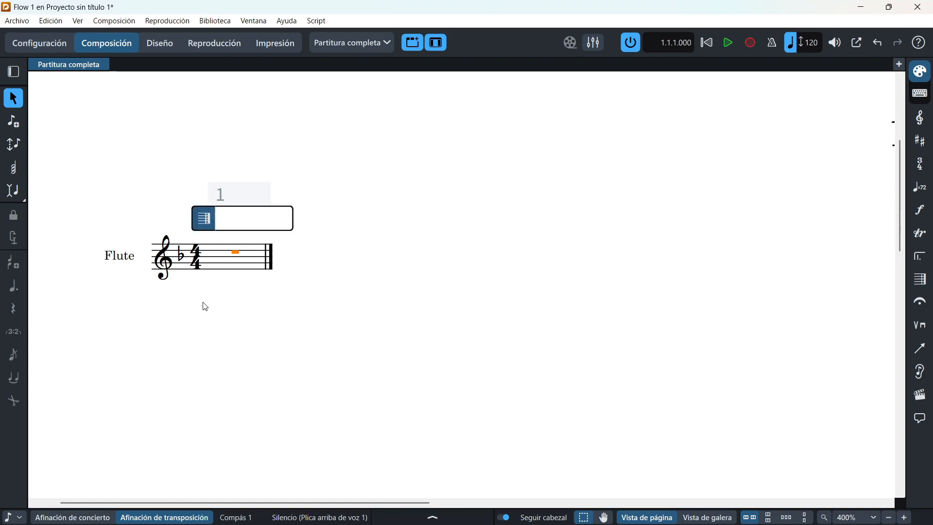
text(60)
key(Return)
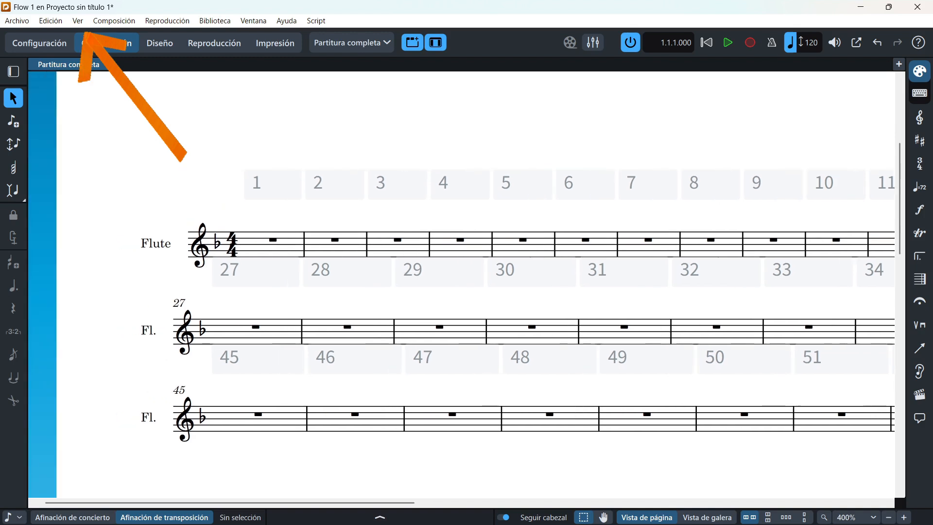
Step: Examine the zoom commands, percentage presets and custom zoom level setting, and zoom the score out and back in
click(81, 22)
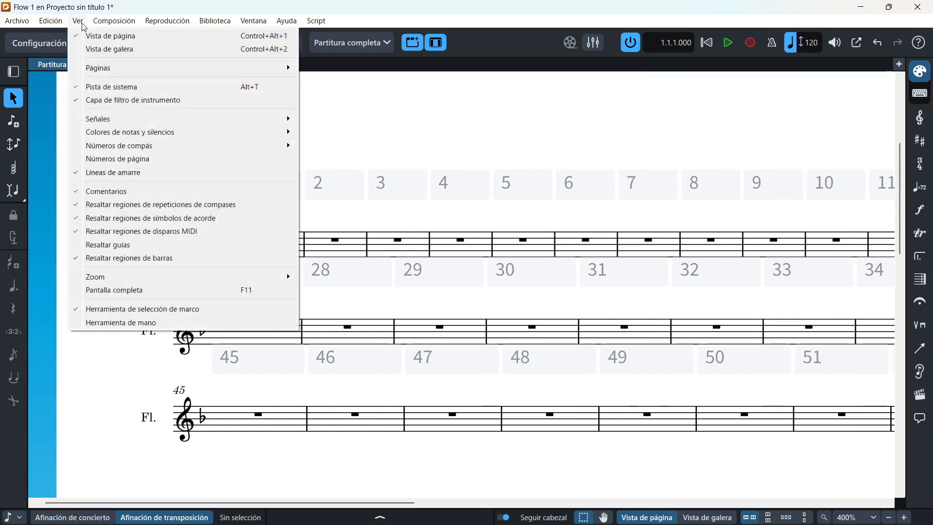
mouse_move(133, 278)
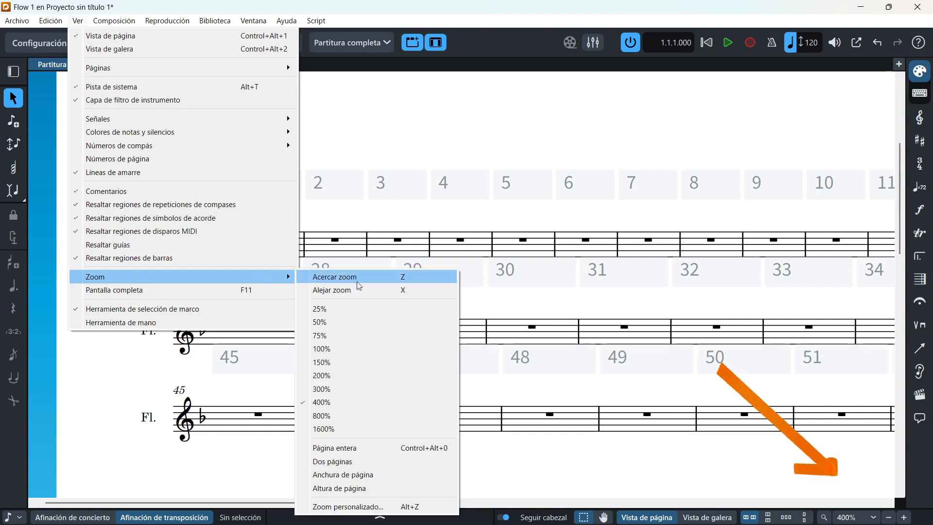
click(508, 69)
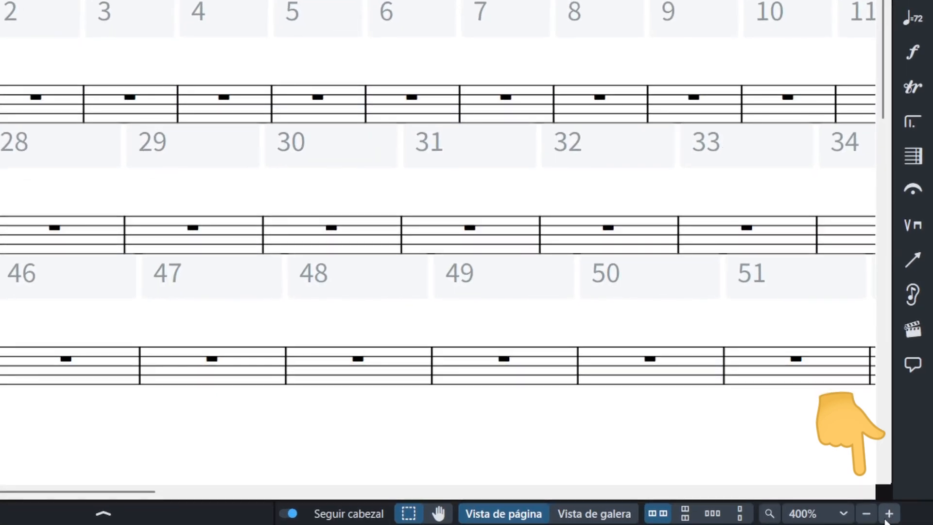
click(826, 516)
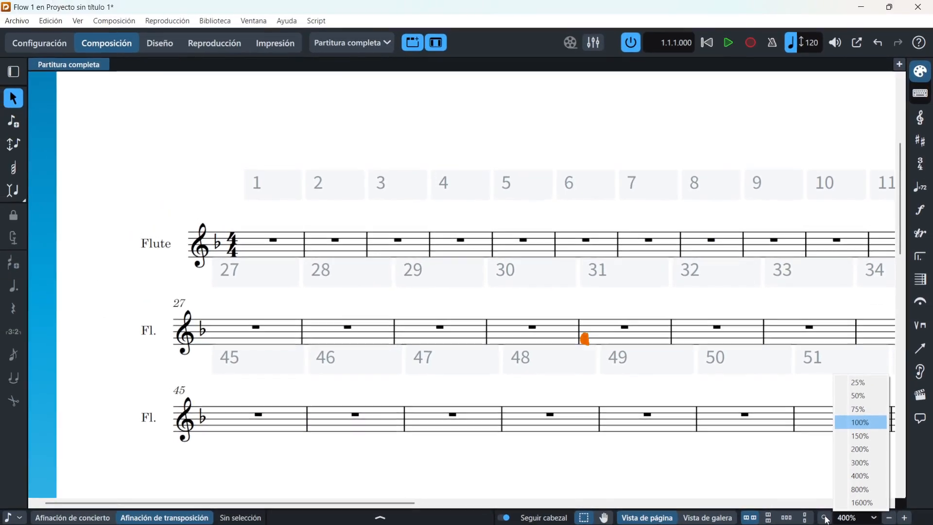
click(826, 518)
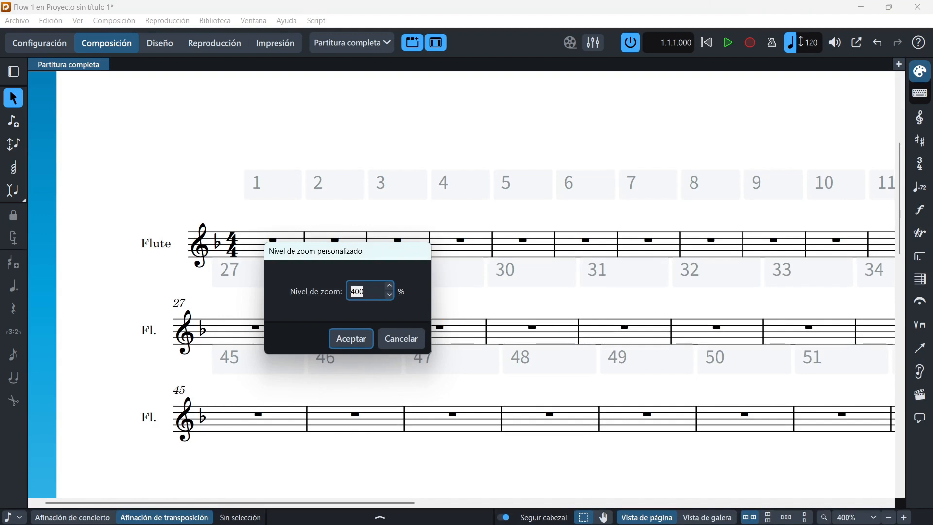
click(390, 339)
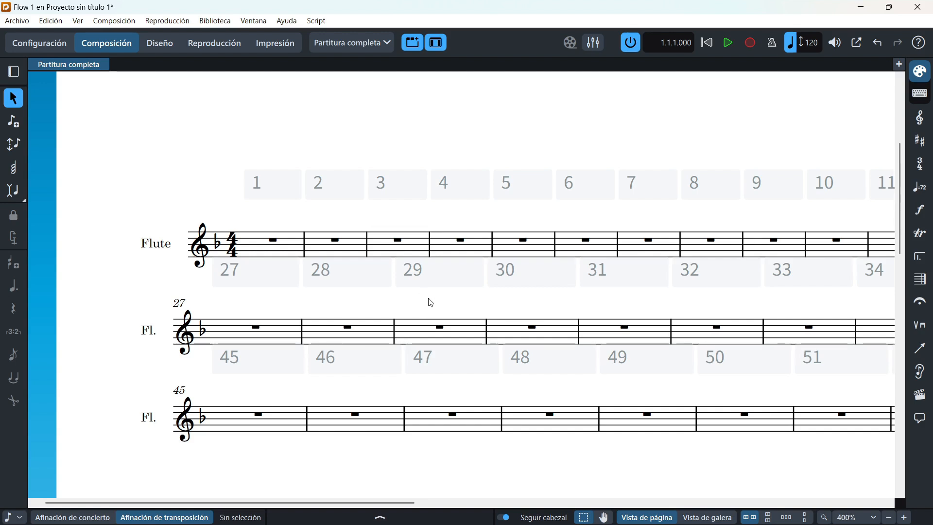
scroll(431, 303, down, 4)
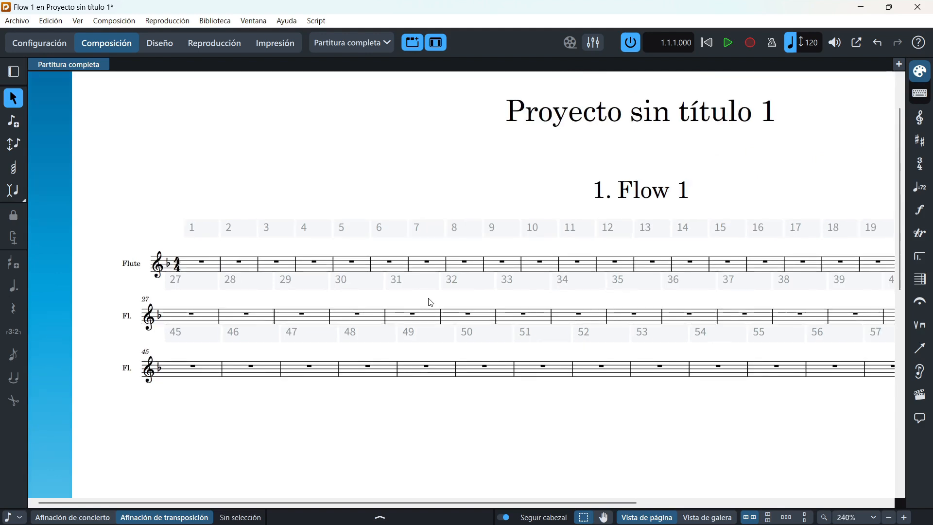
scroll(430, 302, up, 3)
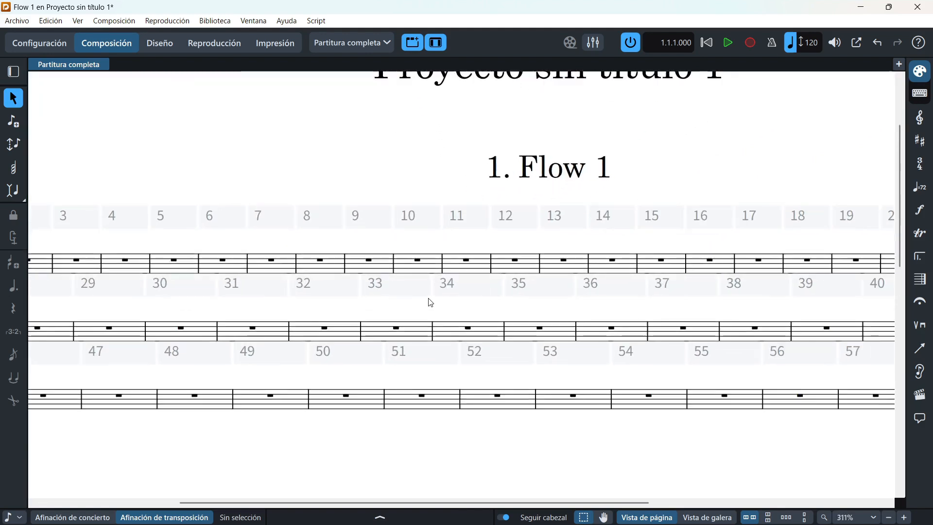
Step: Zoom the score in and out several times around the flute staves, ending at 150%
scroll(431, 303, up, 1)
scroll(431, 302, down, 7)
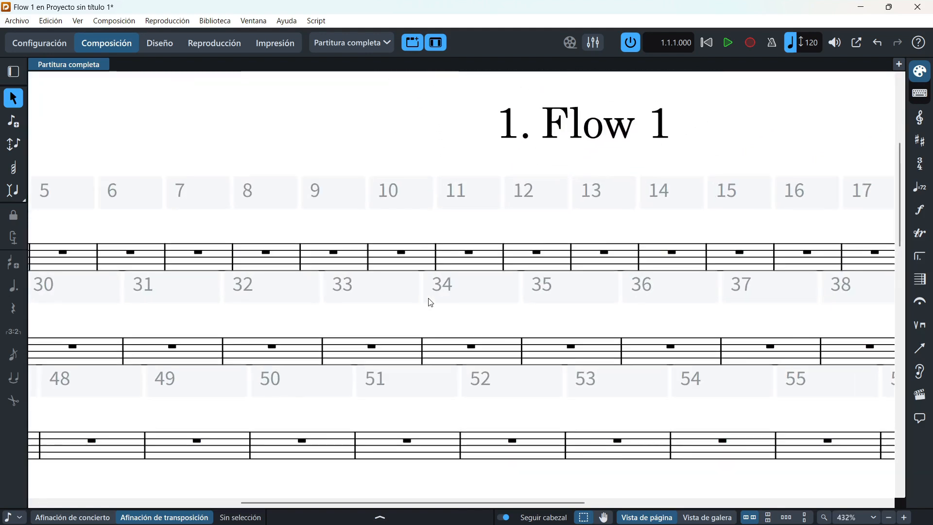
scroll(430, 302, down, 1)
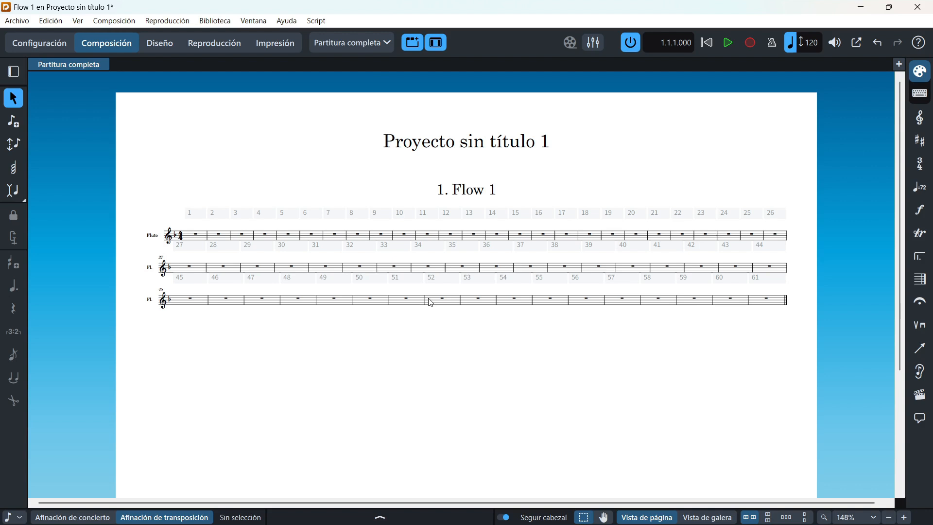
scroll(431, 302, up, 16)
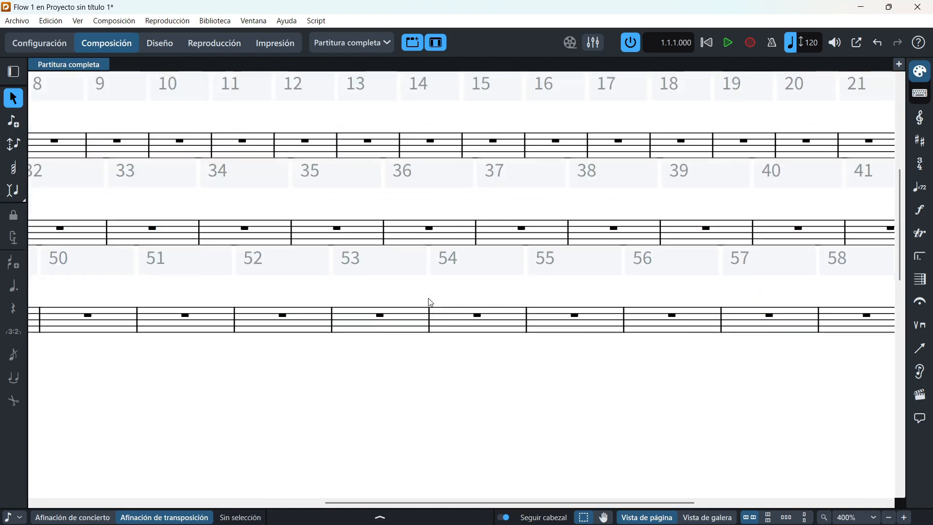
scroll(430, 302, up, 2)
scroll(431, 302, down, 8)
scroll(430, 302, down, 4)
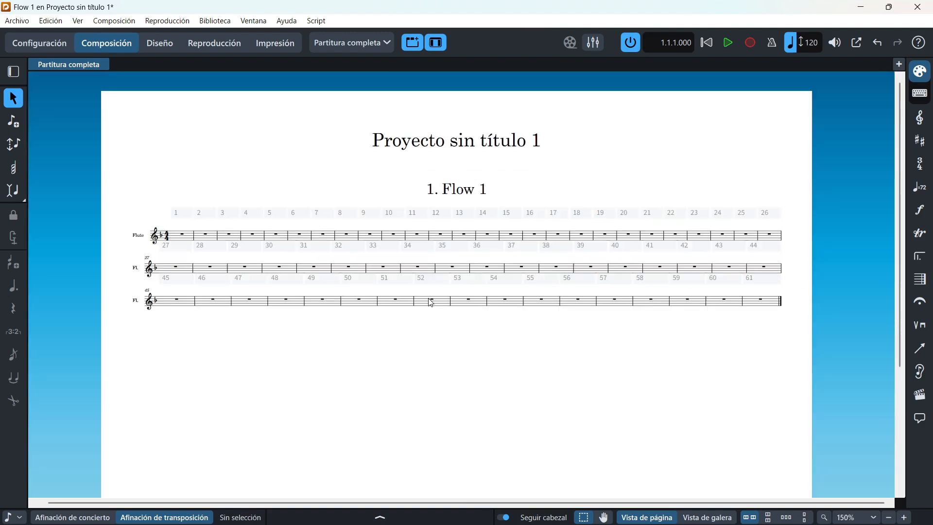
Step: Select the rest in bar 11 and zoom the score in on it and back out
click(418, 238)
scroll(418, 239, up, 5)
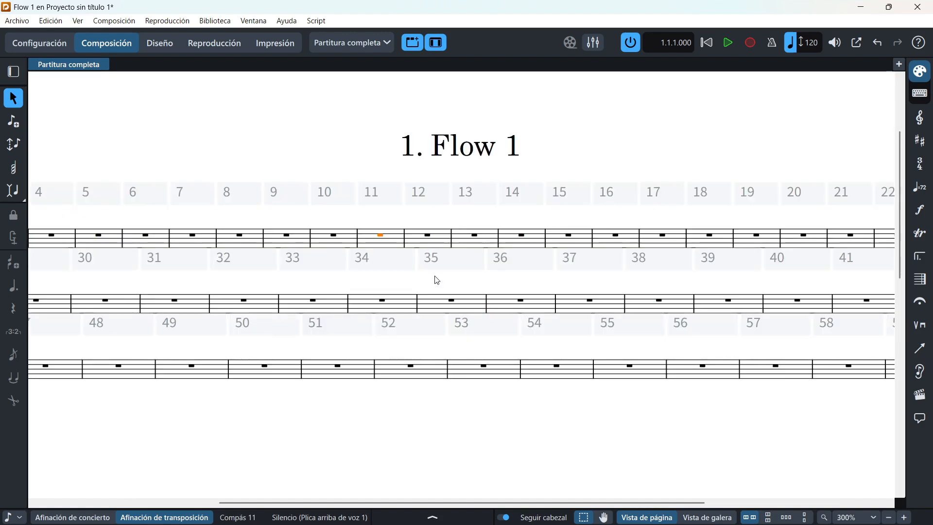
scroll(417, 293, up, 5)
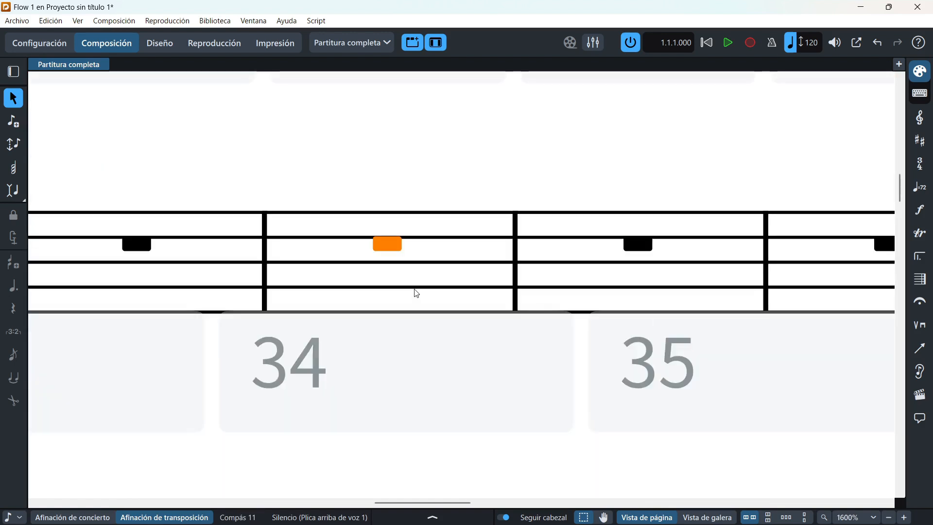
scroll(417, 294, down, 10)
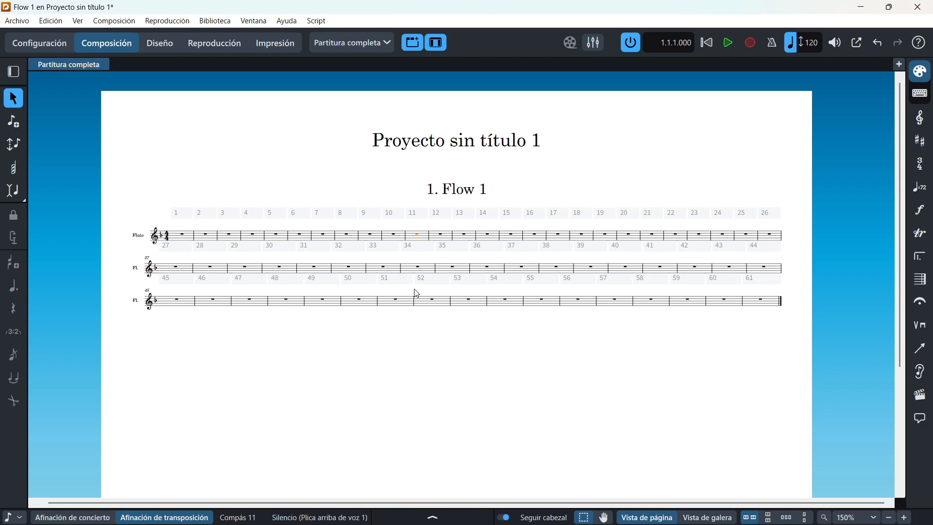
scroll(417, 294, down, 3)
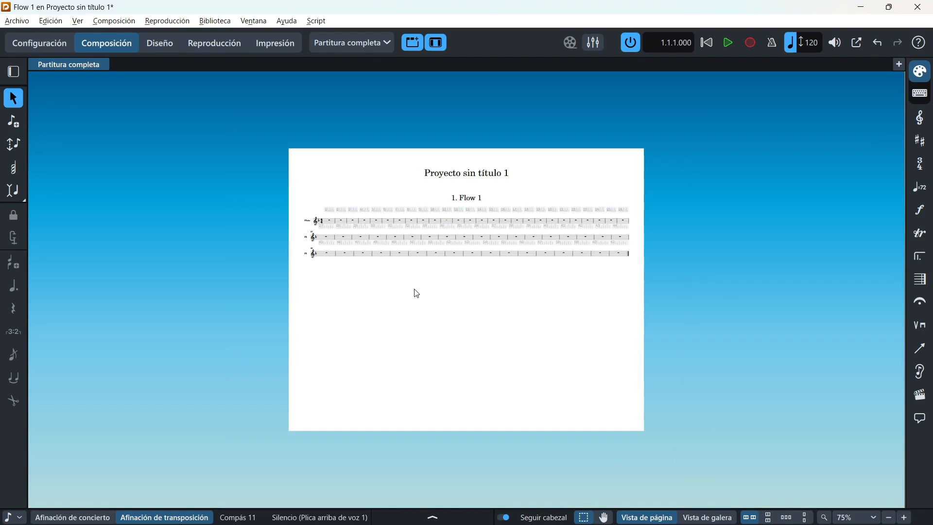
scroll(417, 293, up, 2)
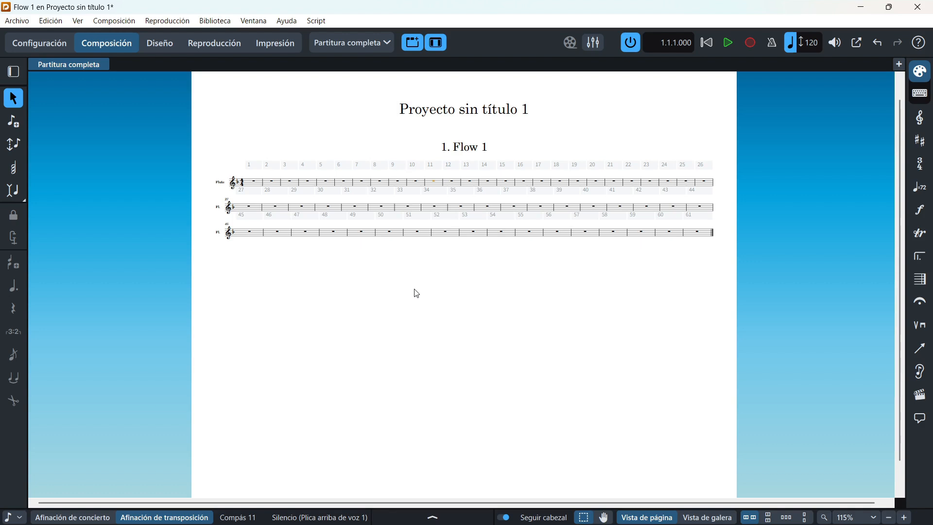
Step: Apply a custom zoom level of 150% to the score and enlarge the view to 200%
key(alt+z)
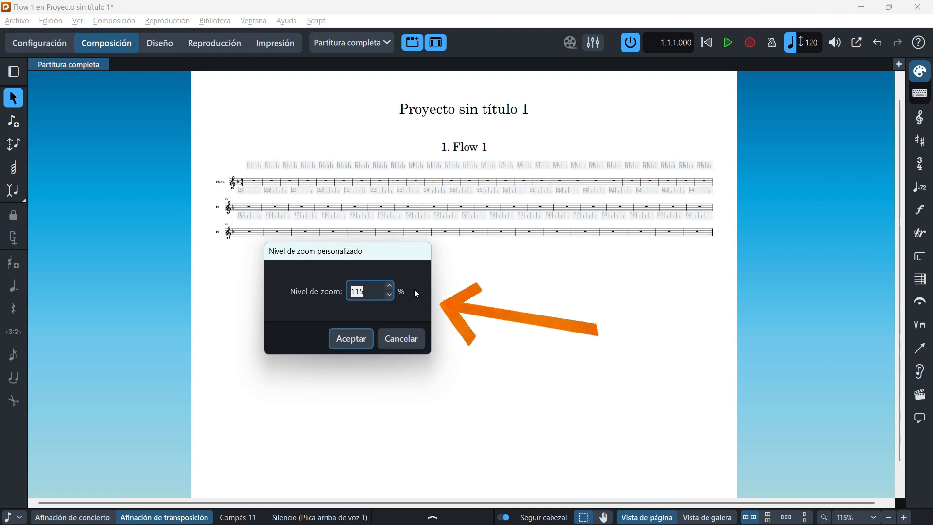
click(351, 338)
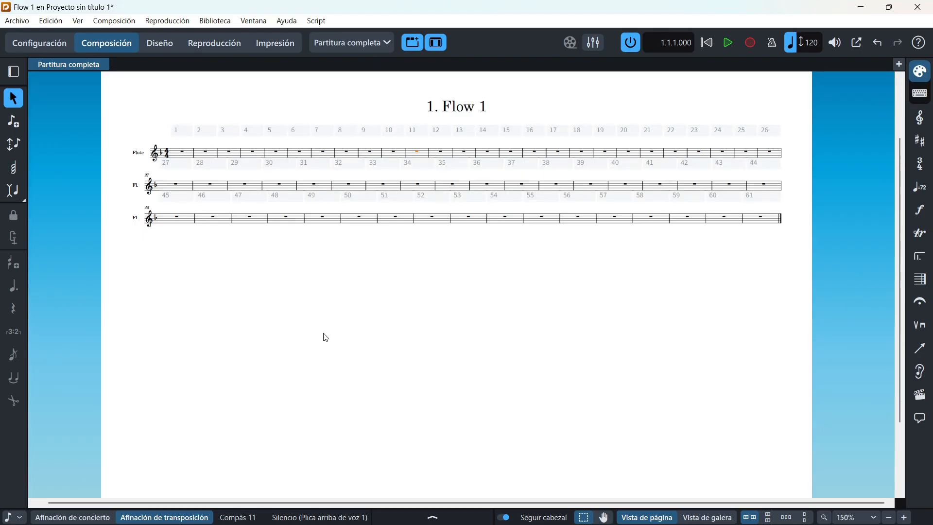
scroll(262, 323, left, 1)
scroll(264, 324, up, 2)
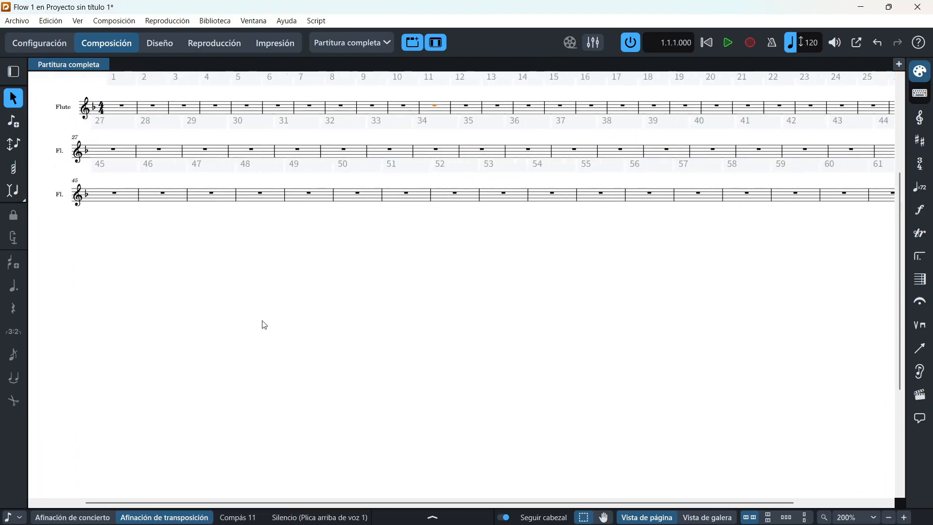
scroll(265, 325, up, 3)
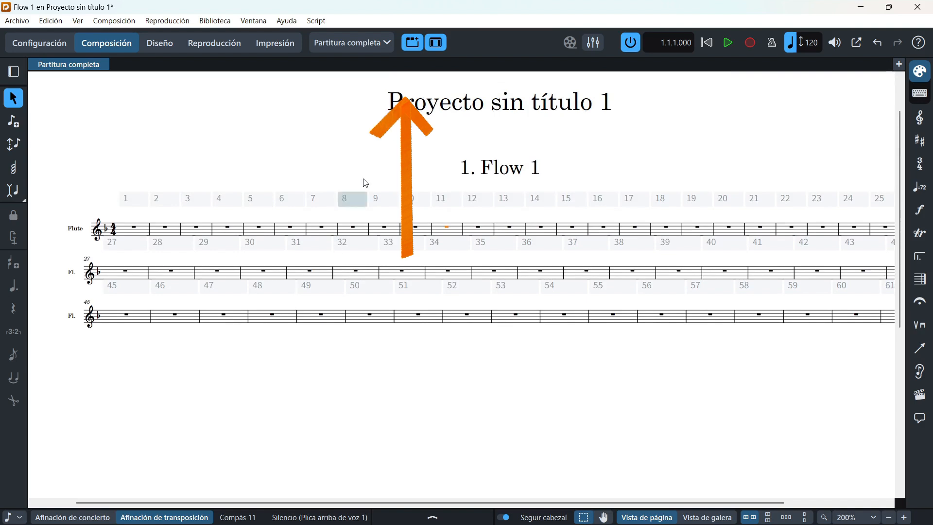
Step: Hide the main toolbar and show it again several times
key(ctrl+6)
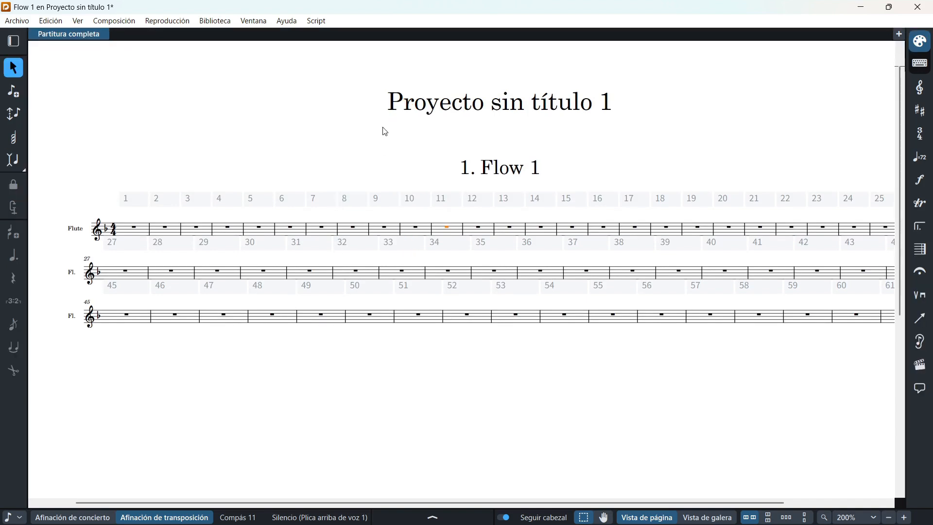
key(ctrl+6)
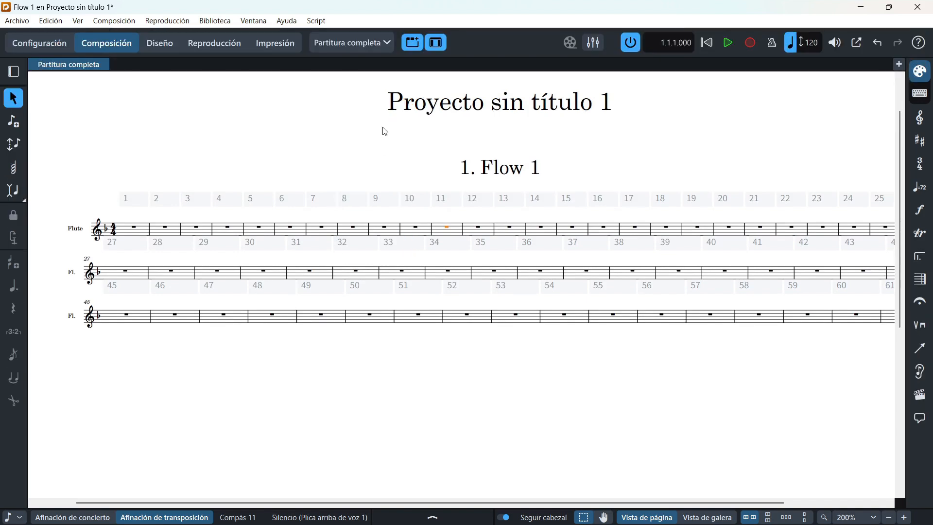
key(ctrl+6)
key(ctrl+6)
key(ctrl+6)
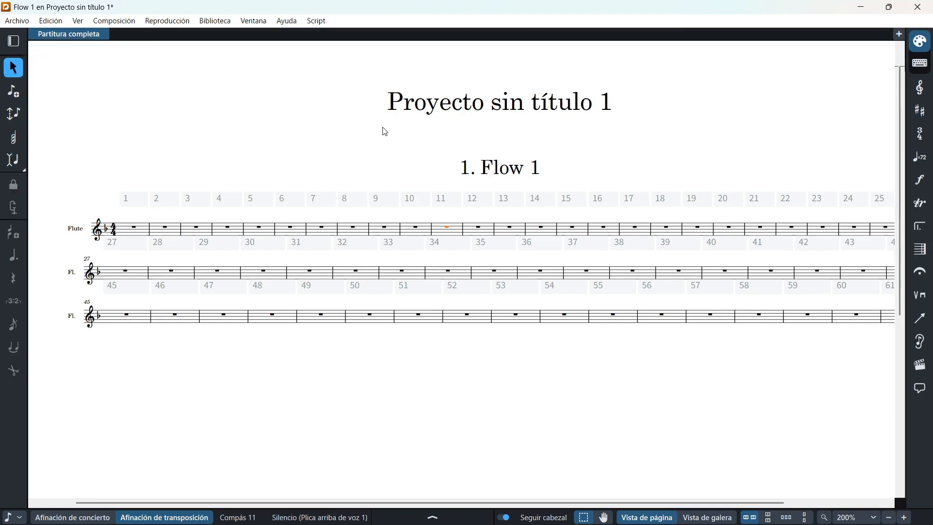
key(ctrl+6)
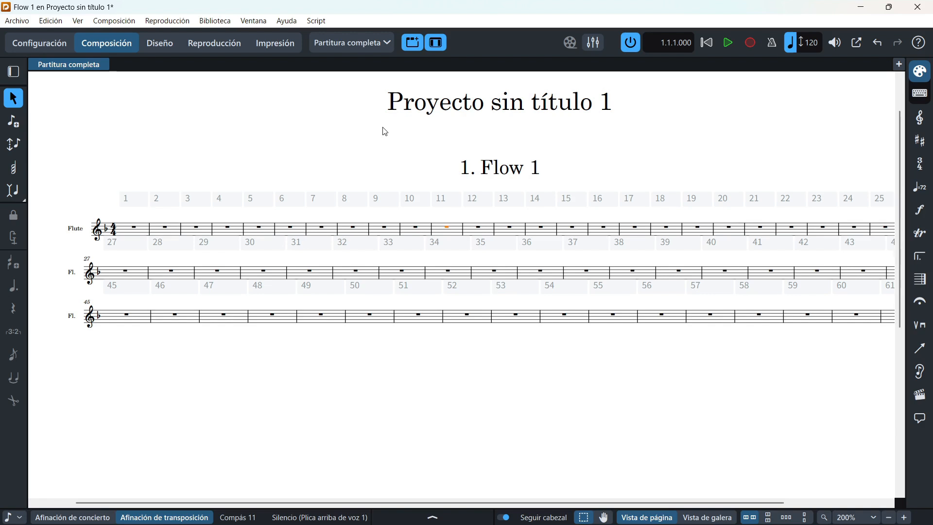
key(ctrl+6)
key(ctrl+6)
Step: Show and hide the notes panel with the note durations, accidentals and articulations
key(ctrl+7)
key(ctrl+7)
key(ctrl+7)
key(ctrl+7)
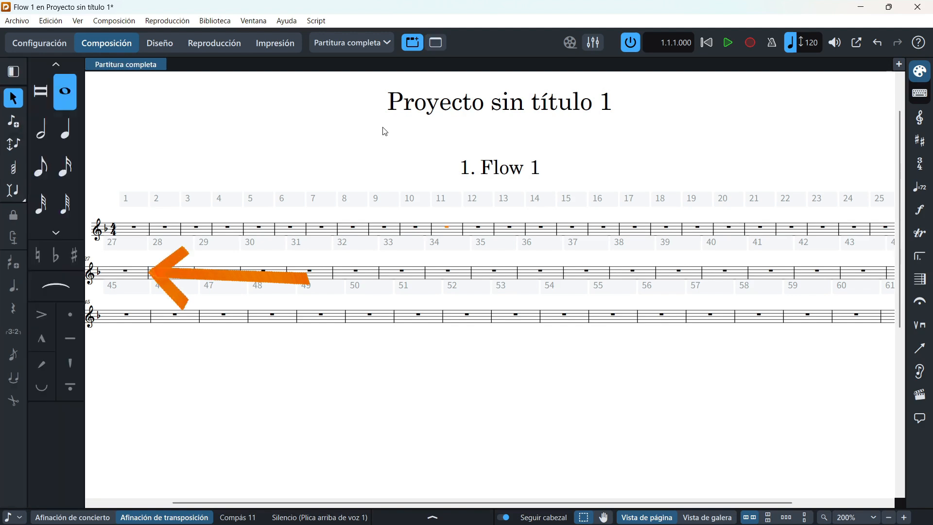
key(ctrl+7)
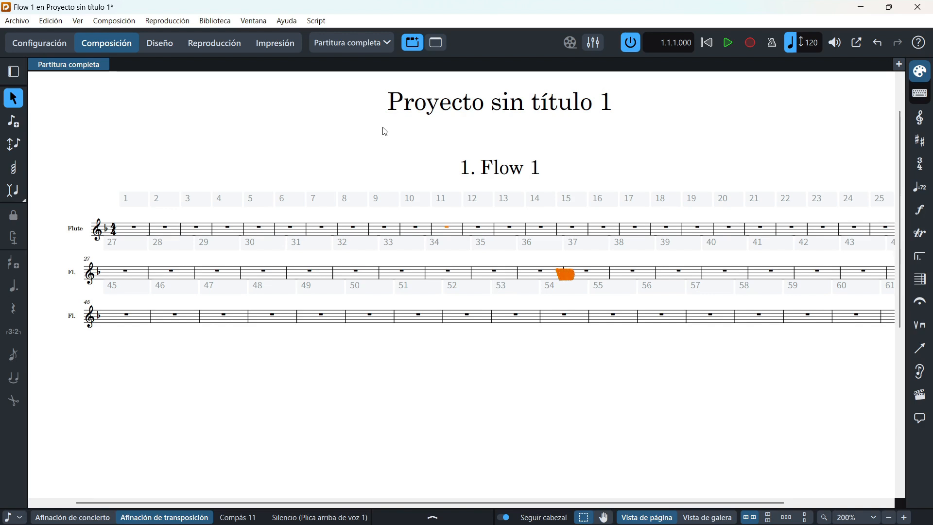
Step: Show and hide the notations panel beside the score
key(ctrl+9)
key(ctrl+9)
key(ctrl+9)
key(ctrl+9)
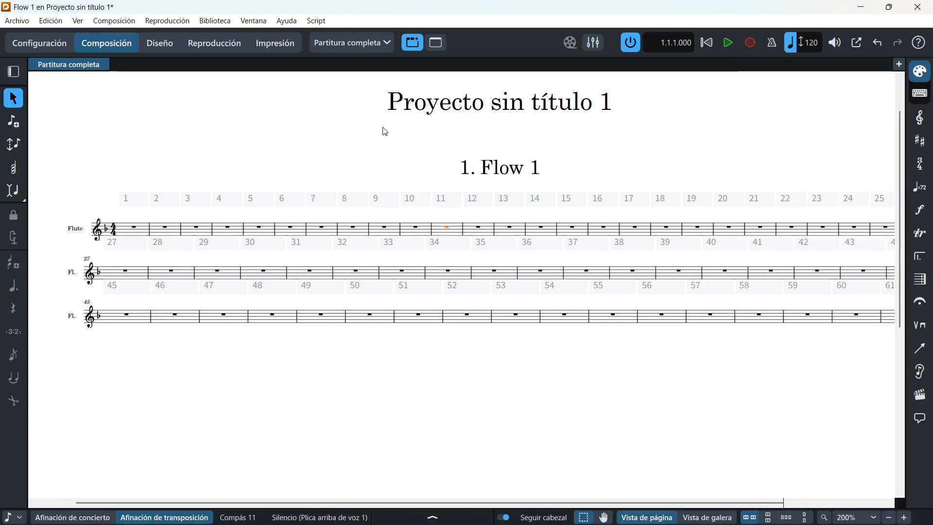
Step: Show and hide the lower zone with the properties
key(ctrl+8)
key(ctrl+8)
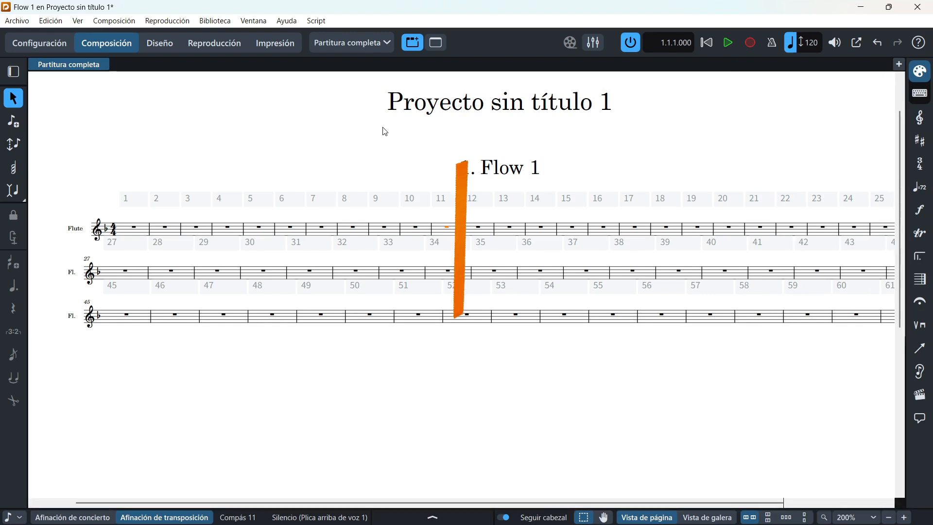
key(ctrl+8)
key(ctrl+8)
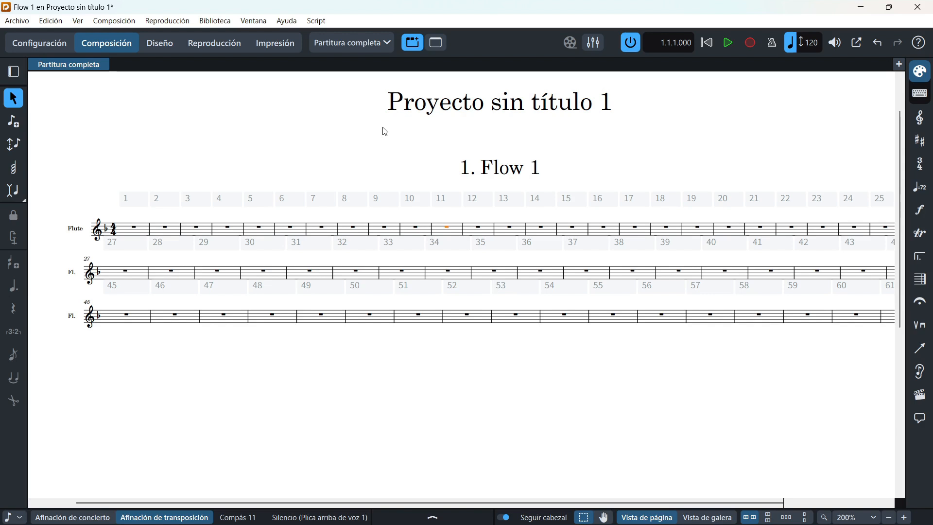
Step: Show the notes panel, the lower zone and the notations panel together
key(ctrl+7)
key(ctrl+8)
key(ctrl+9)
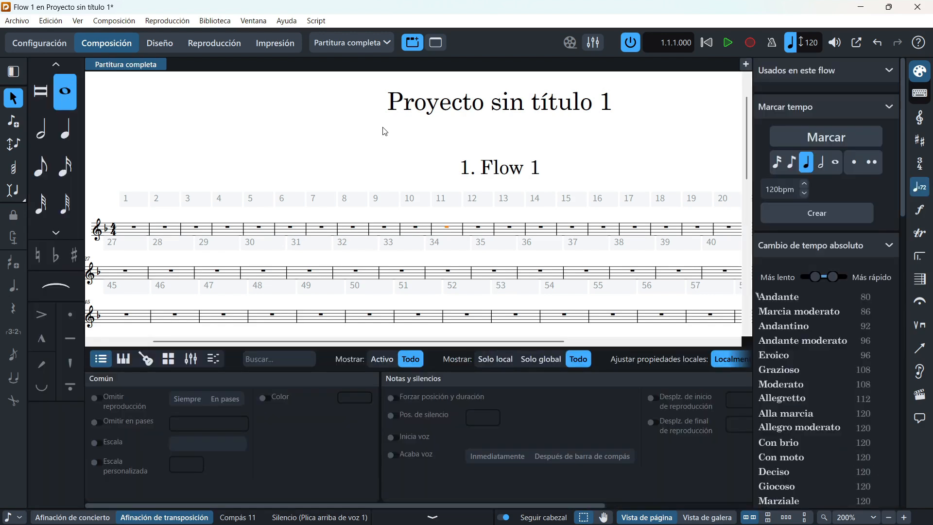
Step: Hide and restore all the panels around the score at once several times
key(ctrl+0)
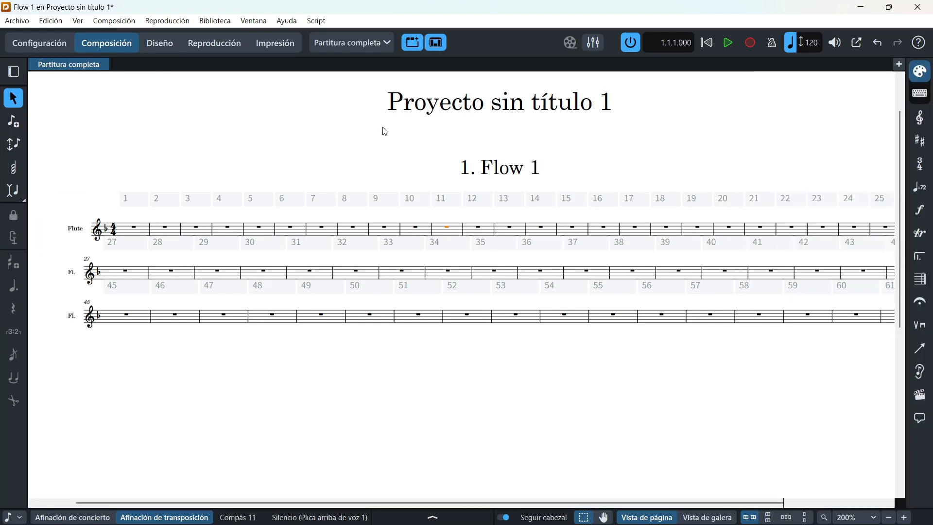
key(ctrl+0)
key(ctrl+0)
key(ctrl+0)
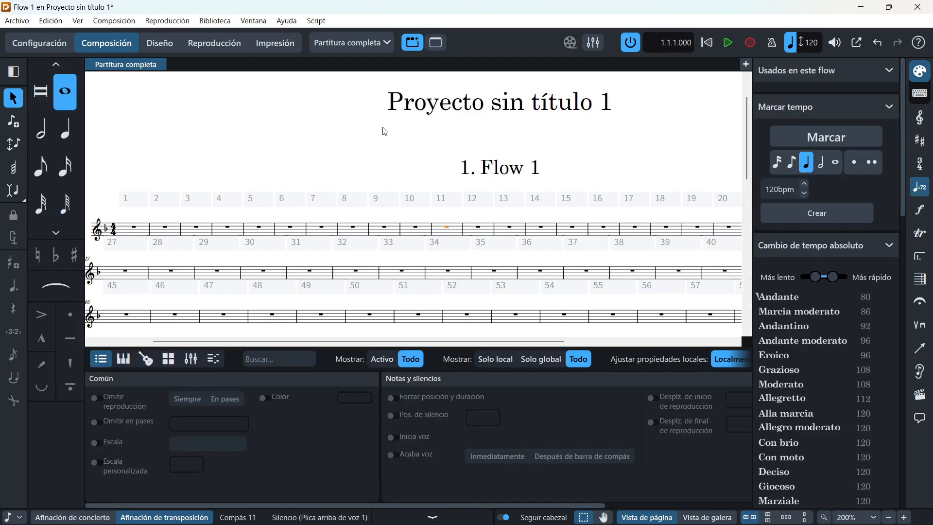
key(ctrl+0)
key(ctrl+0)
key(ctrl+0)
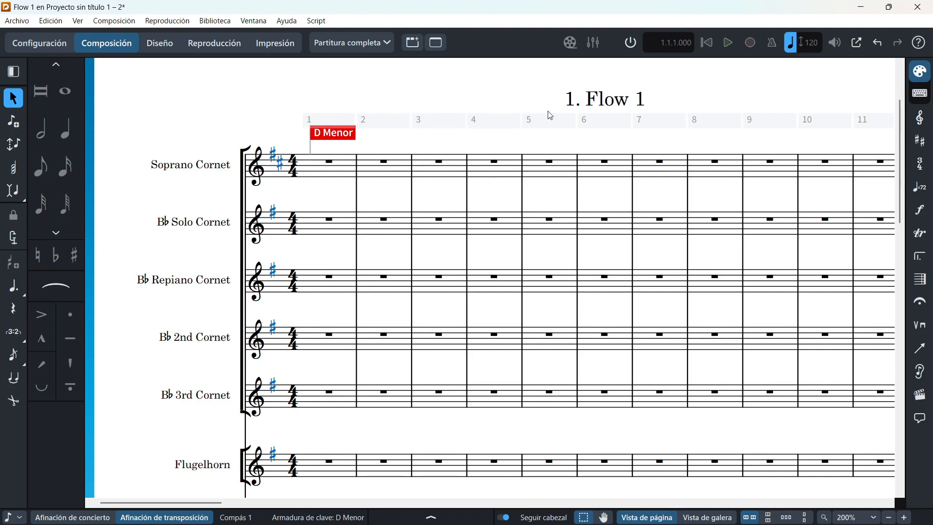
Step: In the brass band score, select bars 1 to 5 in the system track, view the commands offered for them and clear the selection
click(336, 123)
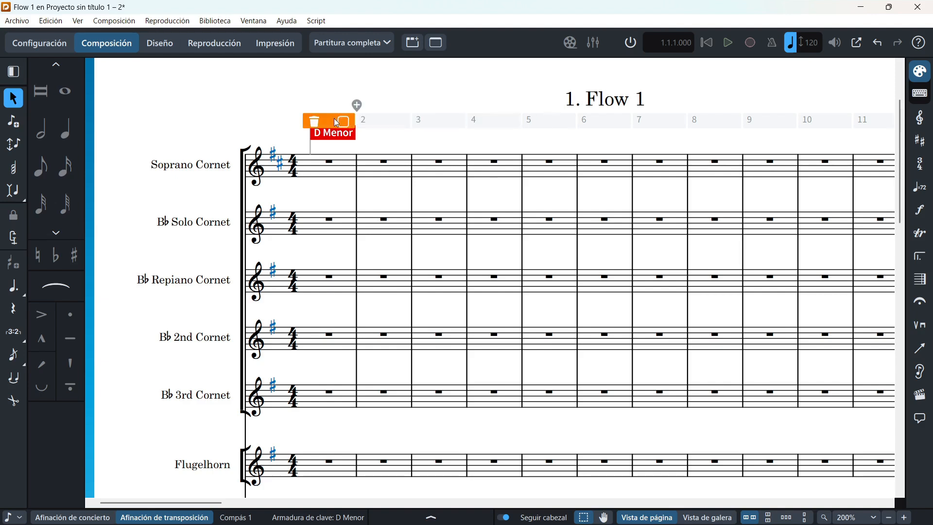
shift+click(543, 122)
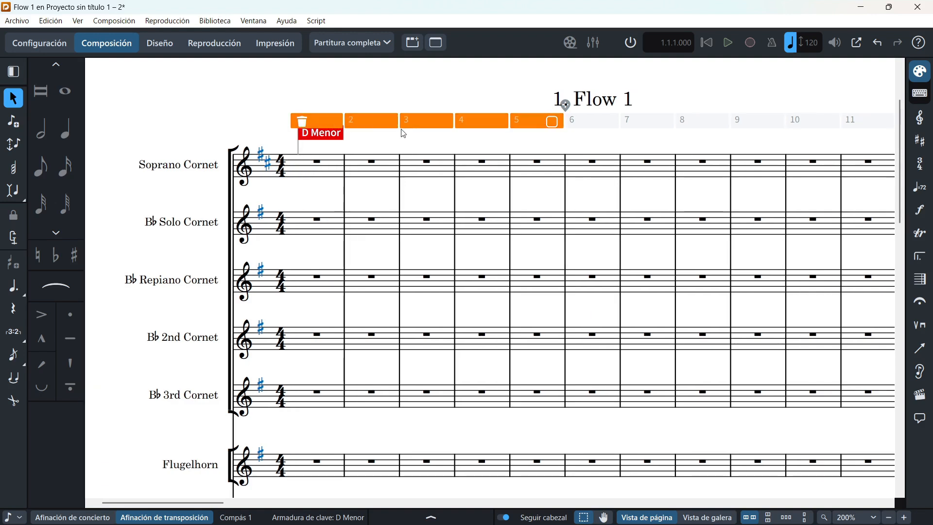
scroll(569, 126, up, 1)
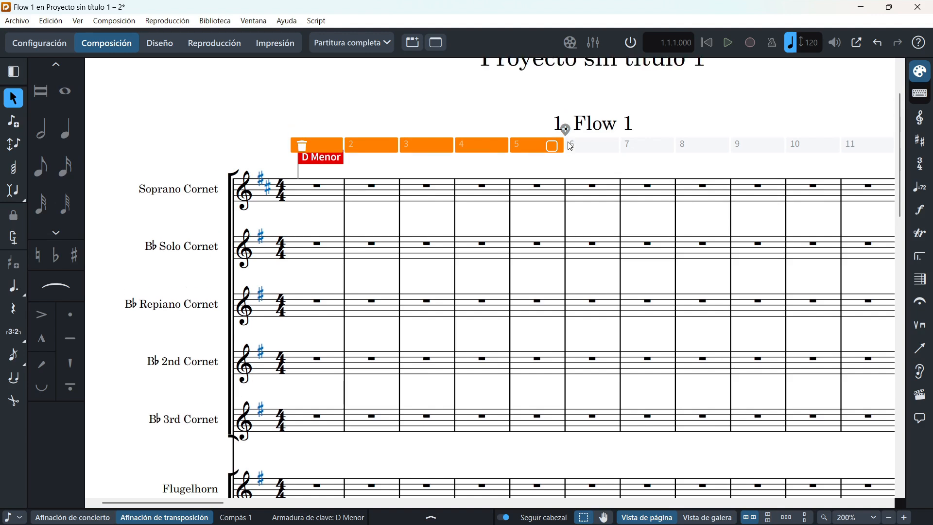
right_click(431, 146)
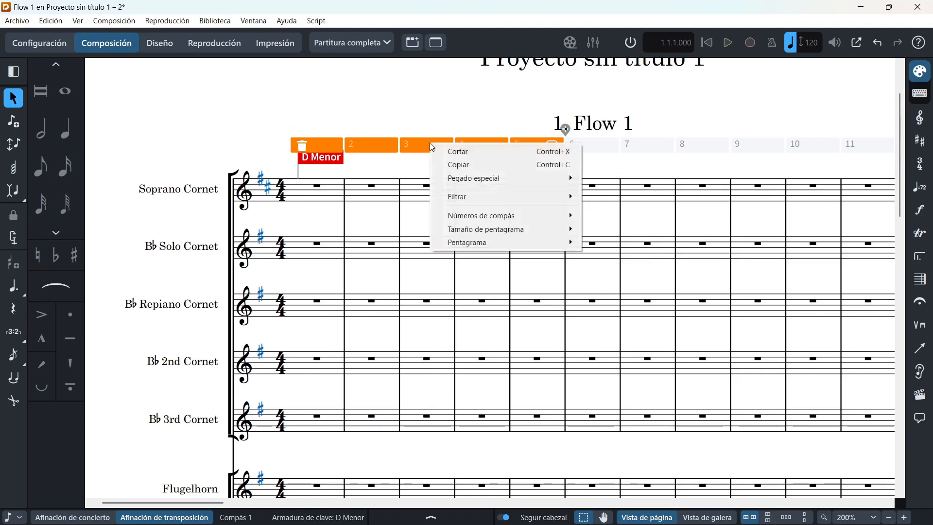
click(392, 113)
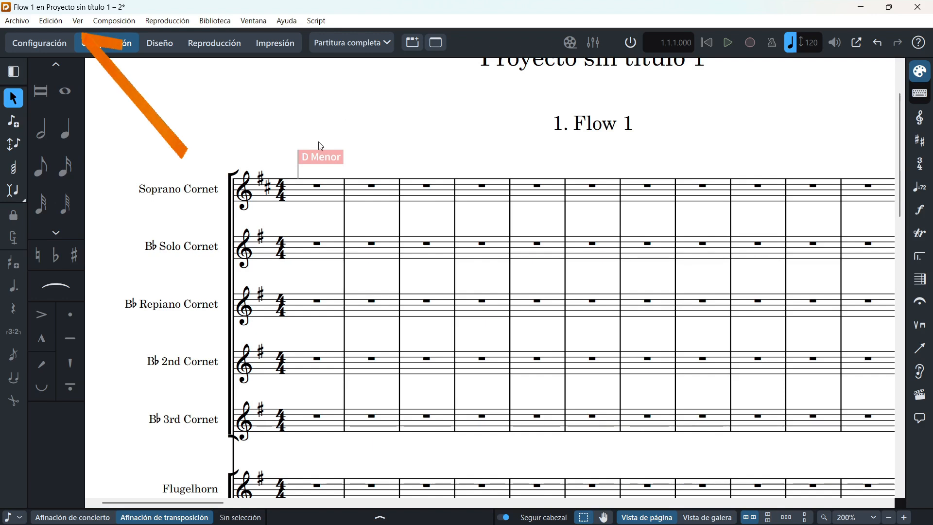
Step: Examine the signpost display options, including the one for hiding all signposts
click(78, 23)
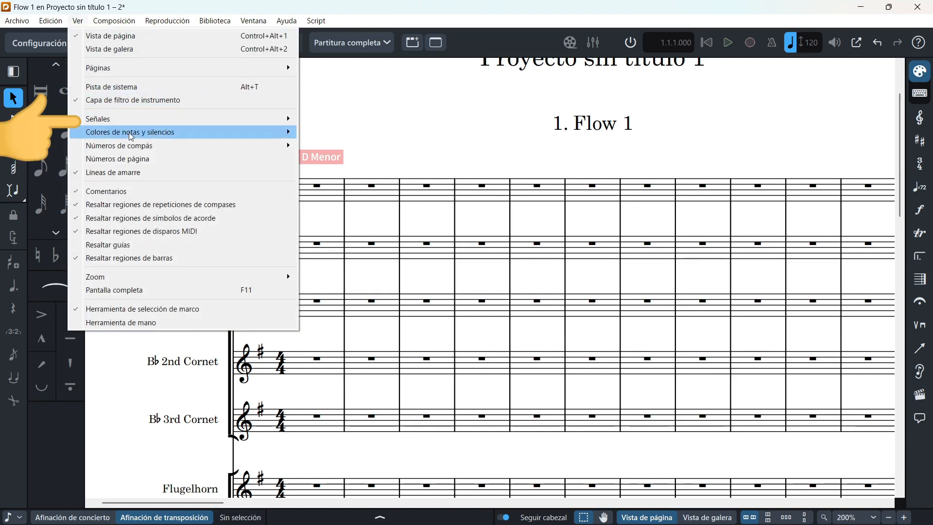
mouse_move(135, 121)
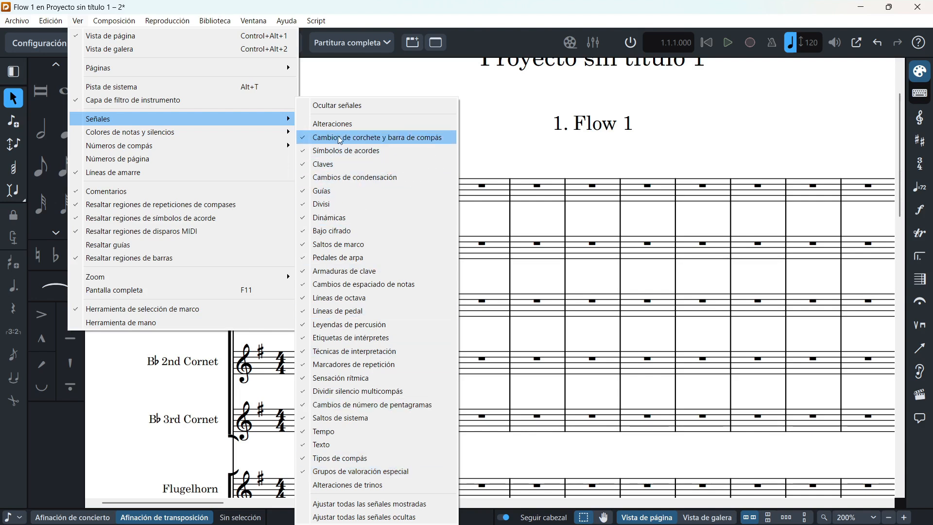
click(322, 105)
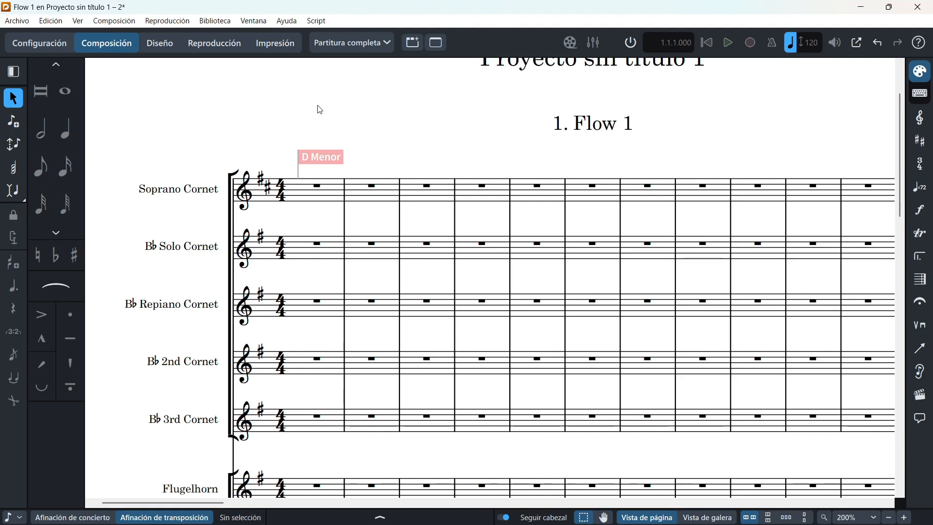
Step: Open the D Menor key signature signpost for editing twice, closing it each time without changing the key
double_click(321, 157)
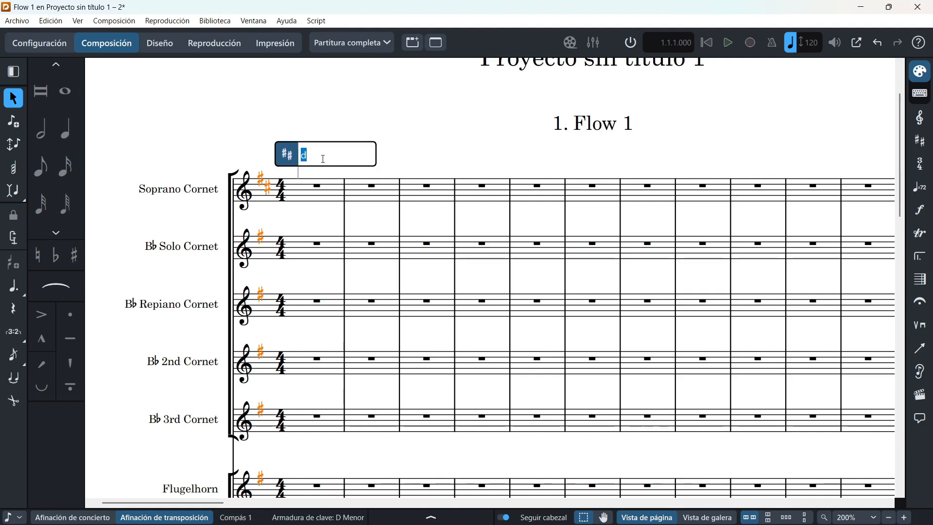
click(396, 140)
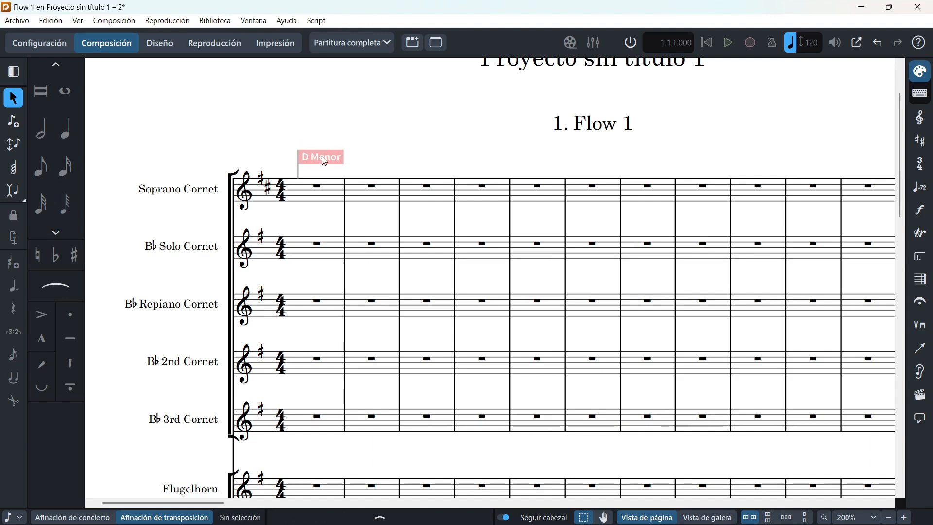
double_click(323, 158)
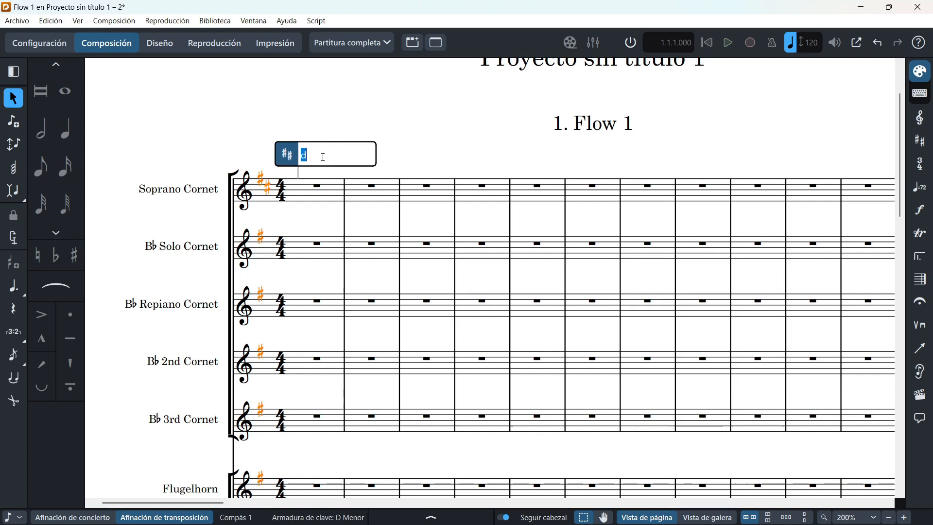
click(385, 135)
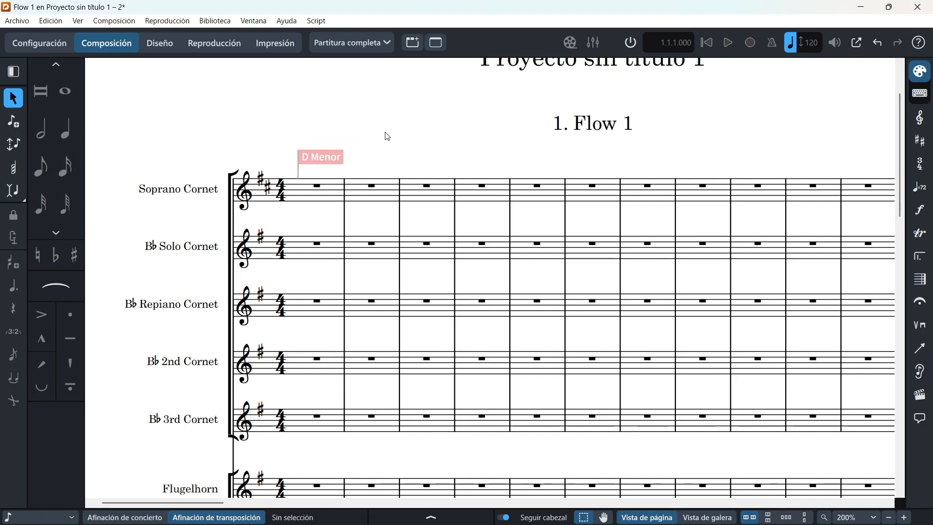
Step: Hide all signposts in the brass band score, and show them again
click(78, 20)
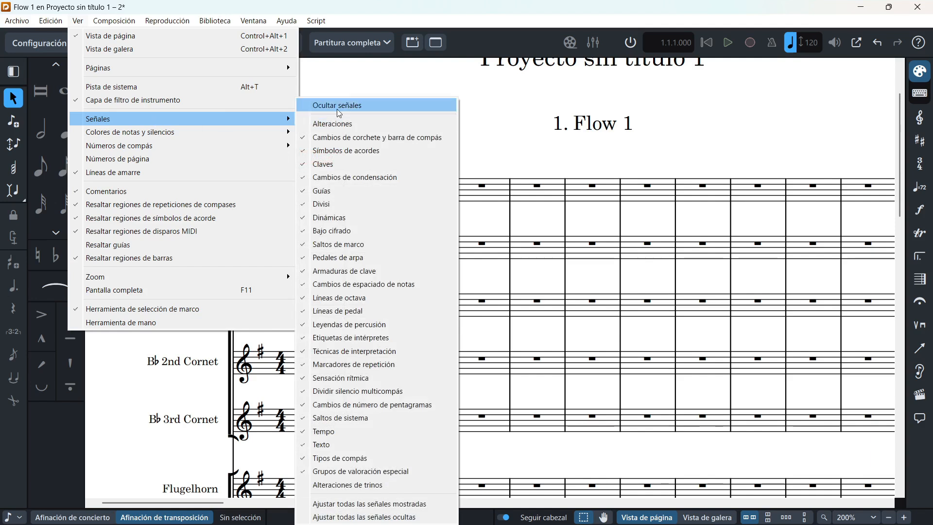
click(344, 106)
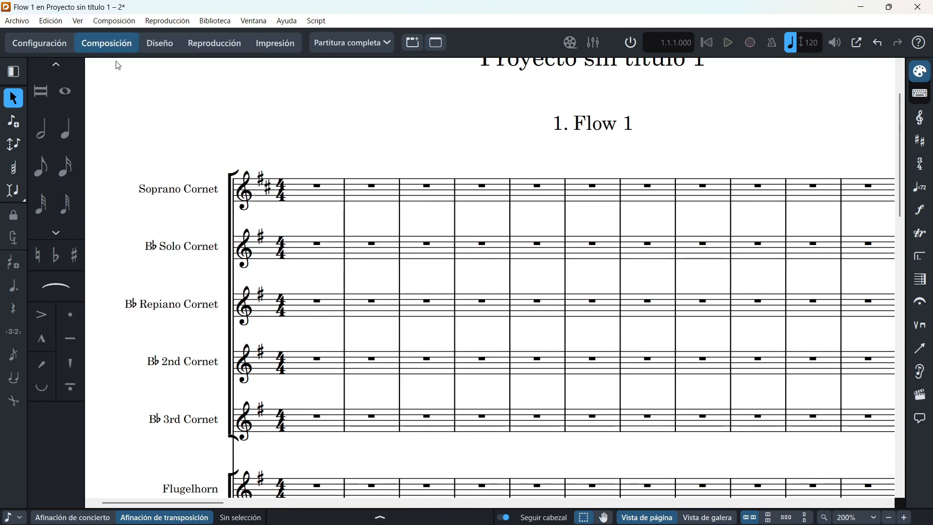
click(78, 22)
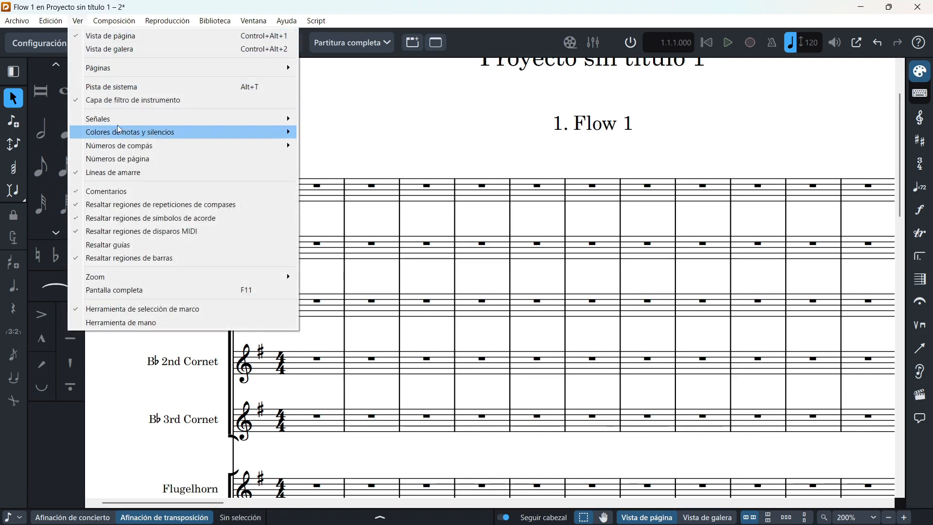
mouse_move(127, 125)
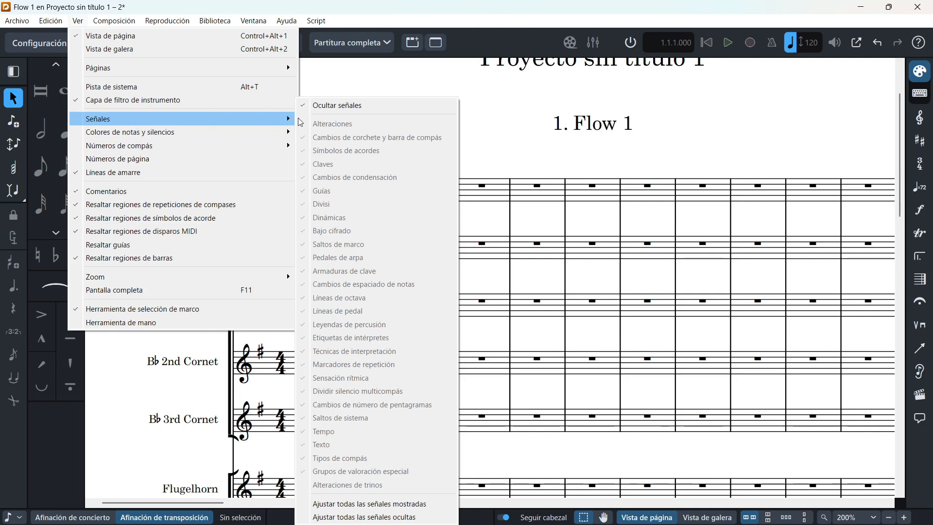
click(351, 110)
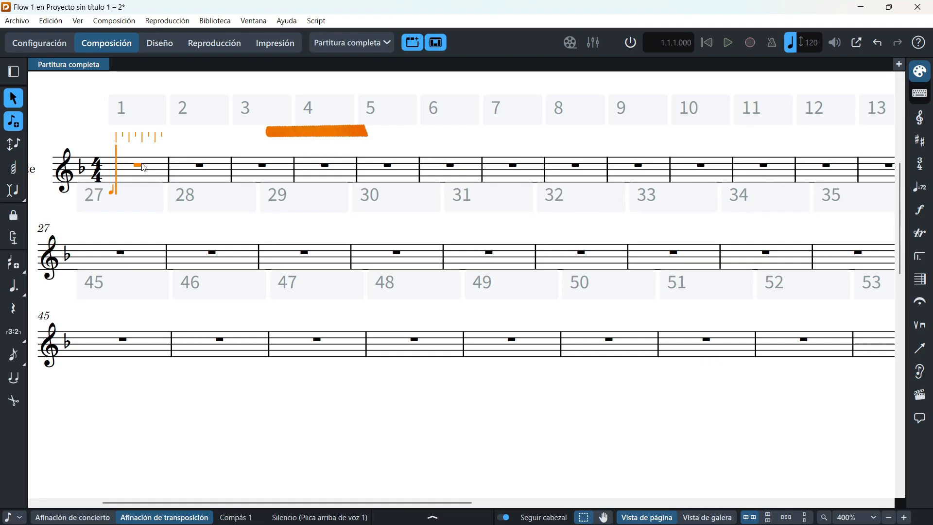
Step: Enter four quarter-note E's in bar 1 of the flute staff
key(e)
key(e)
key(e)
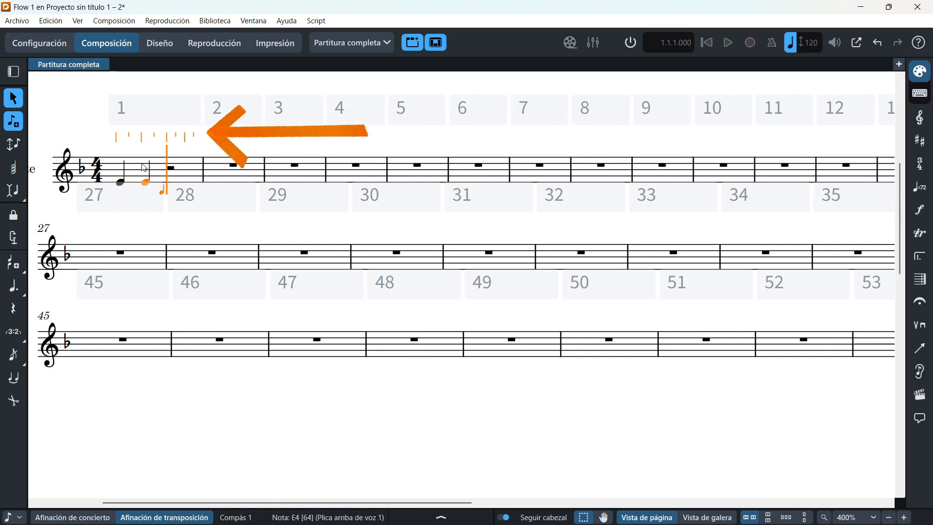
key(e)
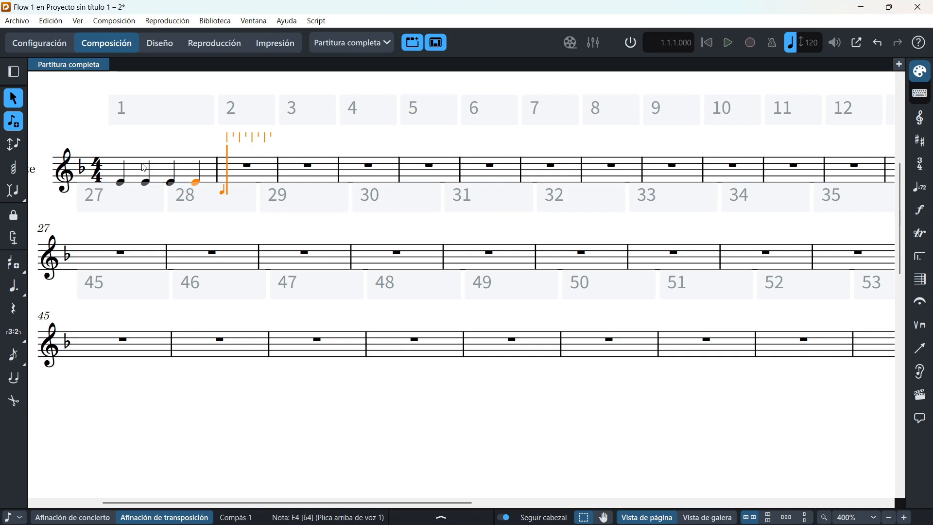
Step: Fill bar 2 of the flute staff with eight eighth-note E's
key(e)
key(e)
key(e)
key(e)
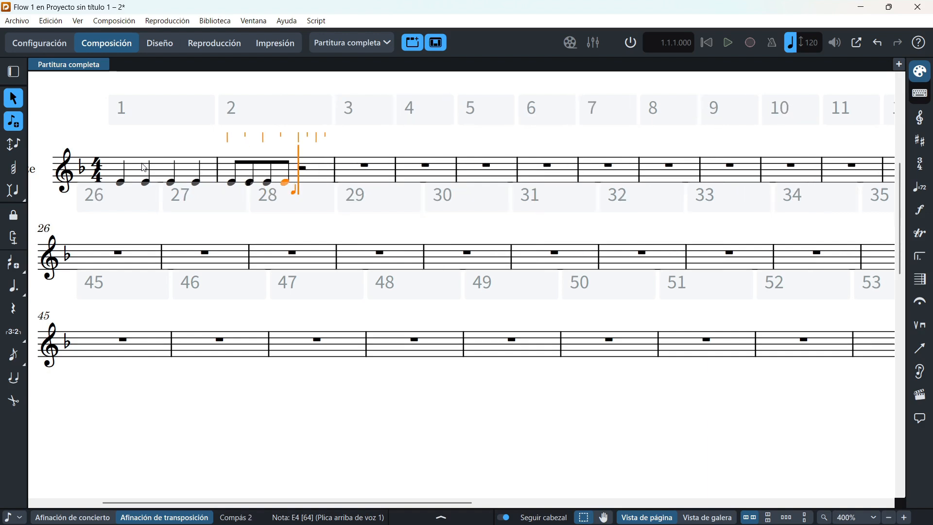
key(e)
key(e)
key(e)
key(e)
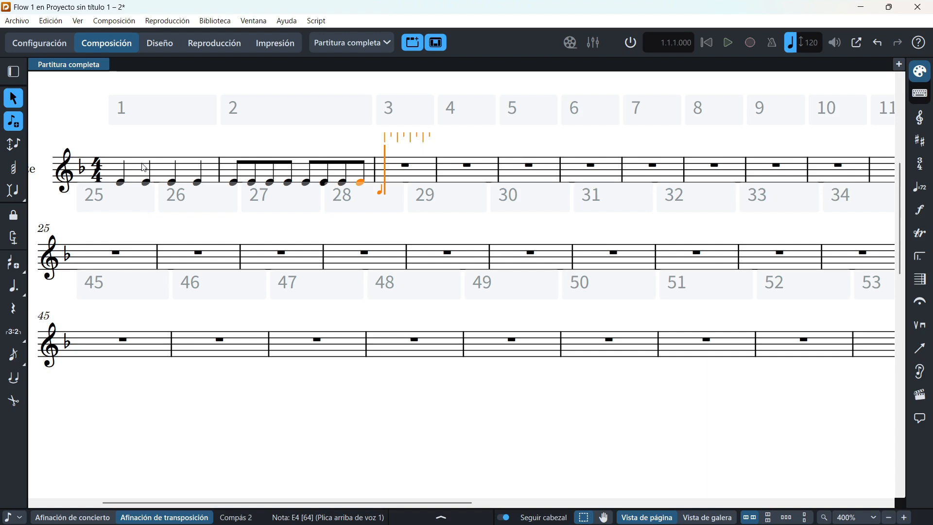
Step: Move the note input caret back through bars 2 and 1 and forward again in eighth-note grid steps
key(Left)
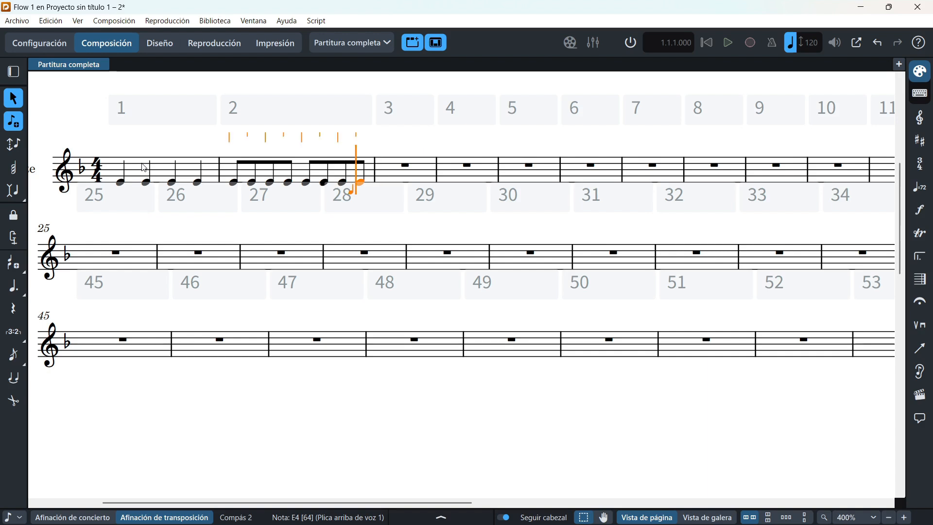
key(Left)
key(Left)
key(Left)
key(Left)
key(Left)
key(Left)
key(Left)
key(Left)
key(Left)
key(Left)
key(Left)
key(Left)
key(Left)
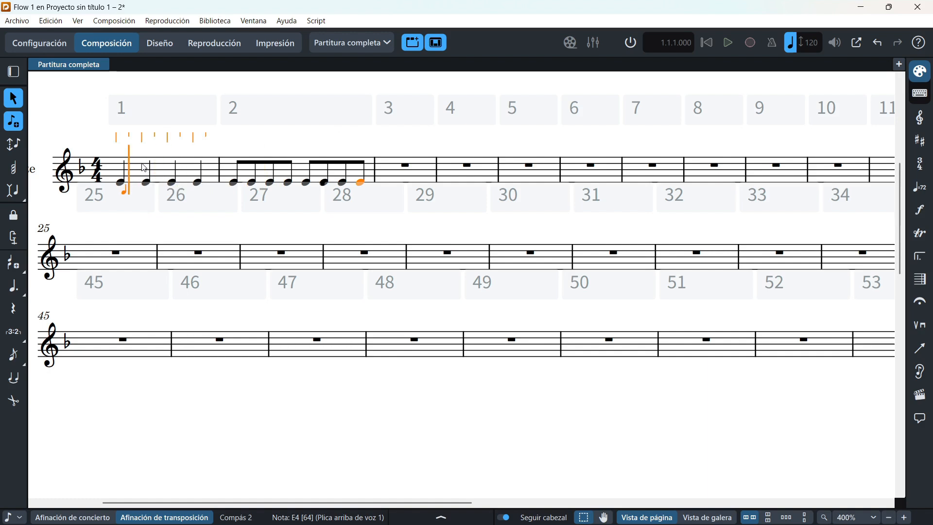
key(Right)
key(Right)
key(Right)
key(Right)
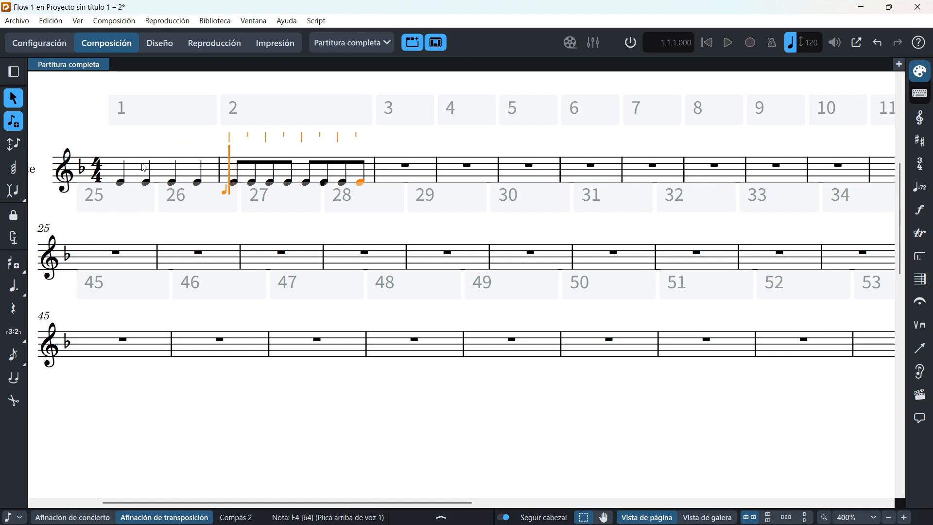
key(Right)
key(Right)
key(Right)
key(Right)
key(Right)
key(Right)
key(Right)
key(Right)
Step: Lengthen the last E of bar 2 step by step until it is tied to a half note in bar 3
key(Left)
key(e)
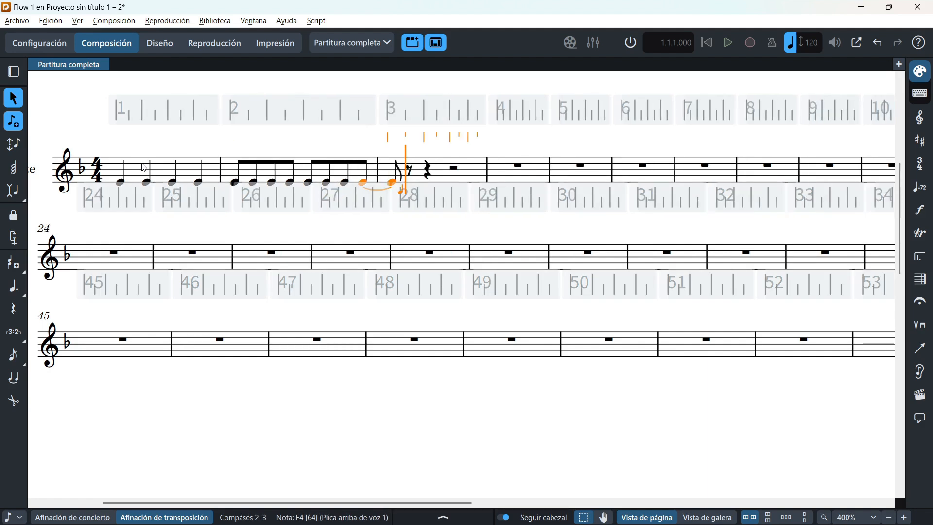
key(t)
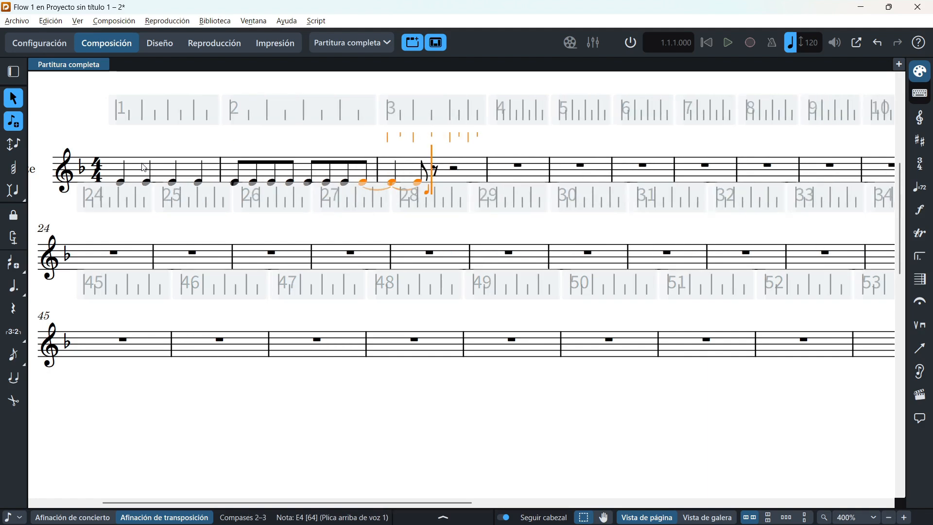
key(t)
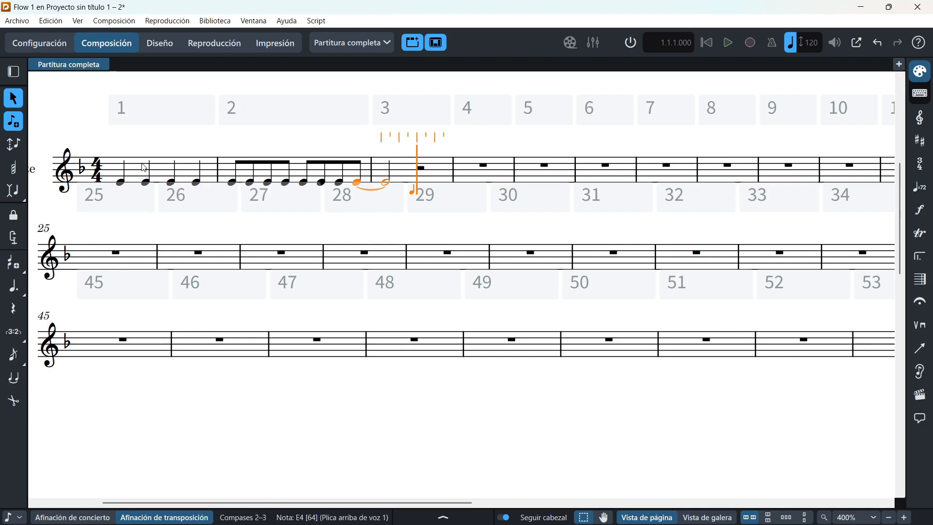
Step: Fill the second half of bar 3 and all of bar 4 with eighth-note E's, each followed by an eighth rest
key(e)
key(e)
key(e)
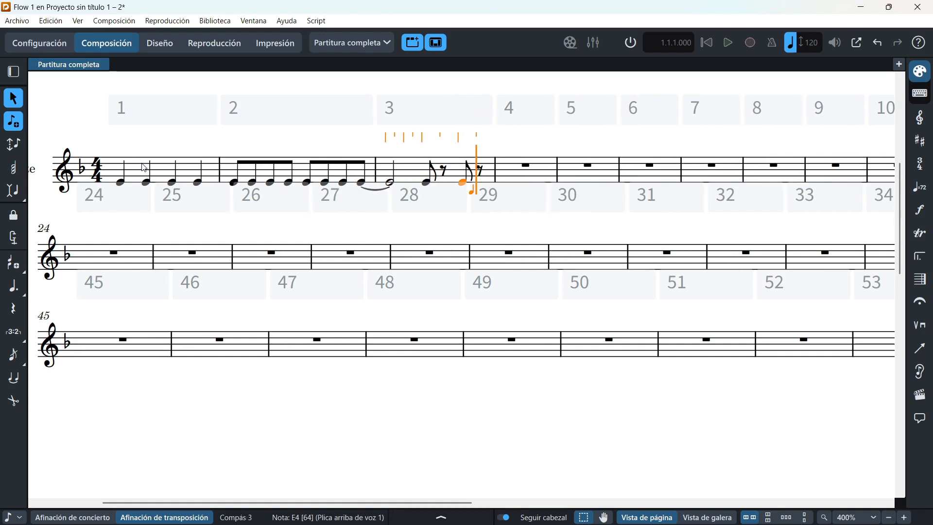
key(e)
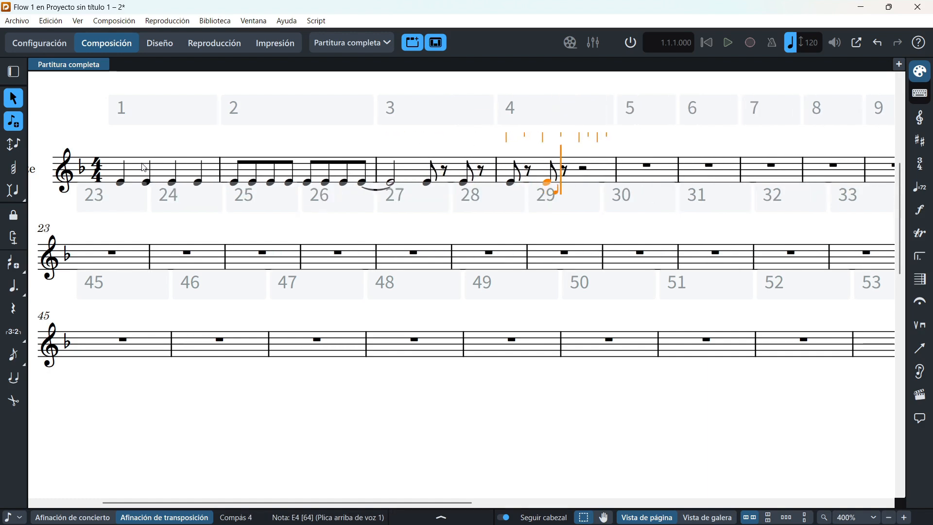
key(e)
key(e)
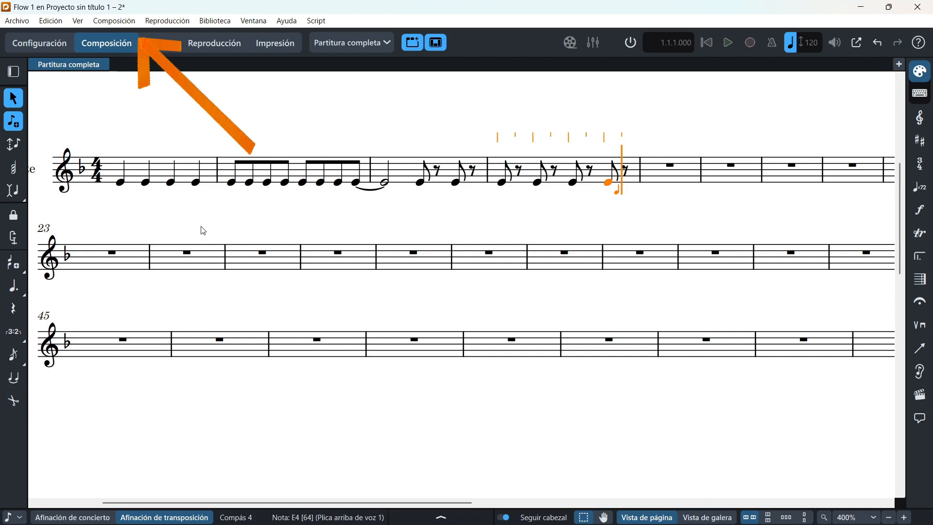
Step: Look over the available rhythmic grid resolutions without choosing one
click(116, 24)
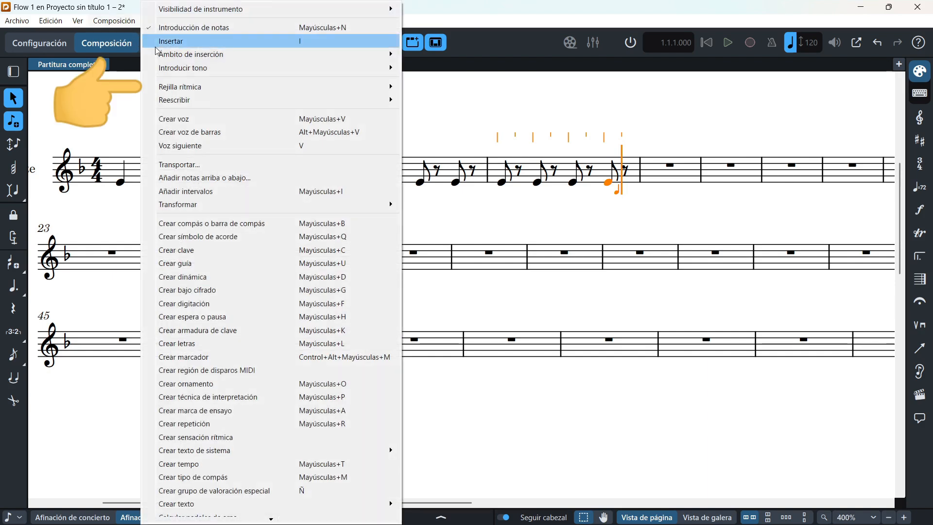
mouse_move(192, 91)
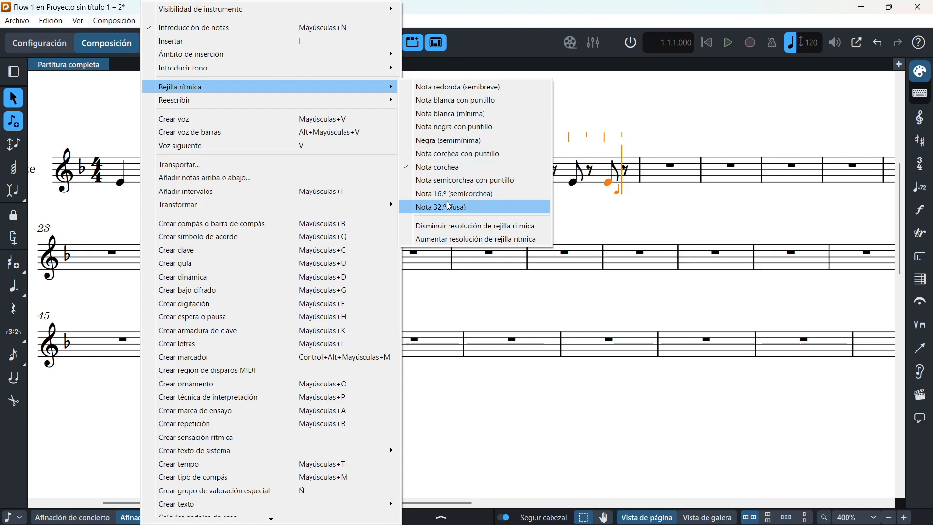
click(97, 129)
key(Escape)
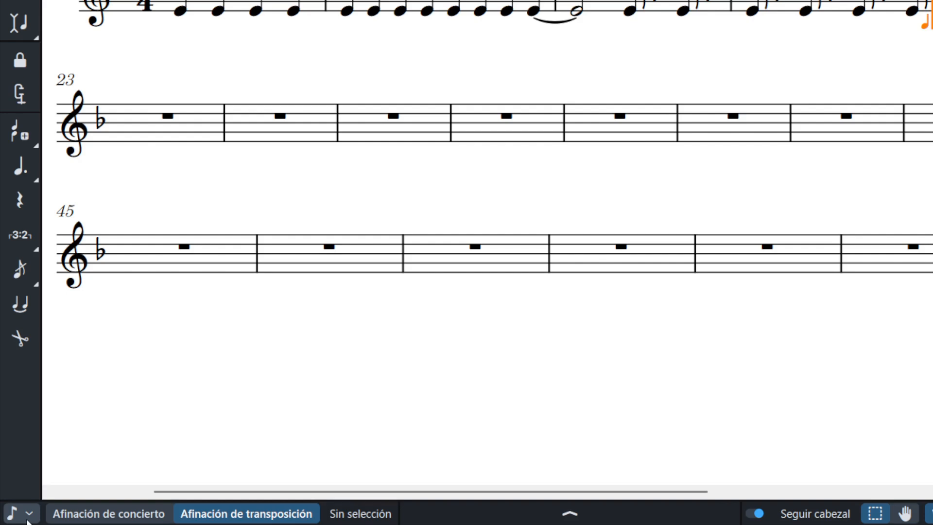
Step: Set the rhythmic grid resolution to a quarter note and view the grid above bar 4 of the flute staff
click(27, 519)
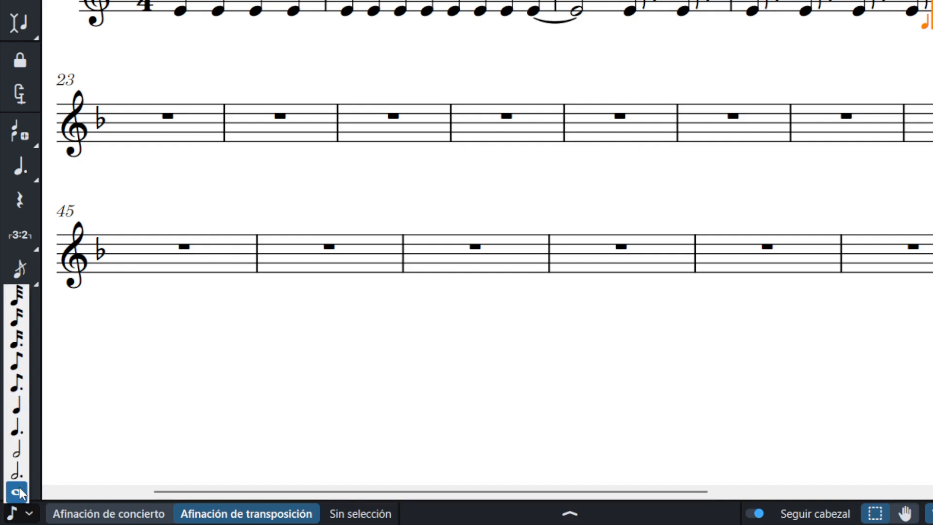
click(17, 403)
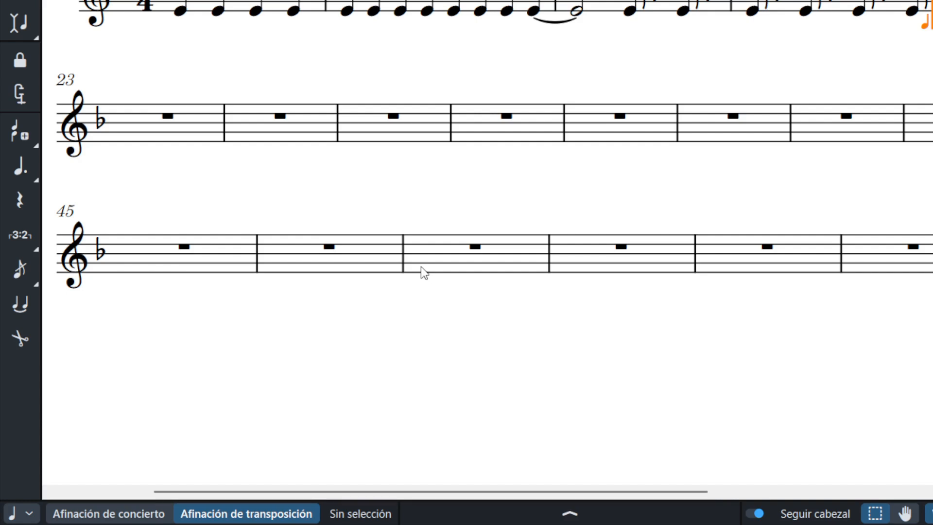
scroll(421, 266, right, 1)
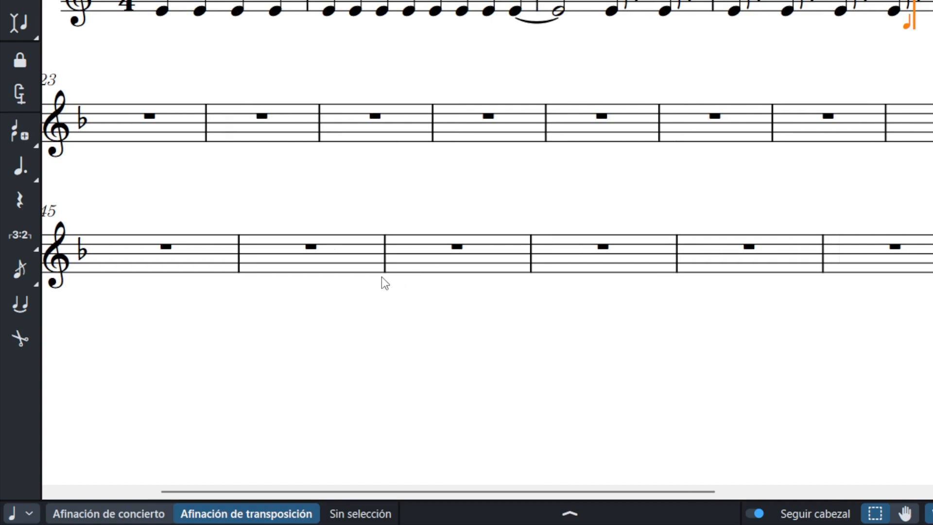
scroll(381, 276, left, 3)
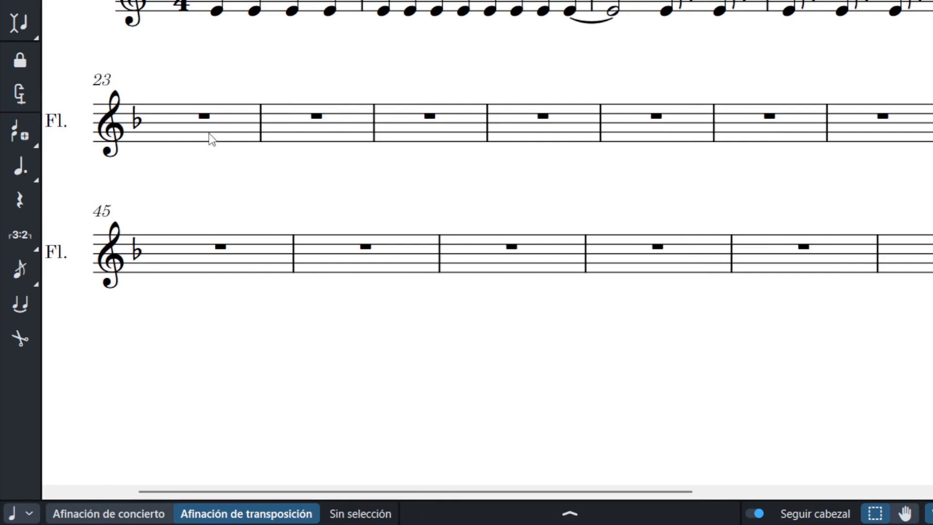
scroll(229, 133, up, 1)
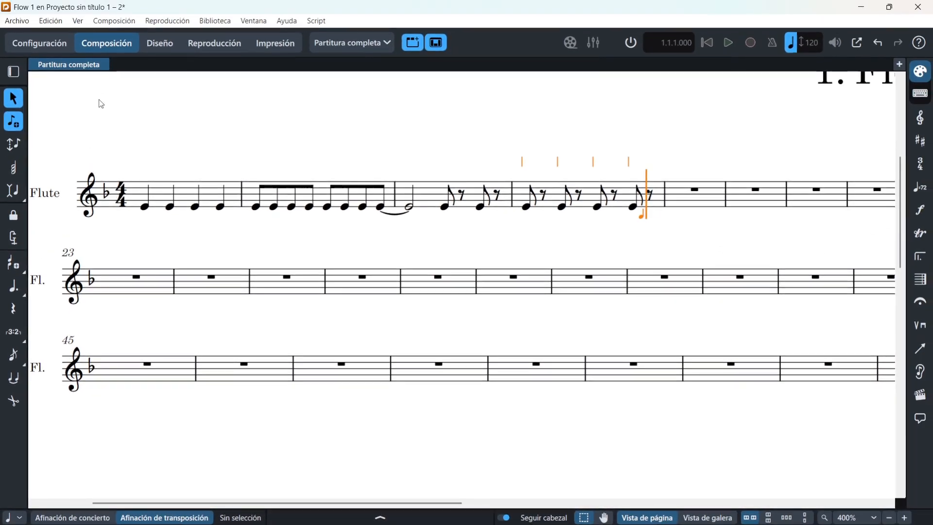
Step: Open the keyboard commands preferences, filter the commands by "rejil" and expand the Introducción de notas category
click(53, 25)
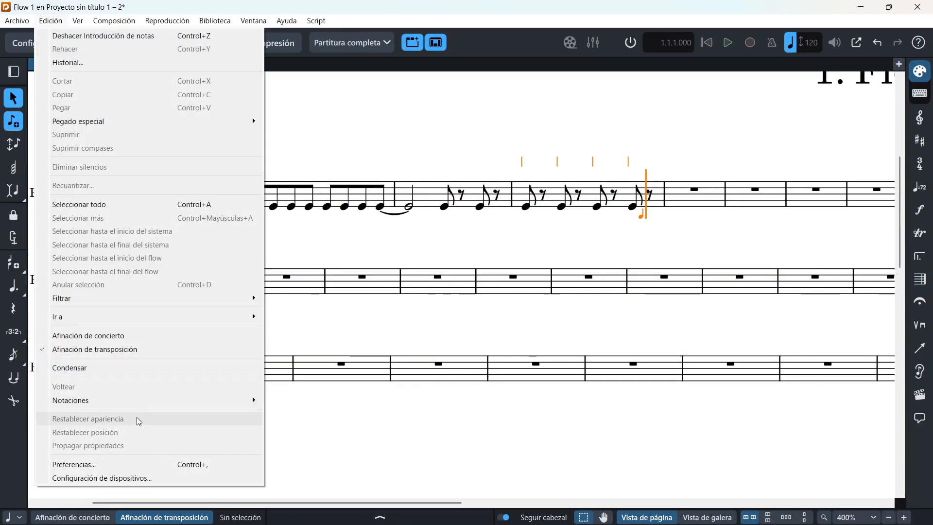
click(119, 464)
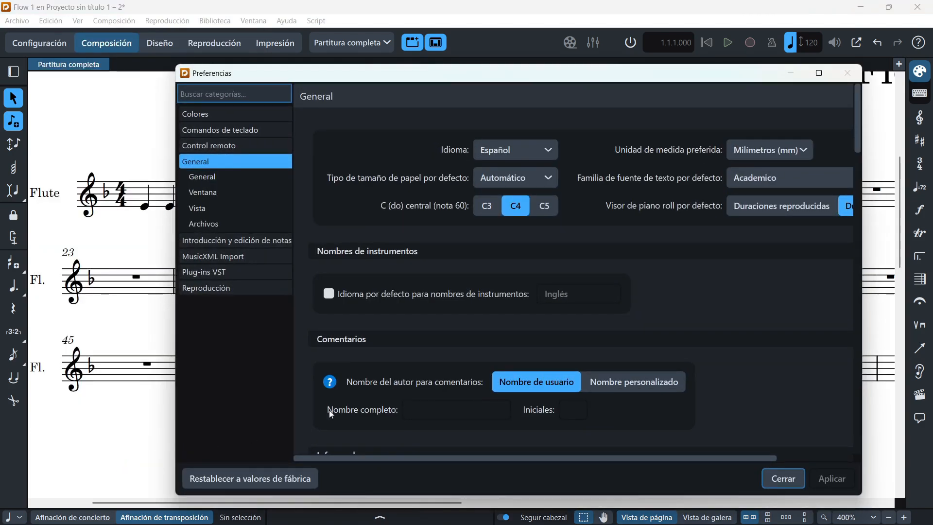
click(253, 130)
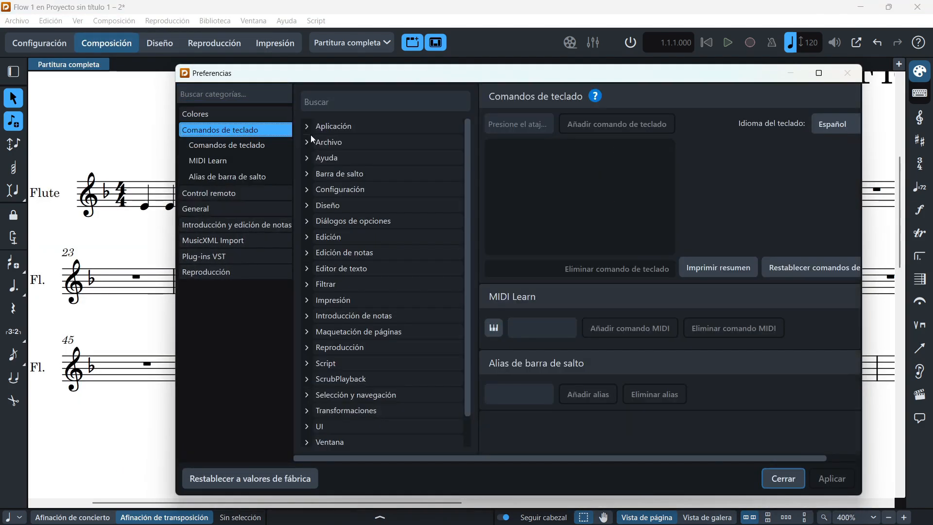
click(335, 103)
text(rejil)
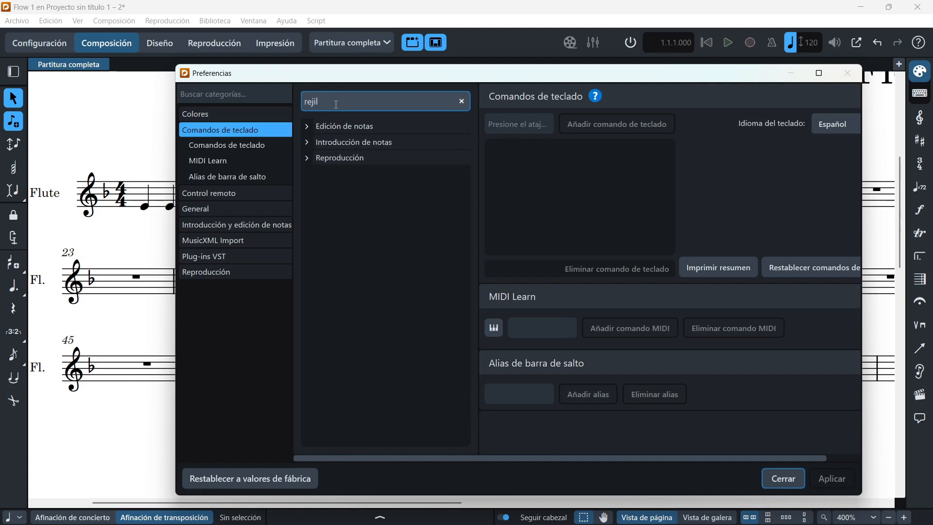
click(306, 143)
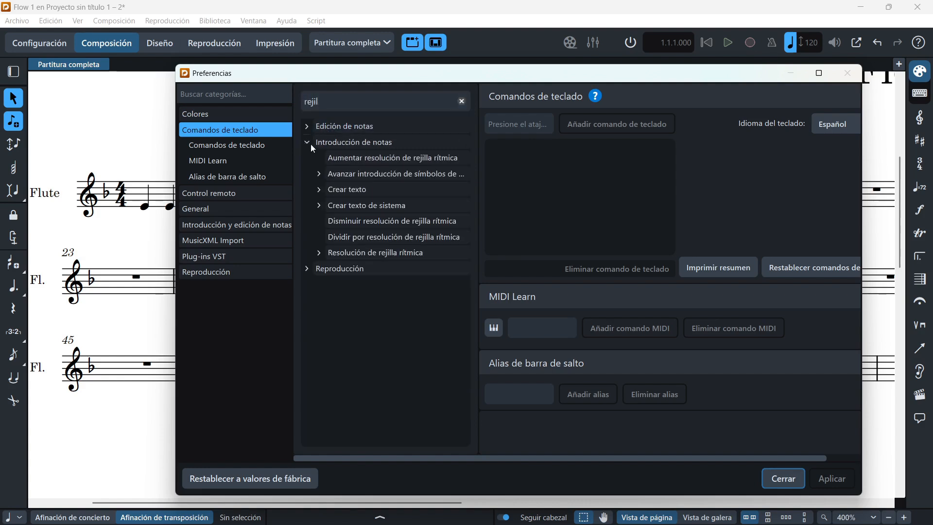
Step: Assign the shortcut Alt+1 to the command Aumentar resolución de rejilla rítmica
click(358, 158)
key(Right)
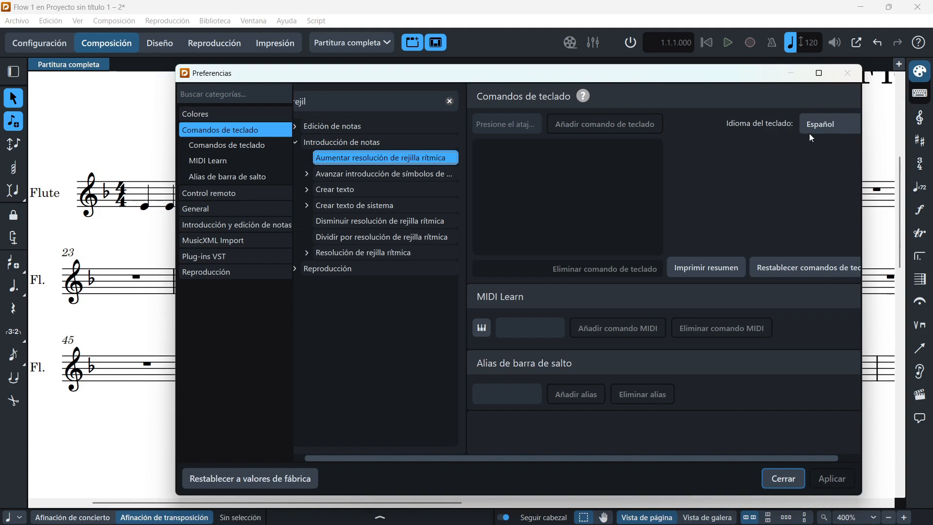
key(Right)
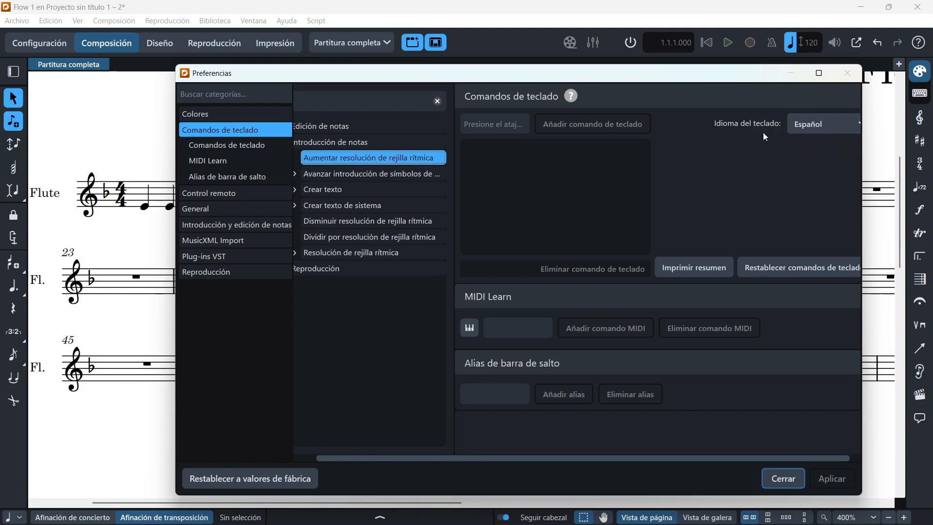
click(488, 125)
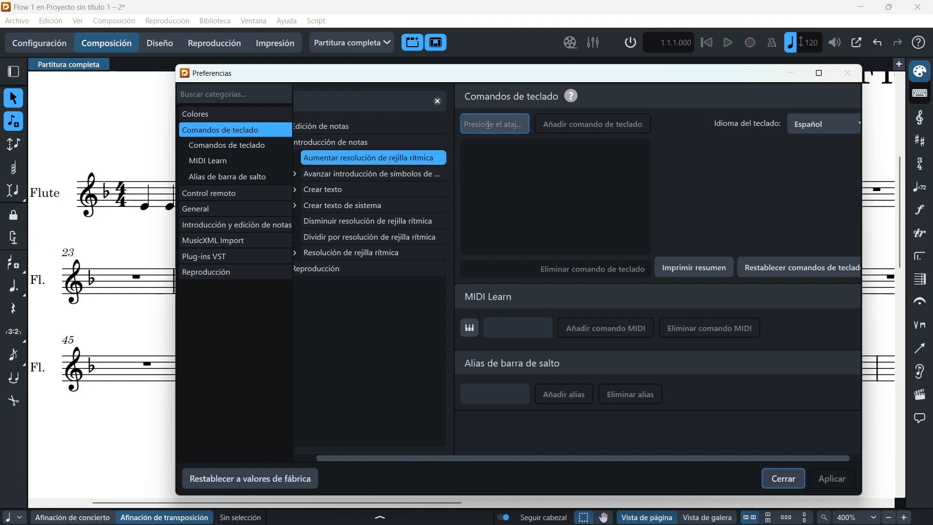
scroll(489, 125, right, 1)
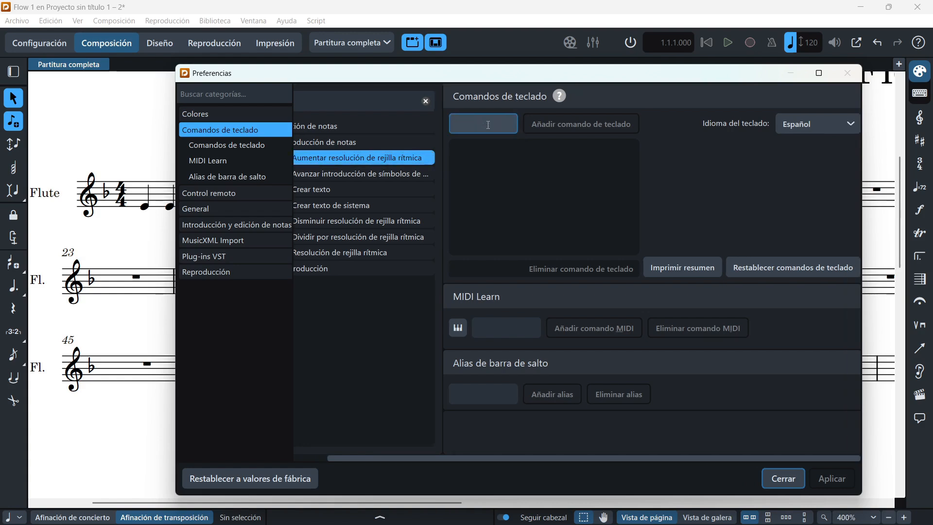
key(alt+1)
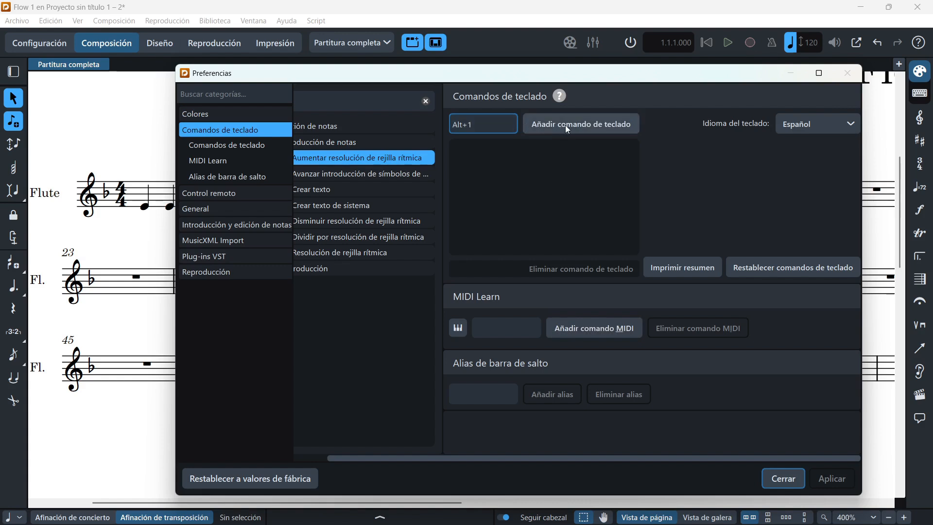
click(566, 126)
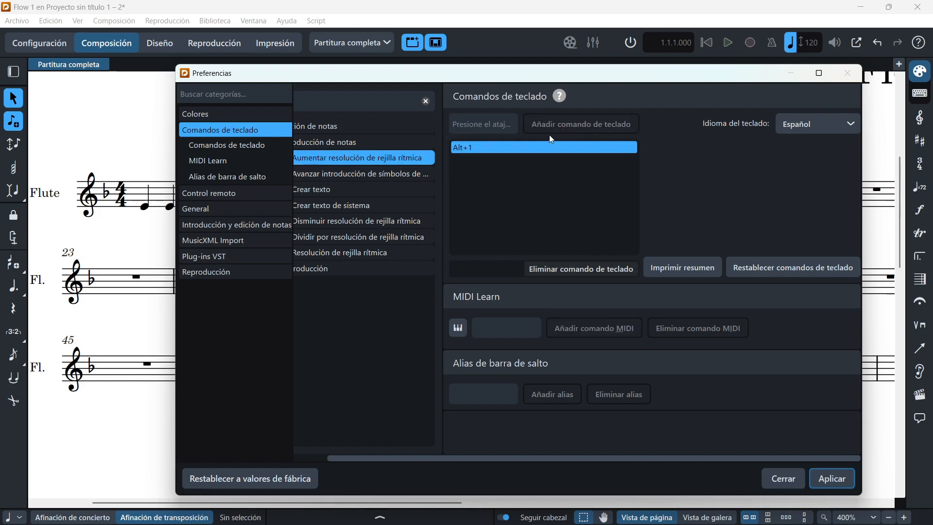
Step: Assign the shortcut Alt+2 to the command Disminuir resolución de rejilla rítmica and apply the preference changes
scroll(420, 193, left, 1)
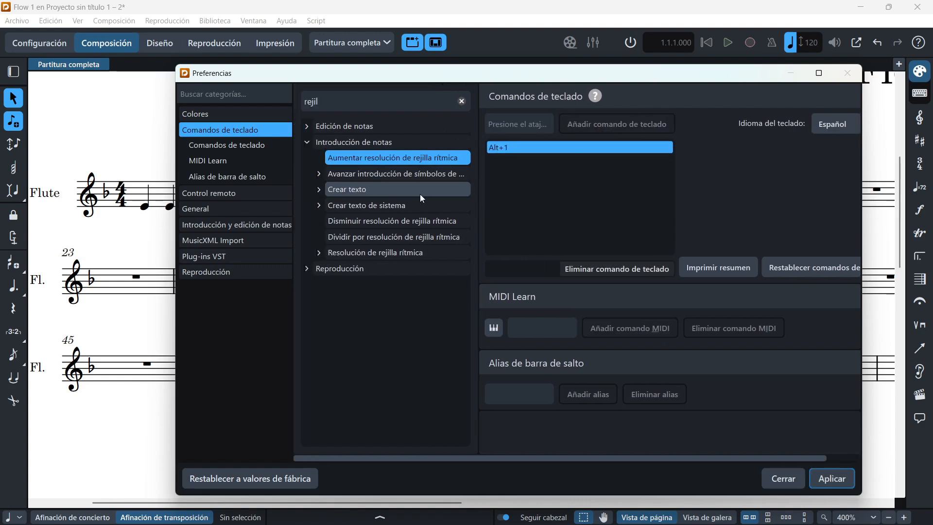
click(387, 221)
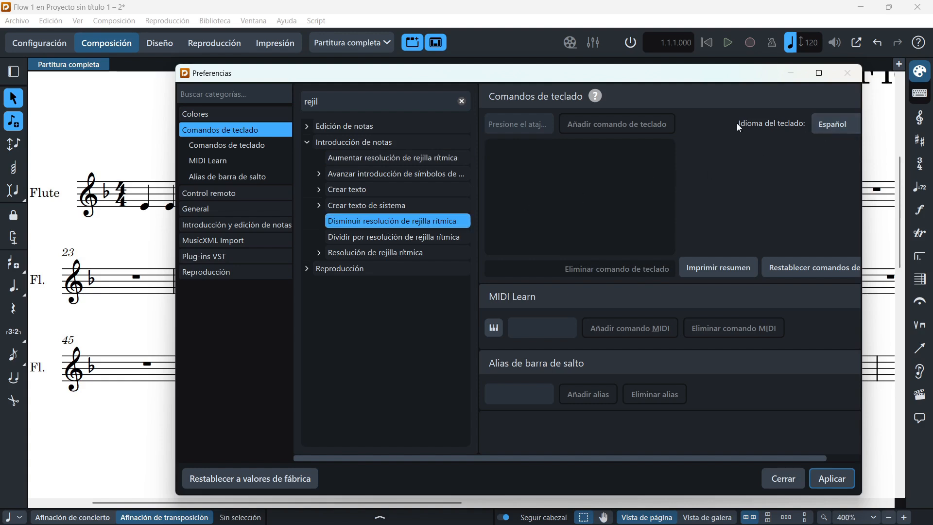
click(518, 124)
click(519, 123)
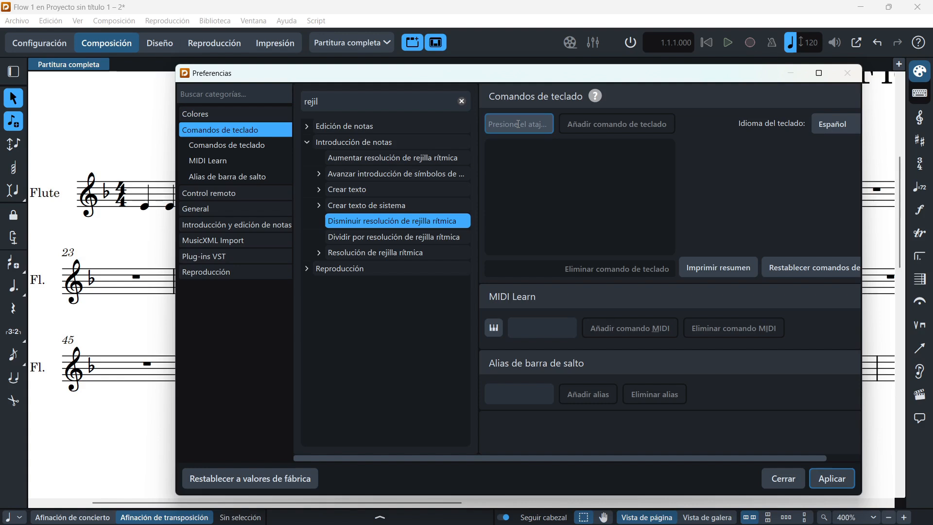
key(alt+2)
click(598, 127)
scroll(727, 172, right, 1)
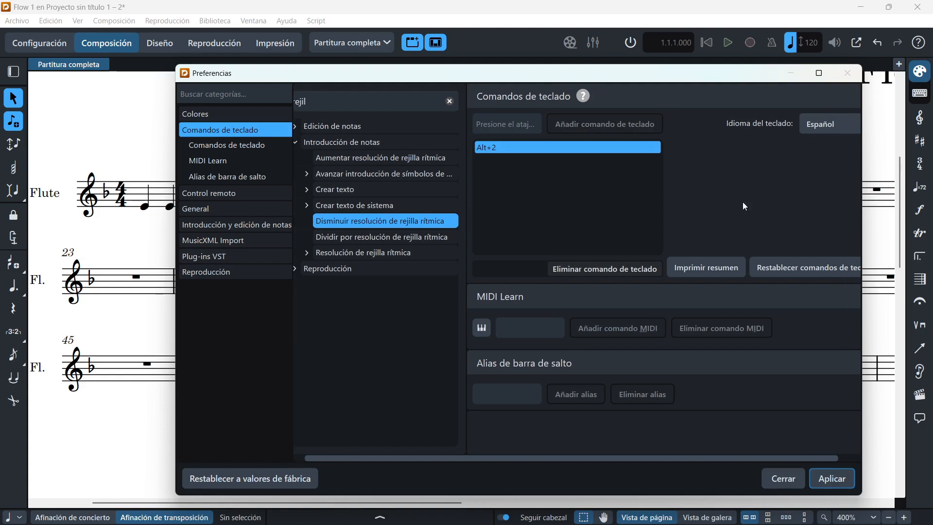
click(831, 478)
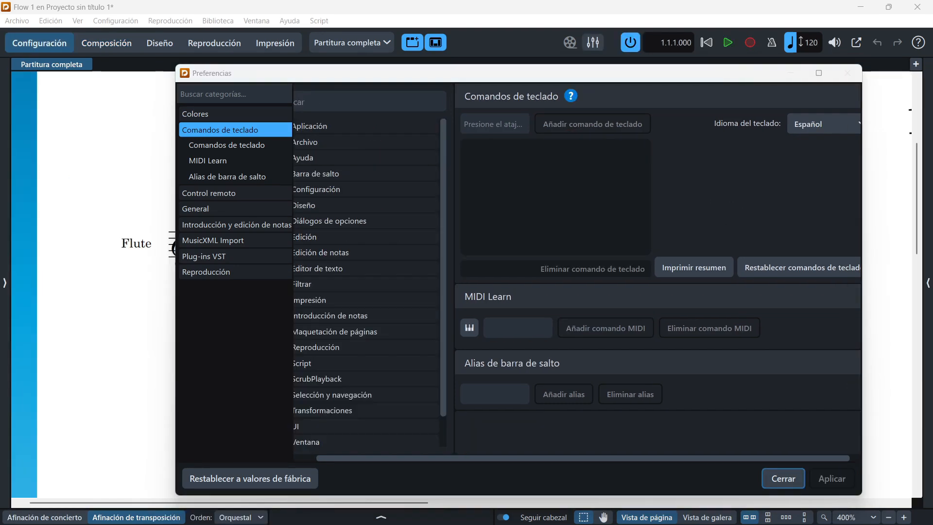
Step: Close the preferences, switch to Composición mode and select the quarter rest in the flute staff
click(778, 483)
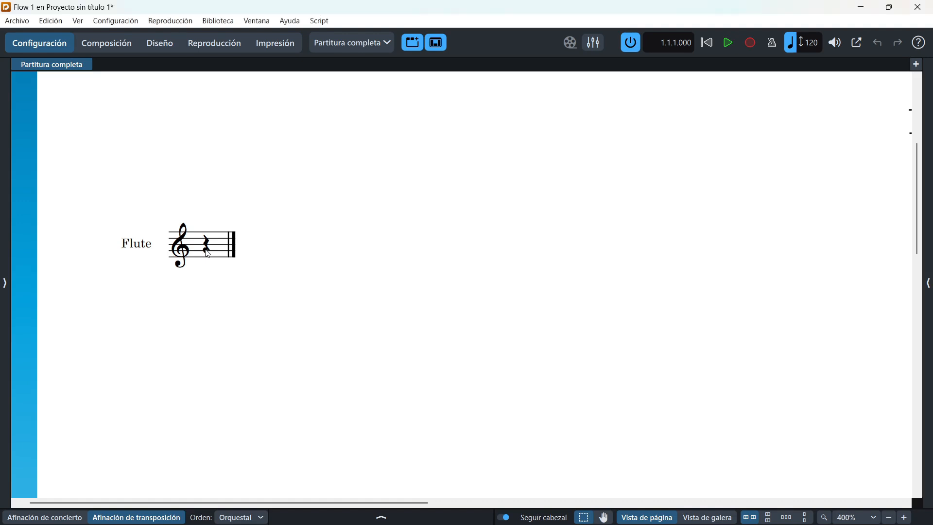
scroll(207, 254, left, 2)
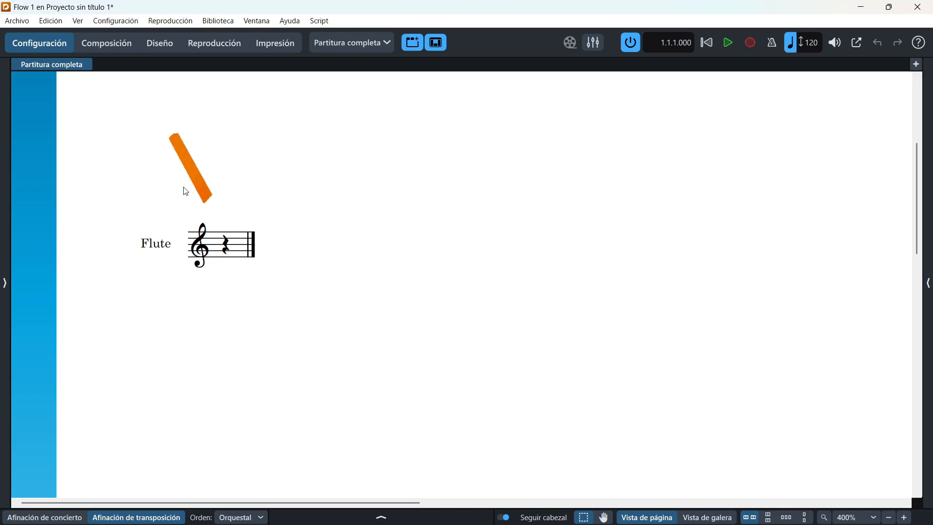
click(112, 41)
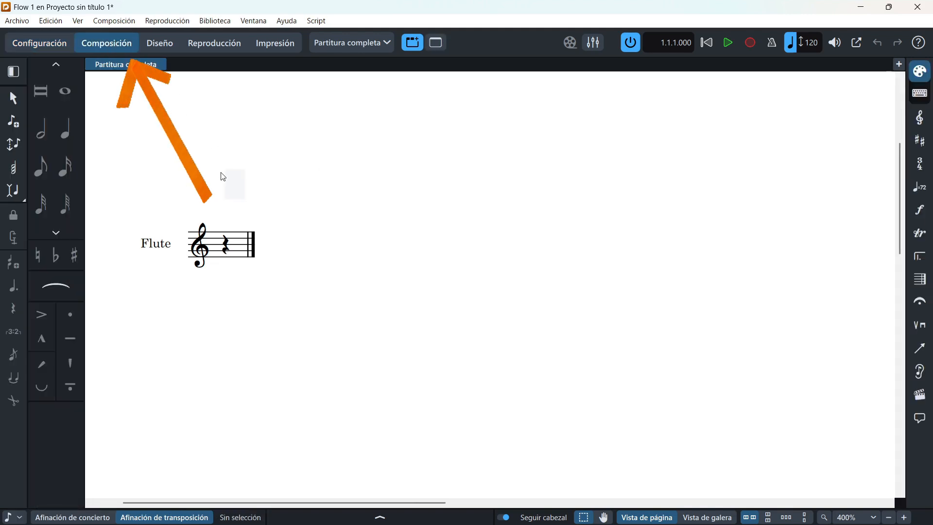
click(226, 246)
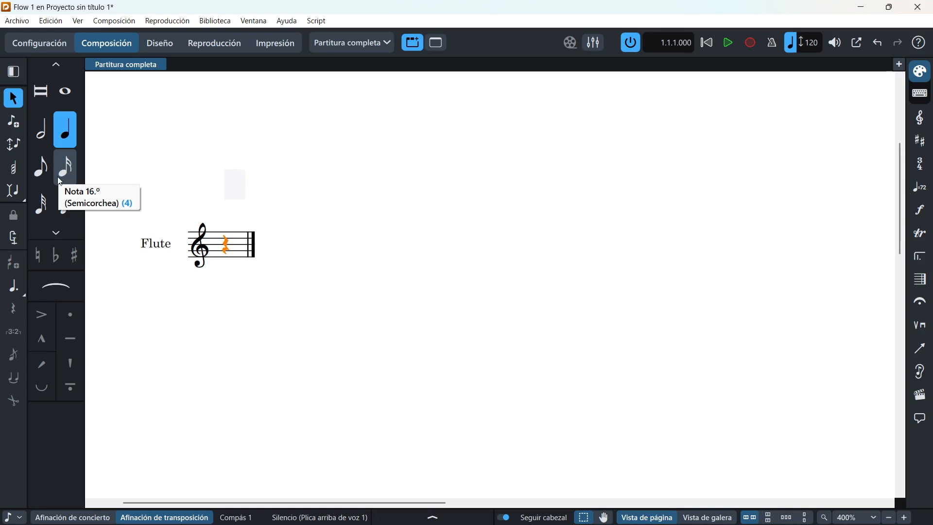
Step: Show the lower zone and compare its on-screen keyboard with the fretboard, ending on the keyboard
key(ctrl+8)
click(127, 364)
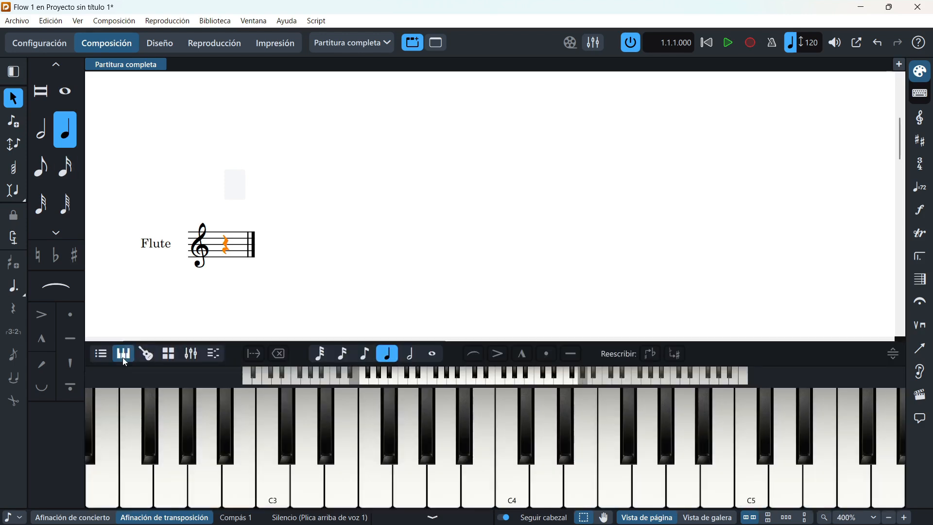
click(148, 355)
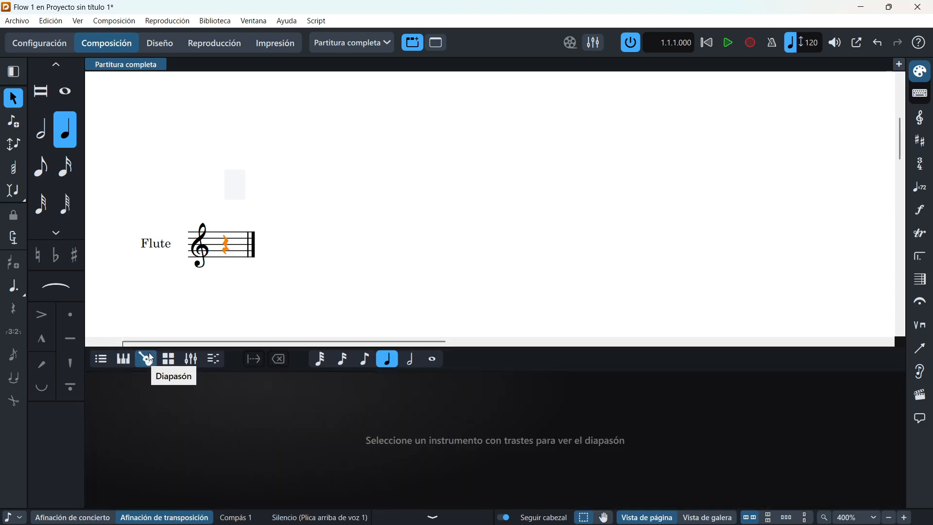
click(123, 359)
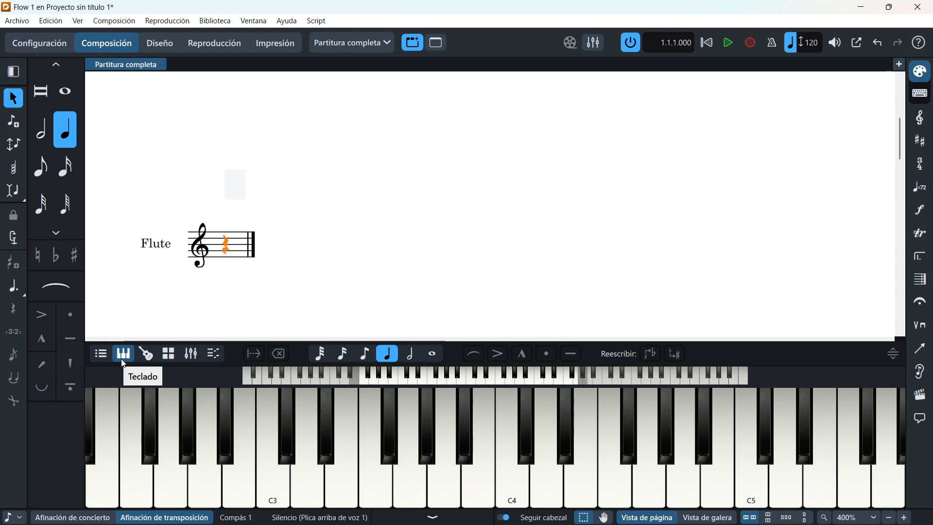
Step: Toggle the toolbar and the note duration panel, close the lower zone, and leave only the score with the toolbar and duration panel hidden
key(ctrl+6)
key(ctrl+7)
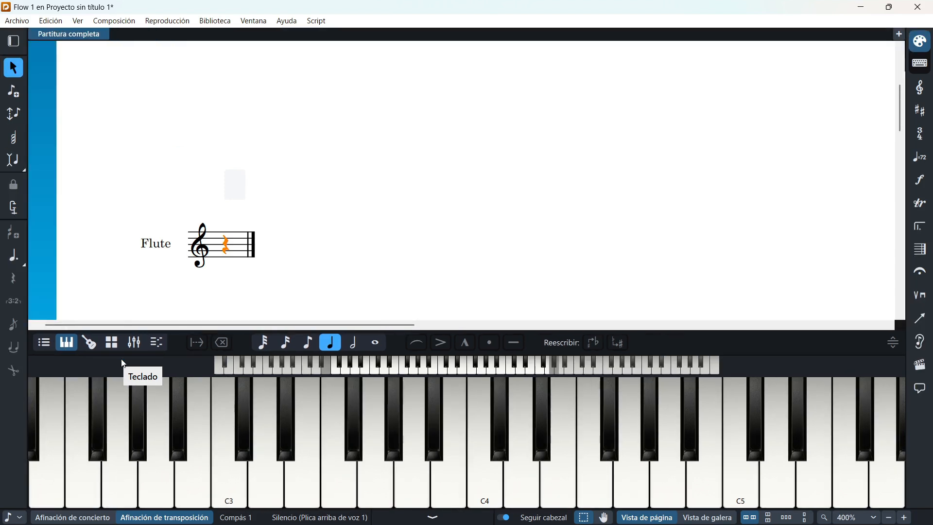
key(ctrl+8)
key(ctrl+6)
key(ctrl+7)
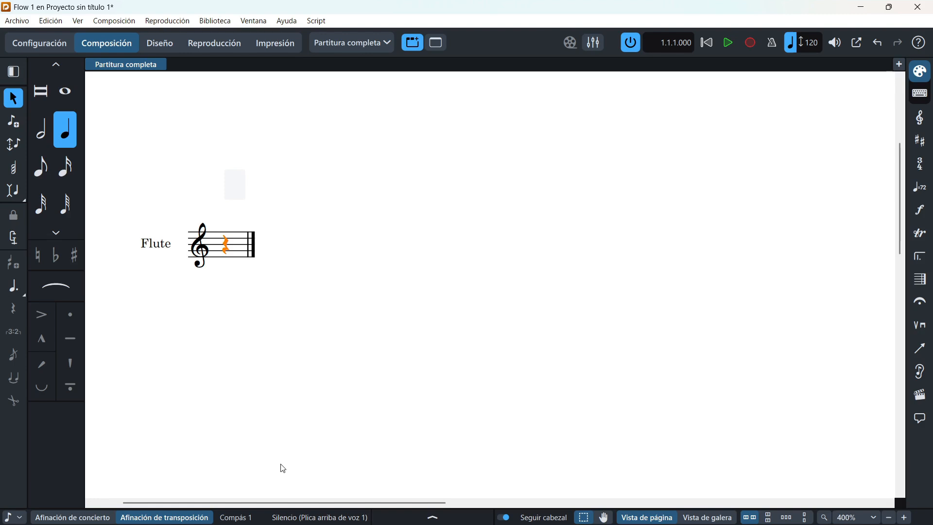
key(ctrl+6)
key(ctrl+7)
Step: Review the Introducción y edición de notas preferences down to the mouse input settings, then close the preferences
key(ctrl+comma)
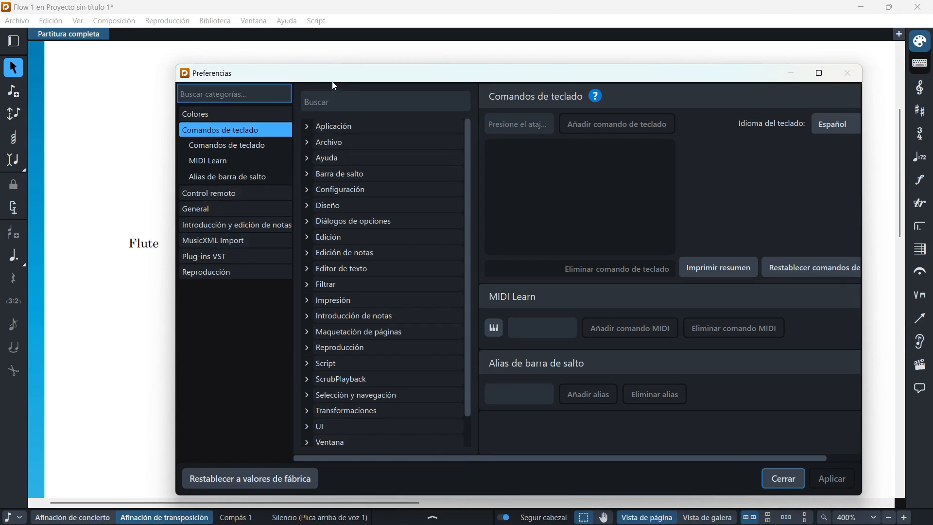
drag(336, 80, 267, 79)
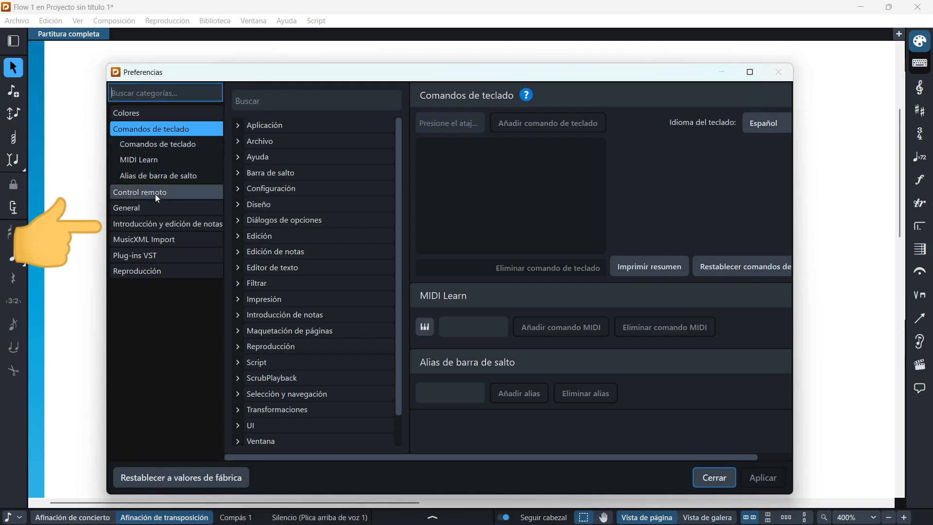
click(155, 222)
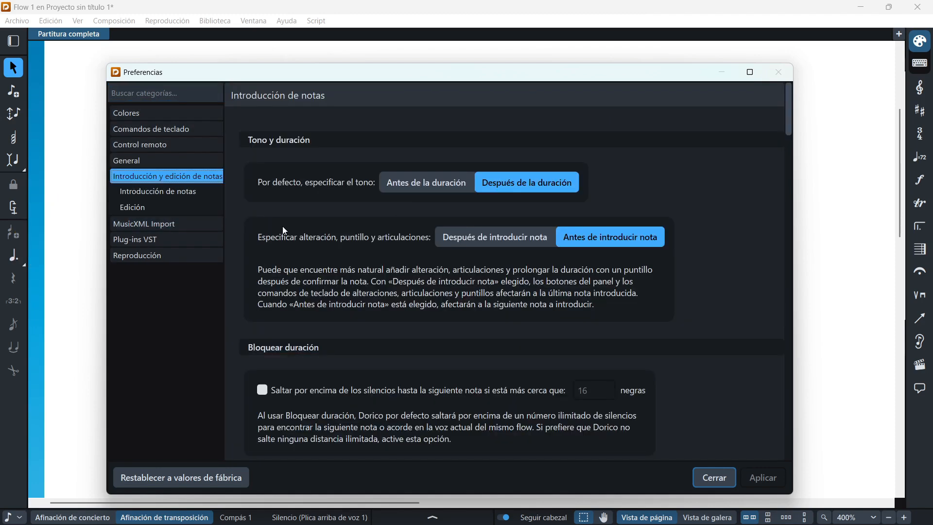
scroll(339, 255, down, 10)
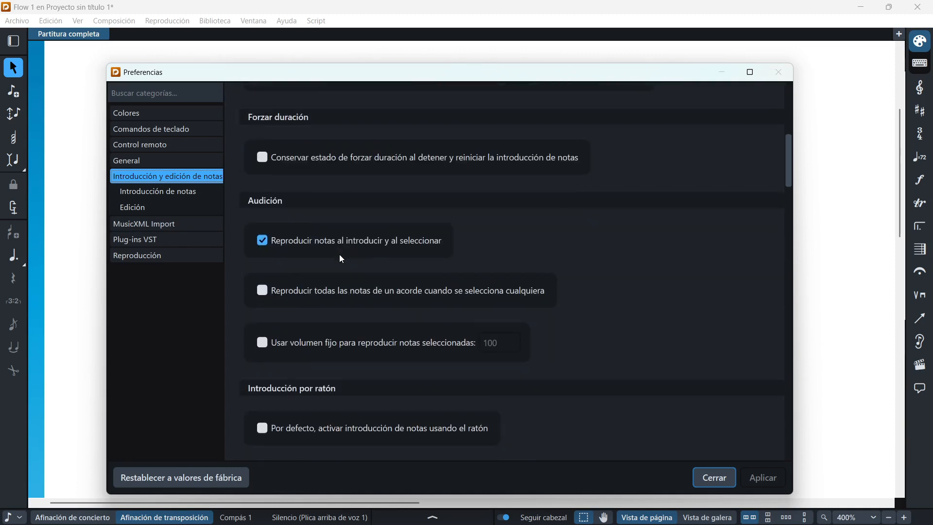
scroll(341, 259, down, 2)
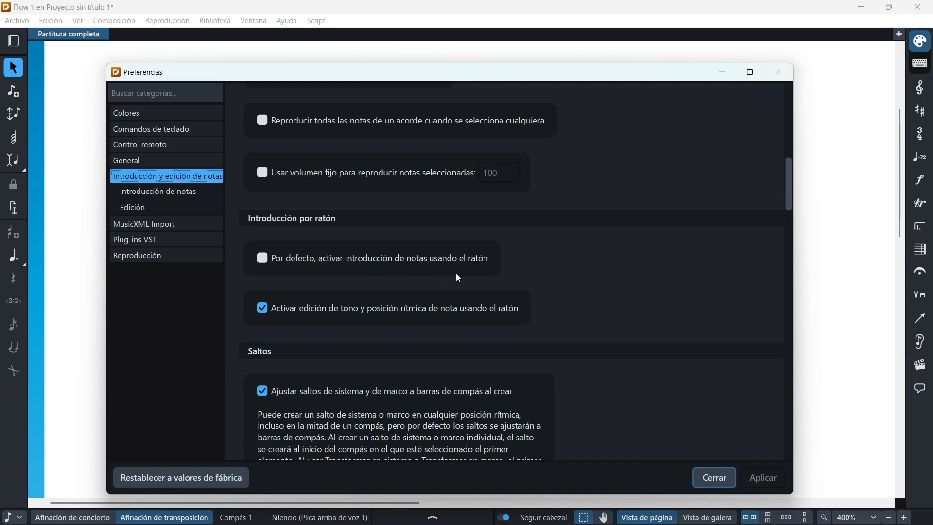
click(708, 479)
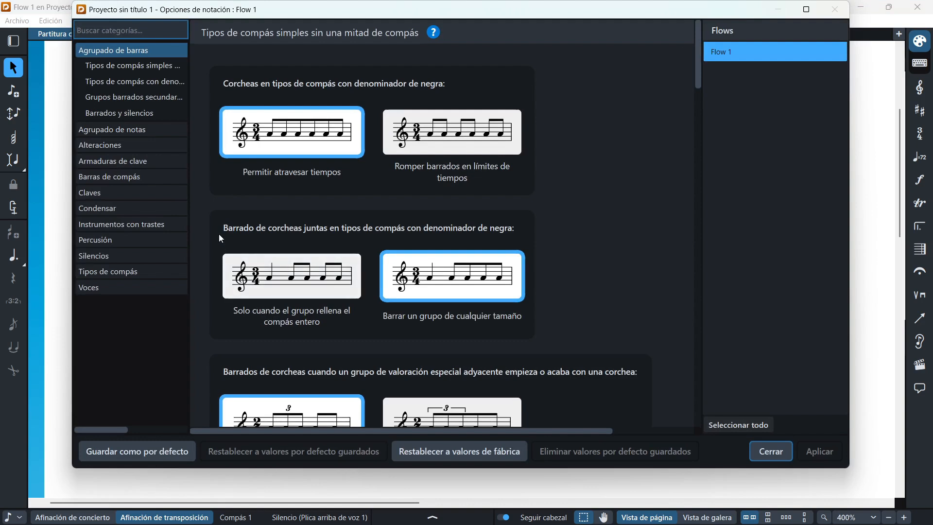
Step: Examine the Agrupado de barras notation options for simple time signatures without a half-bar, then close the dialog
click(133, 50)
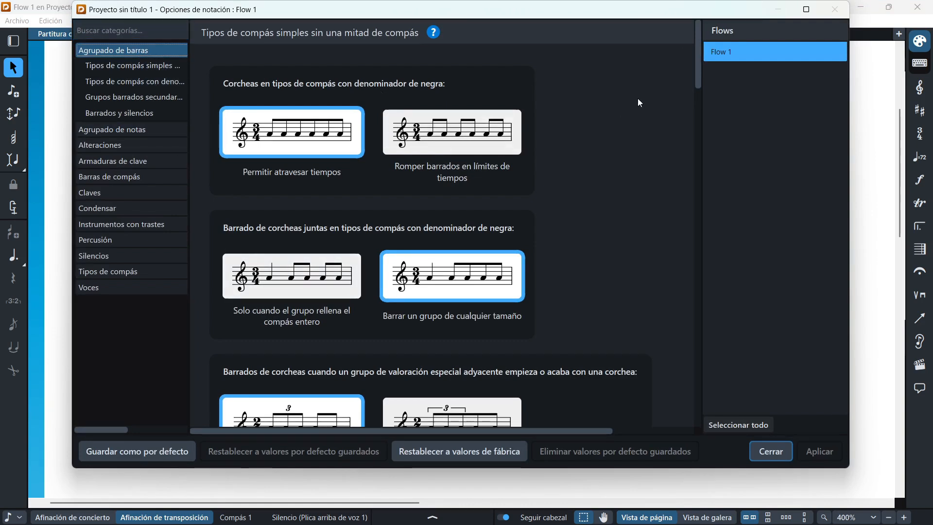
drag(695, 61, 692, 80)
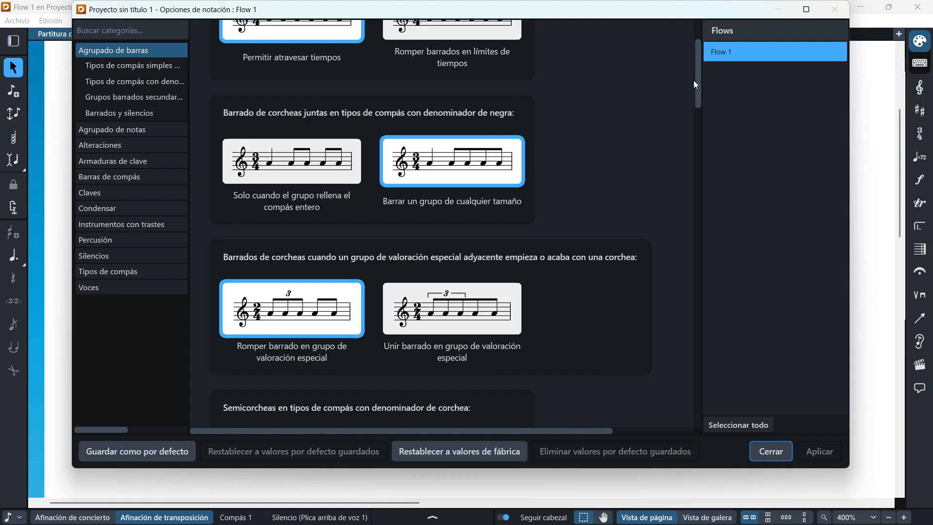
drag(693, 81, 692, 98)
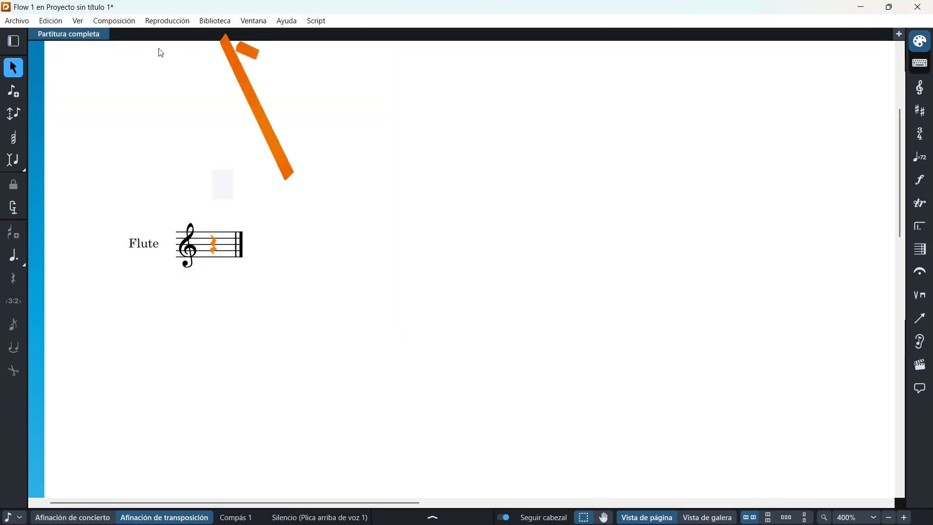
Step: Reopen the notation options for Flow 1 and read through the Agrupado de barras choices for eighth and sixteenth note beaming
click(215, 20)
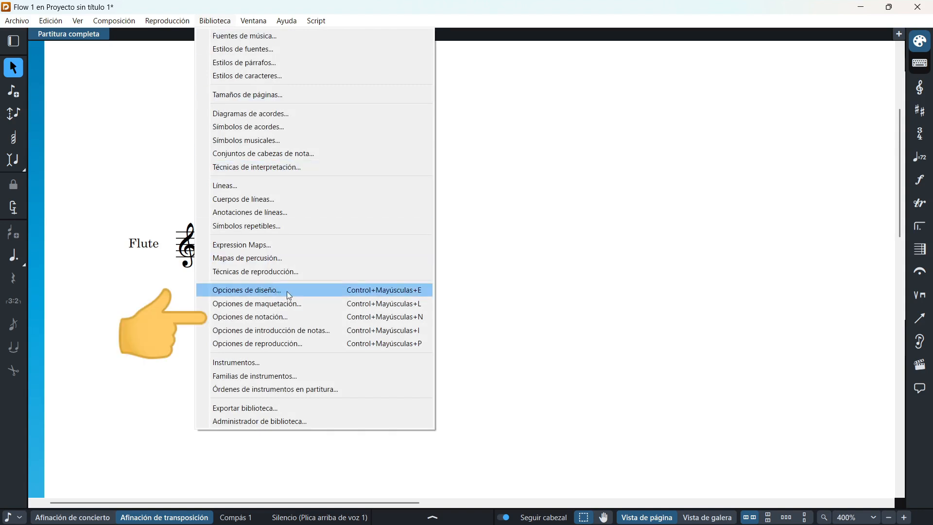
click(281, 315)
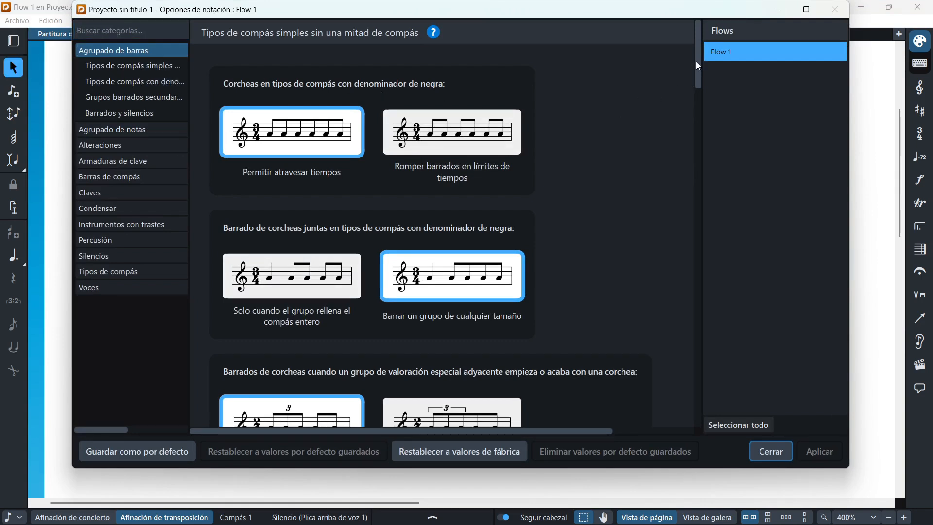
scroll(695, 63, down, 1)
drag(695, 73, 693, 82)
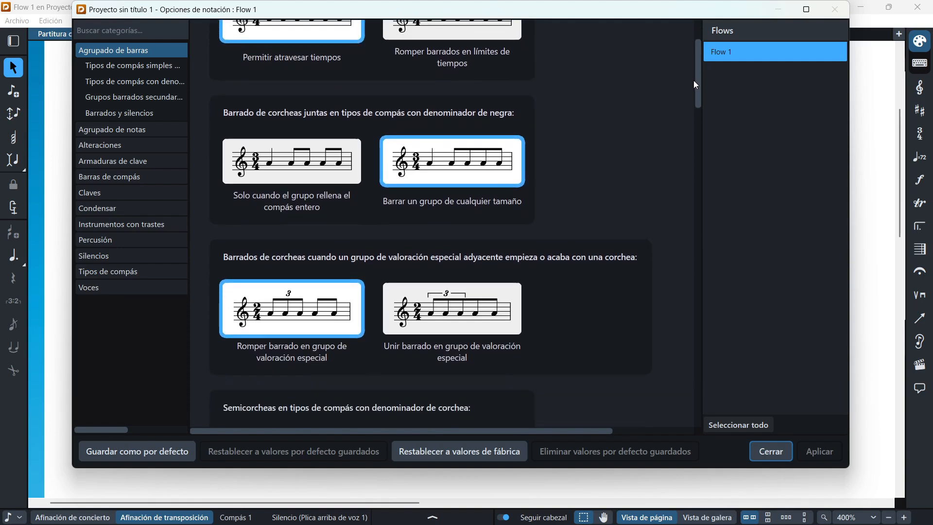
drag(694, 81, 692, 92)
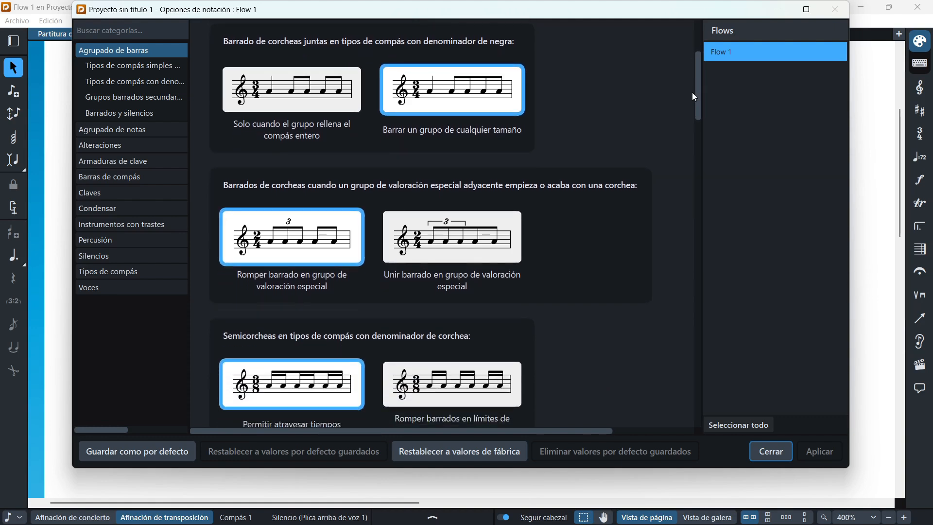
drag(691, 92, 686, 146)
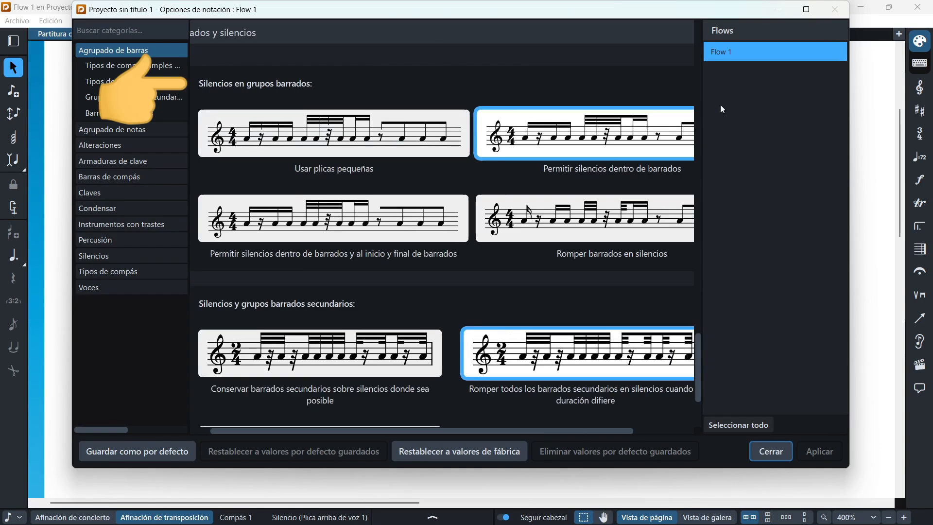
Step: Compare the Barrados y silencios choices, go back through the half-bar beaming options to the start of the category, and close the notation options
scroll(449, 195, down, 3)
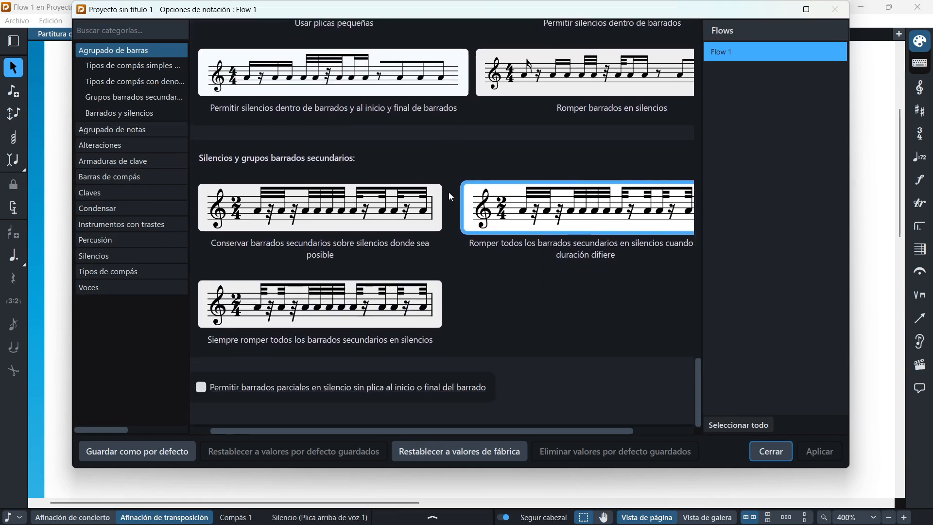
scroll(450, 197, up, 3)
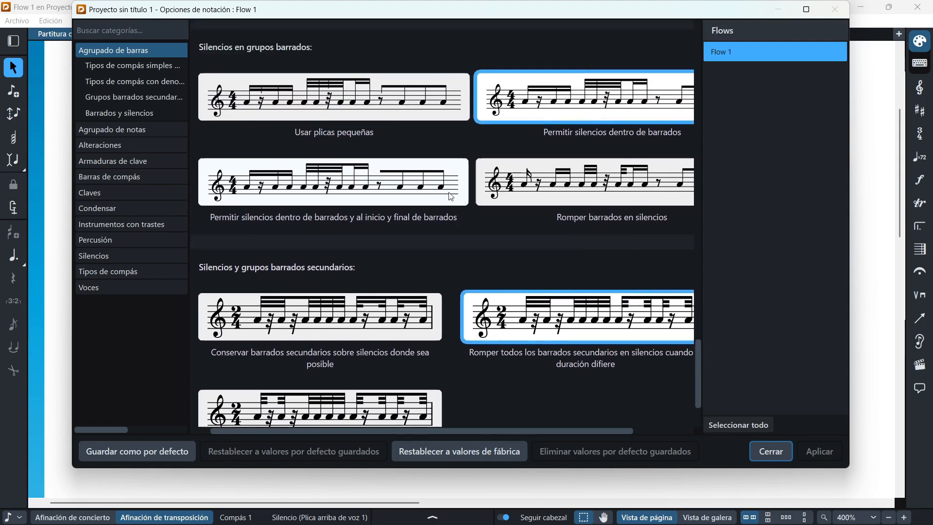
scroll(407, 174, right, 1)
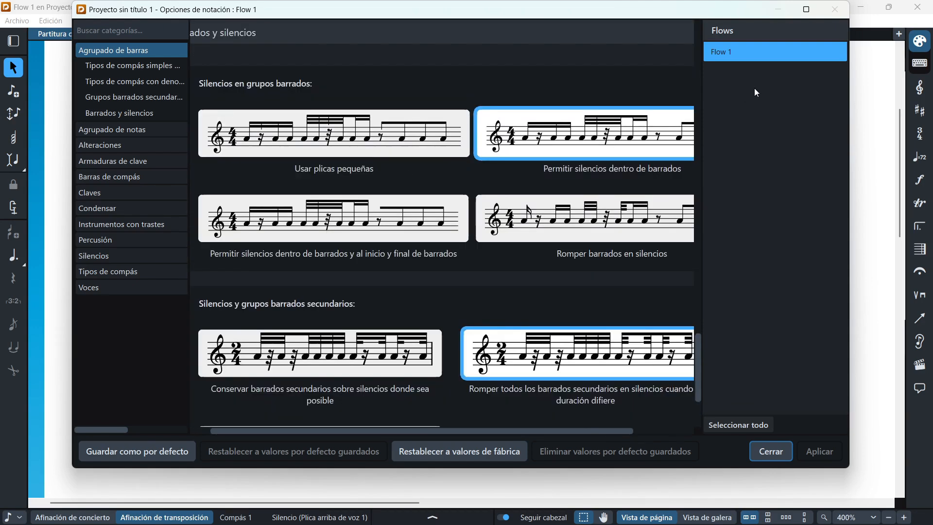
scroll(451, 196, down, 3)
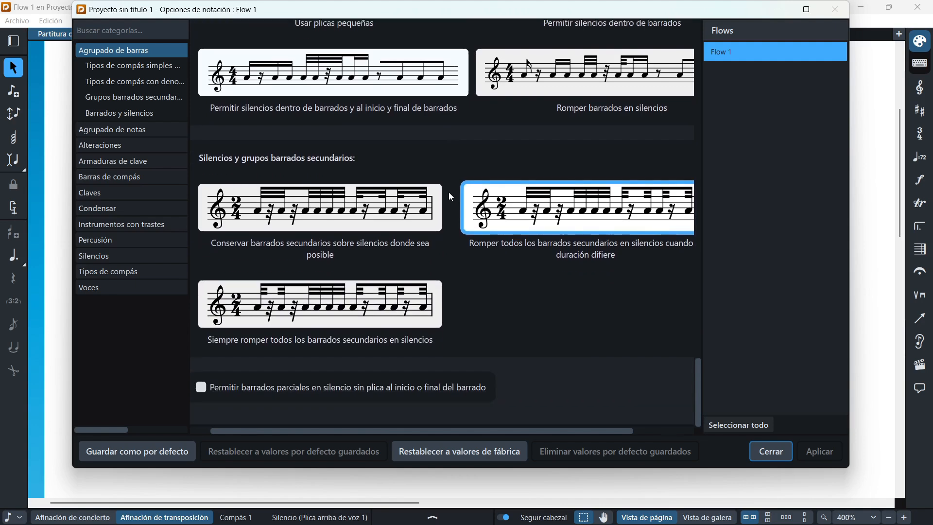
scroll(451, 196, up, 4)
scroll(451, 197, left, 1)
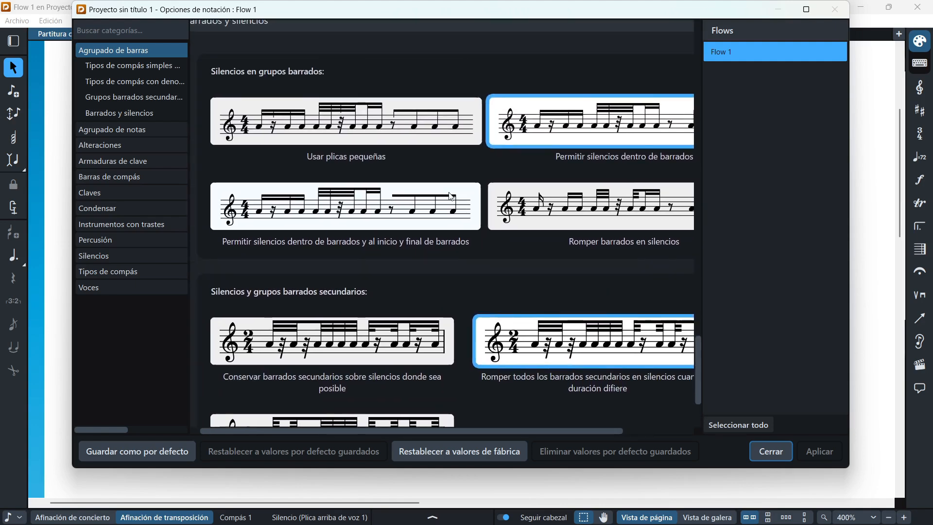
scroll(451, 196, down, 1)
scroll(407, 175, right, 1)
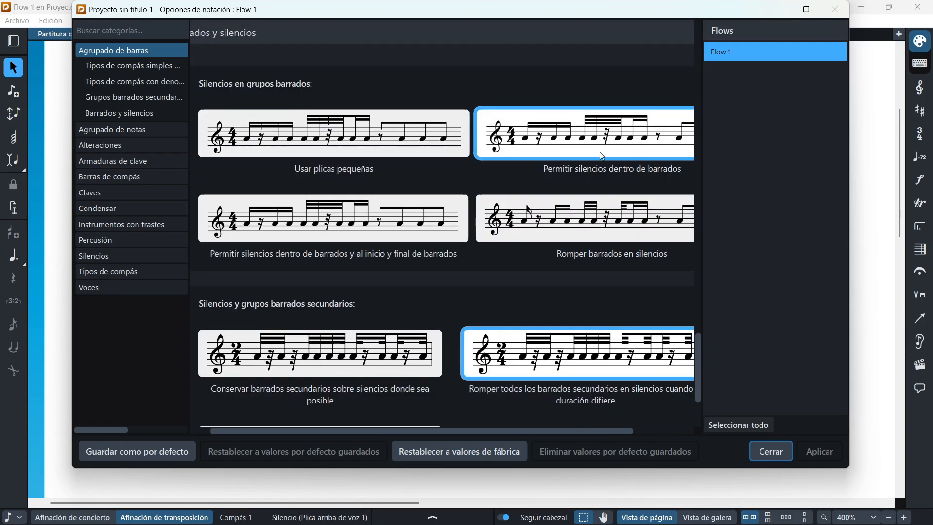
scroll(450, 196, down, 3)
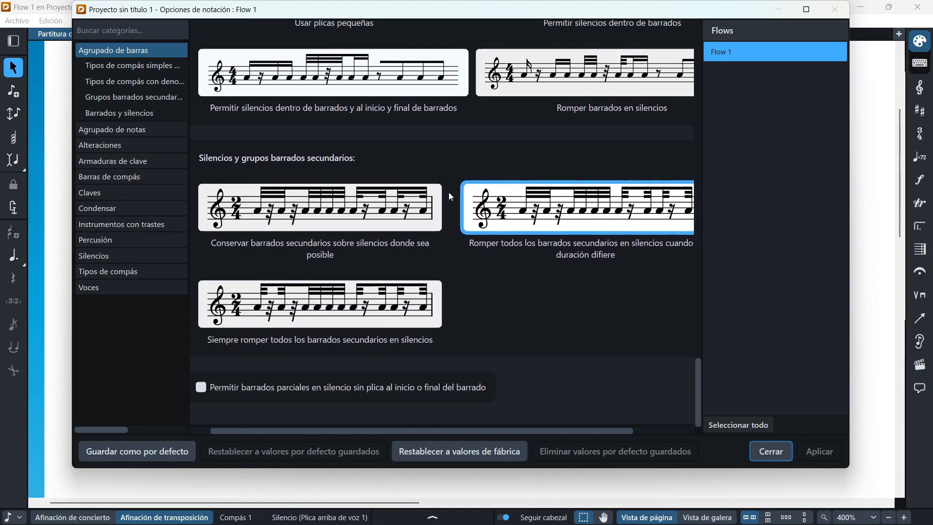
scroll(451, 196, up, 2)
scroll(451, 196, up, 6)
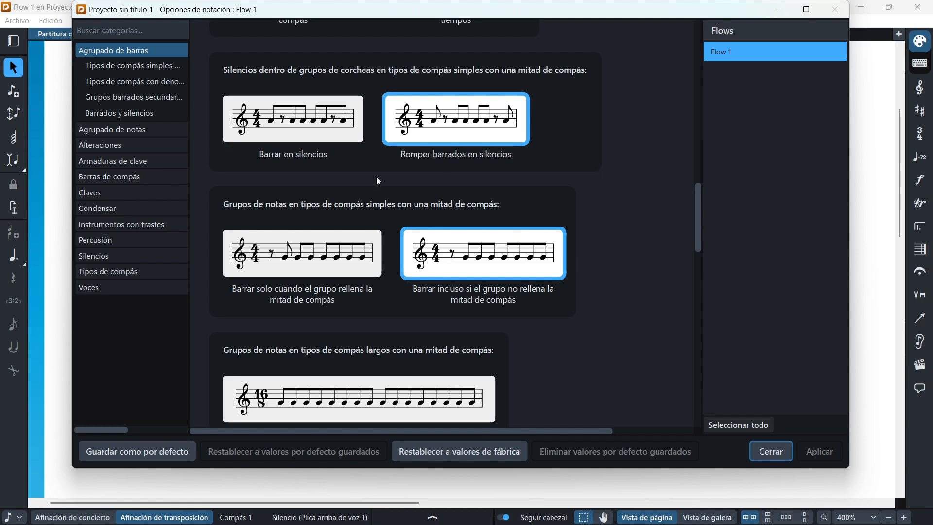
scroll(453, 143, up, 8)
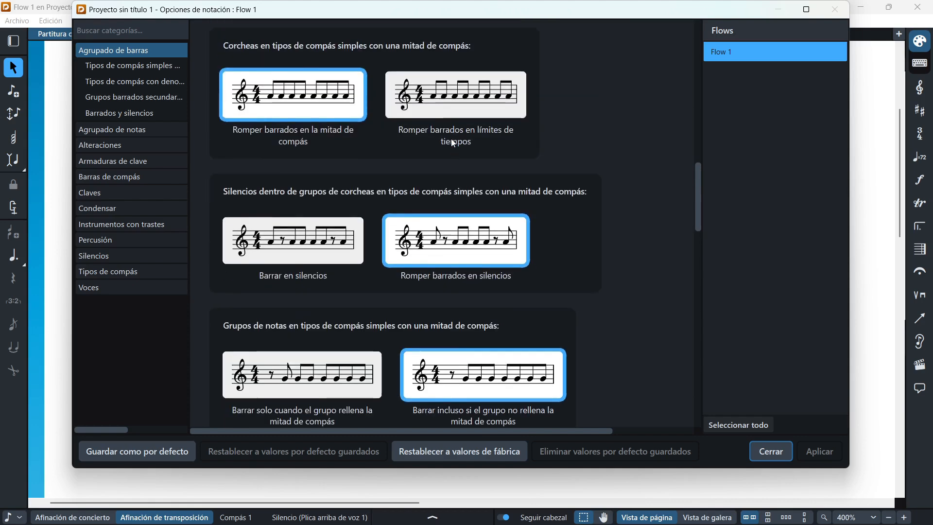
scroll(452, 140, up, 10)
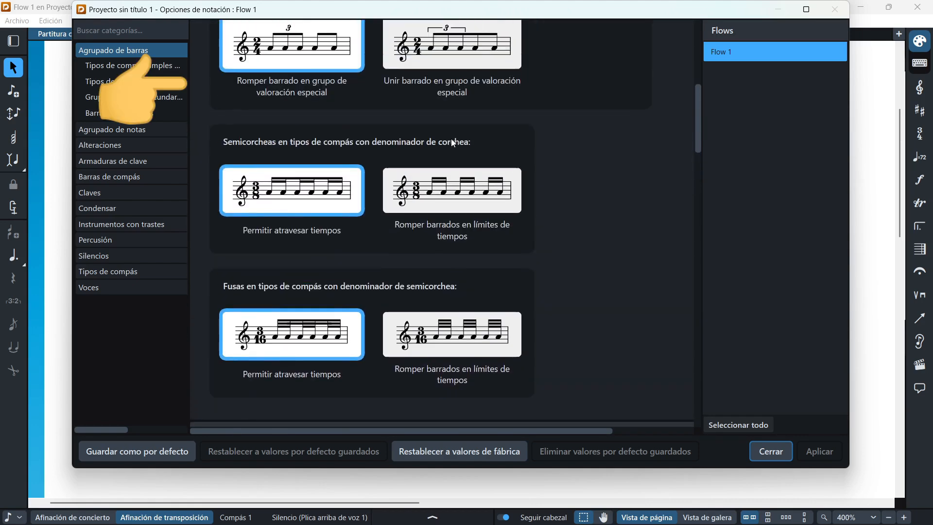
scroll(451, 138, up, 2)
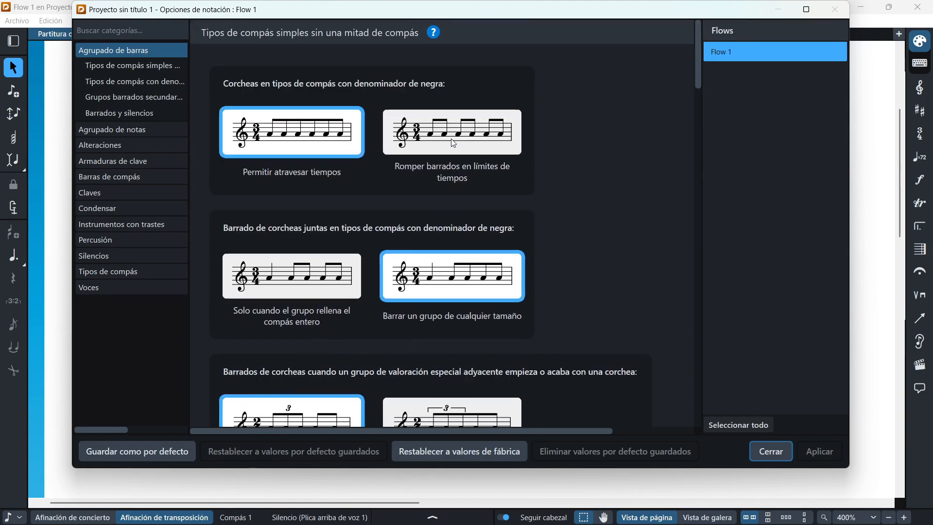
click(768, 452)
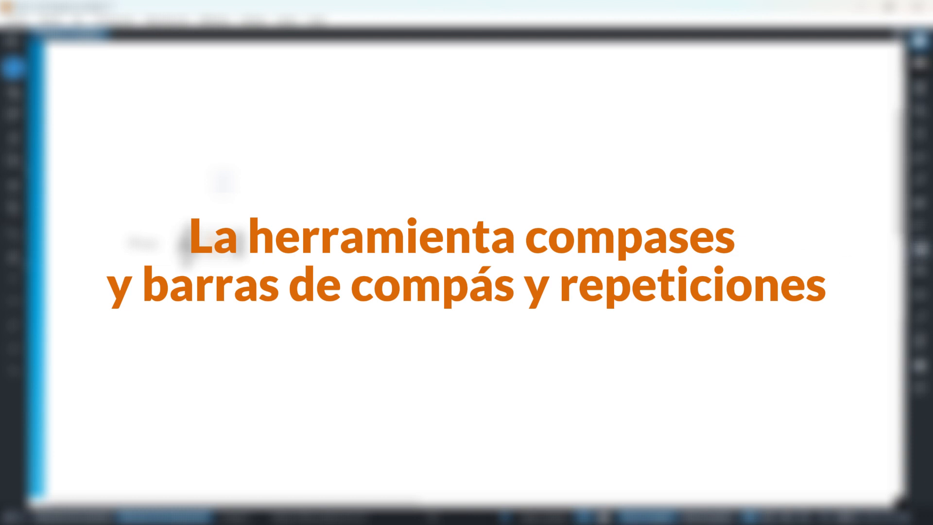
Step: Show the bar and barline tools and enclose bars 3–5 of the flute staff in start and end repeat barlines
click(921, 248)
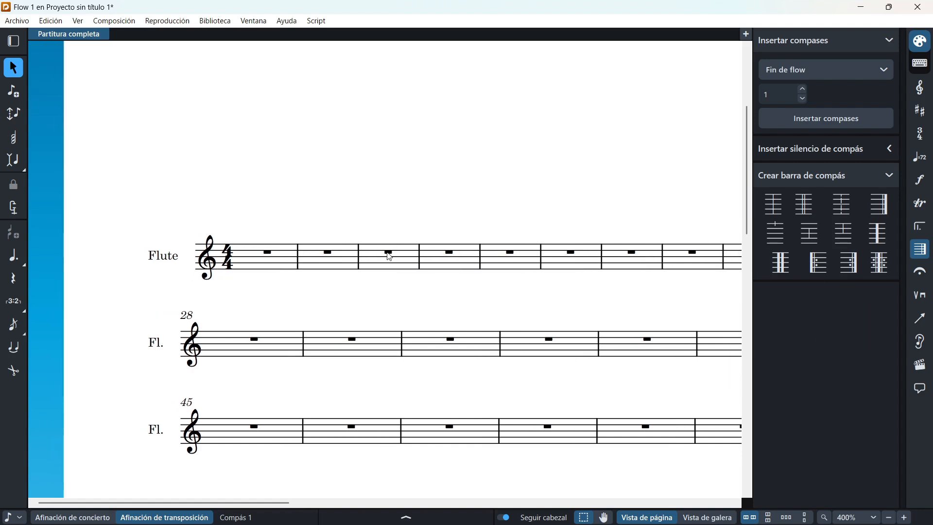
click(388, 252)
shift+click(514, 259)
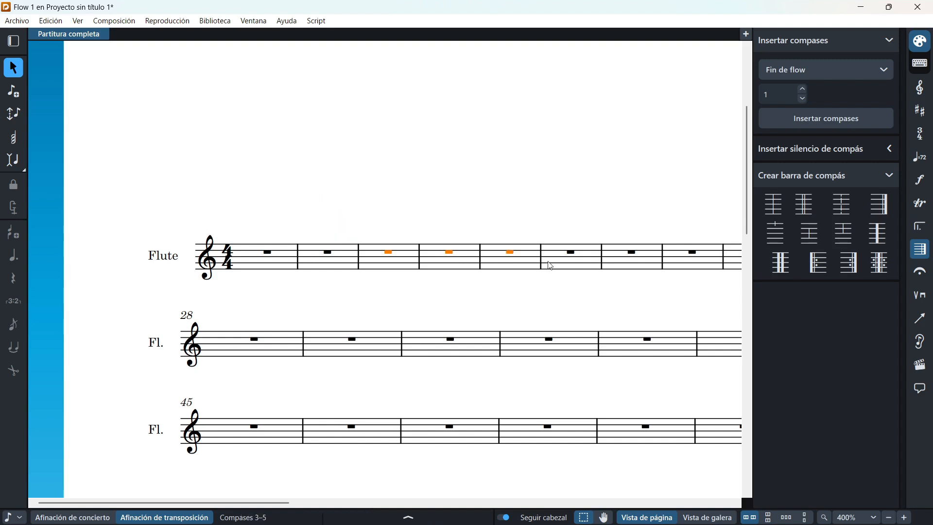
click(816, 269)
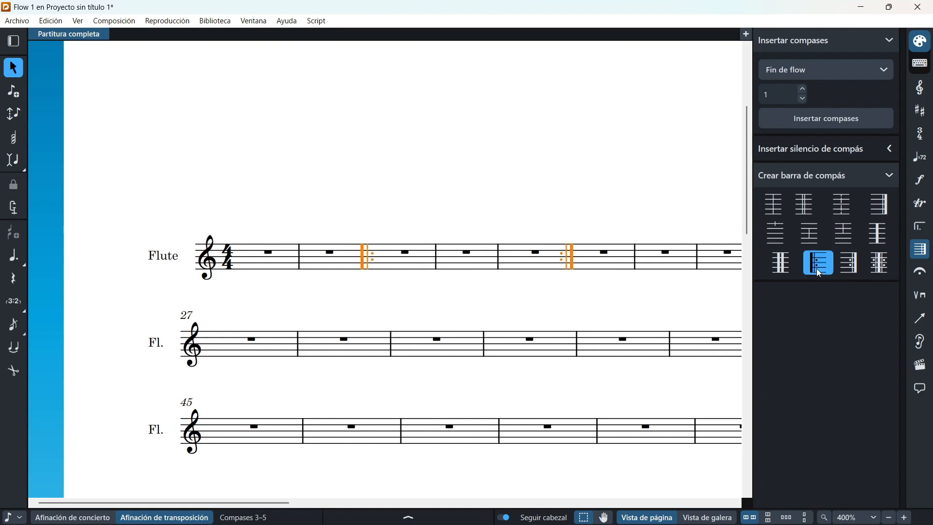
Step: Enclose bars 28–30 in the second system in start and end repeat barlines
click(345, 339)
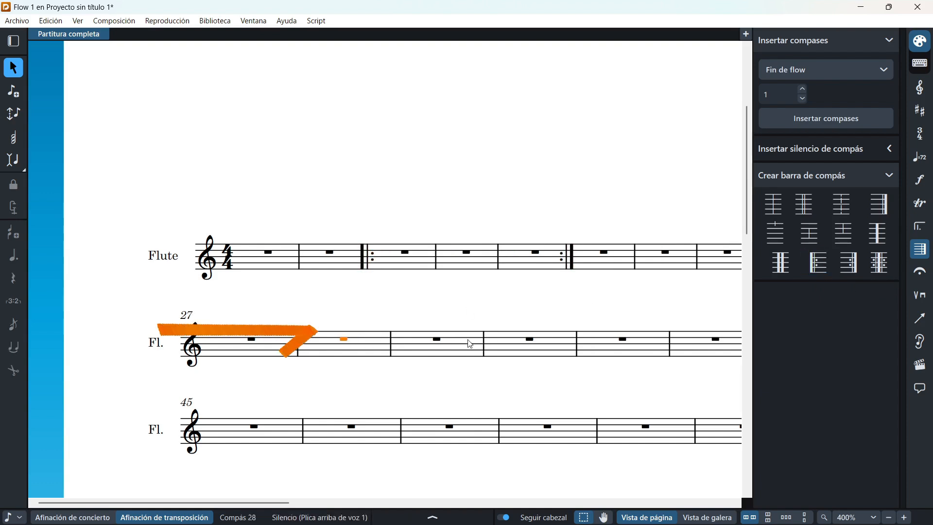
shift+click(530, 344)
click(811, 270)
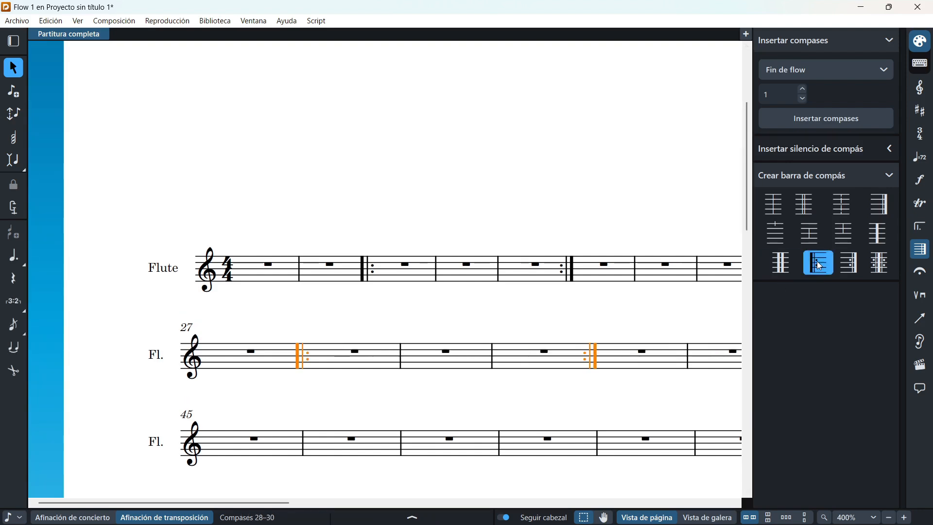
Step: Select the rest in bar 46 of the third system and create a single barline there with the barlines popover
scroll(508, 280, down, 1)
scroll(510, 279, down, 2)
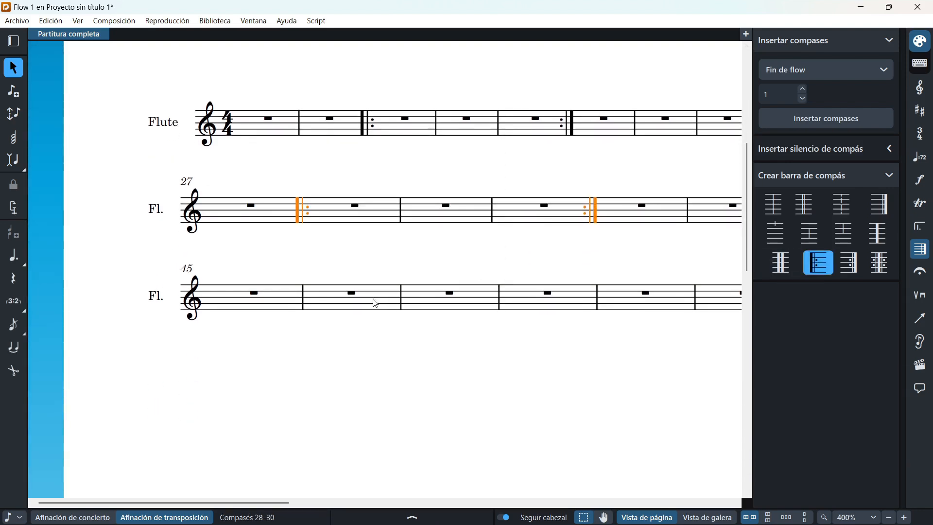
click(352, 294)
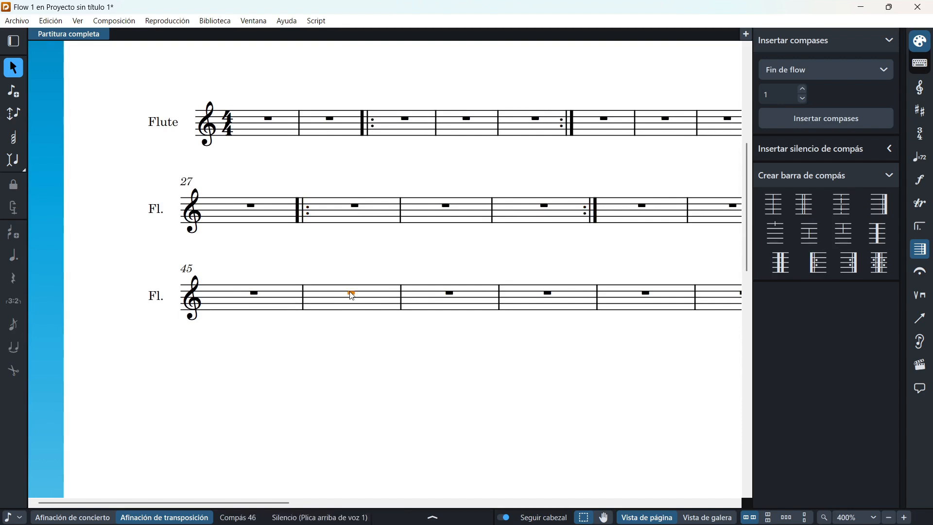
key(shift+b)
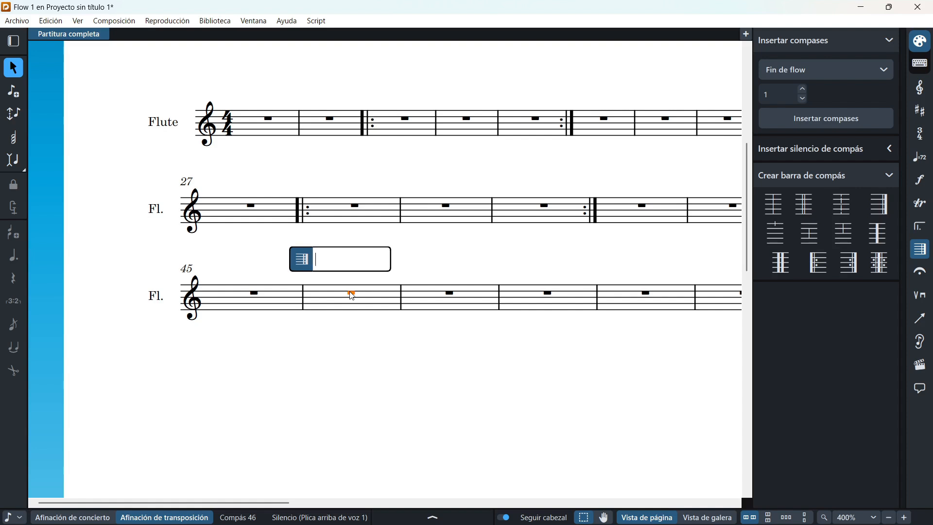
text(single)
key(Return)
Step: Create a double barline at the start of bar 47 with the barlines popover
click(449, 294)
key(shift+b)
text(double)
key(Return)
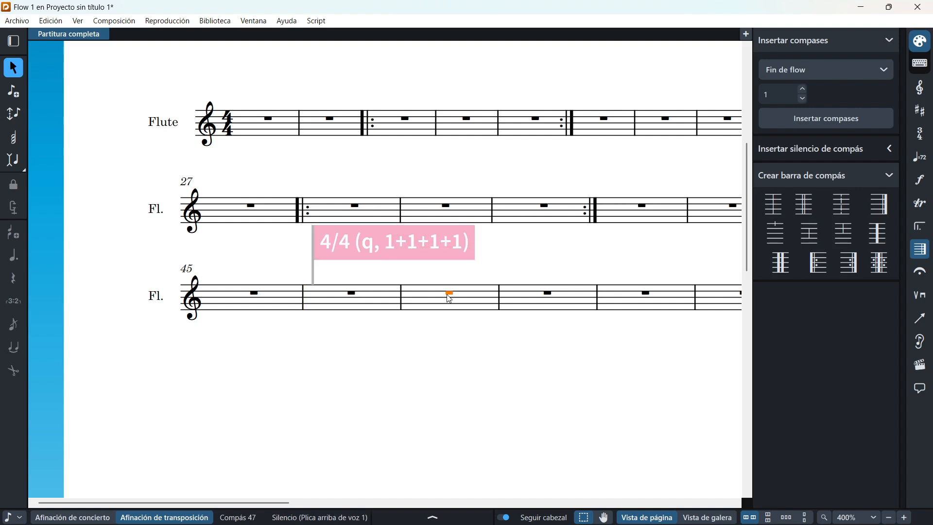
Step: Create a final barline at the start of bar 48 by entering "fin" in the barlines popover
click(556, 297)
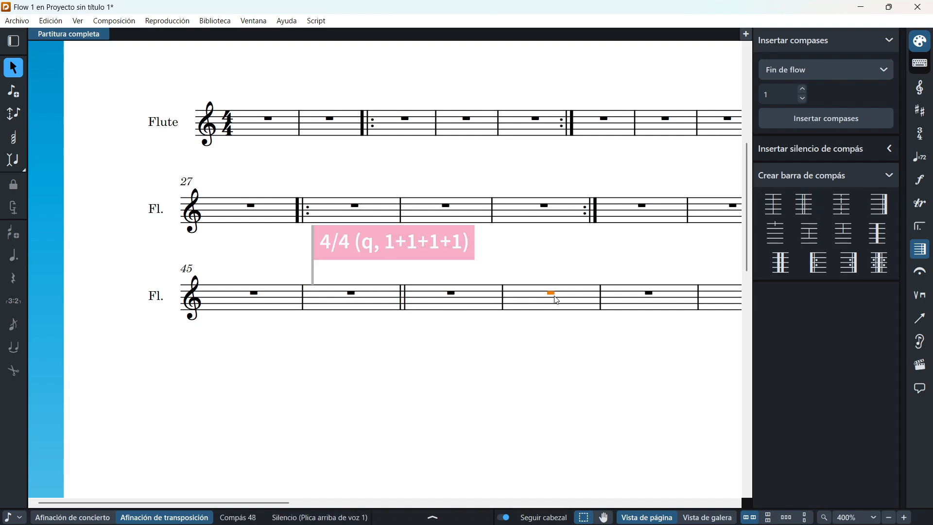
key(shift+b)
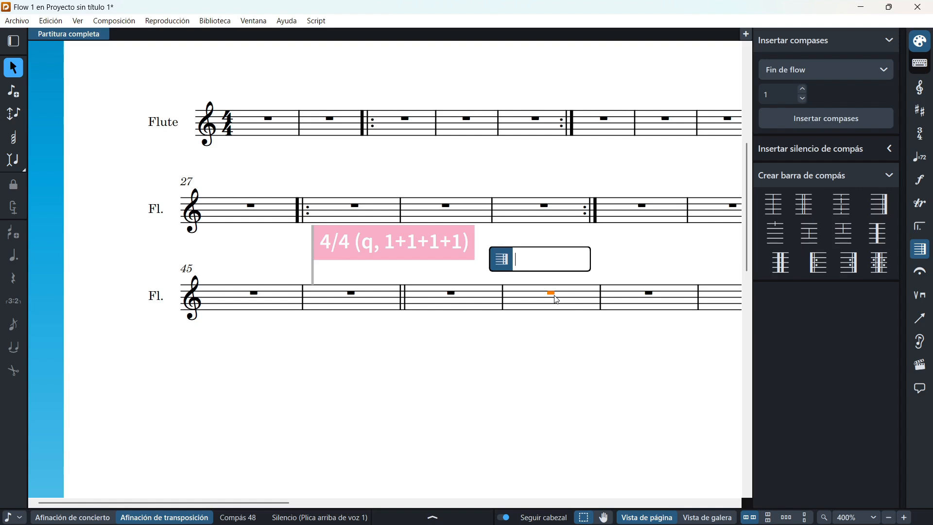
text(fin)
key(Return)
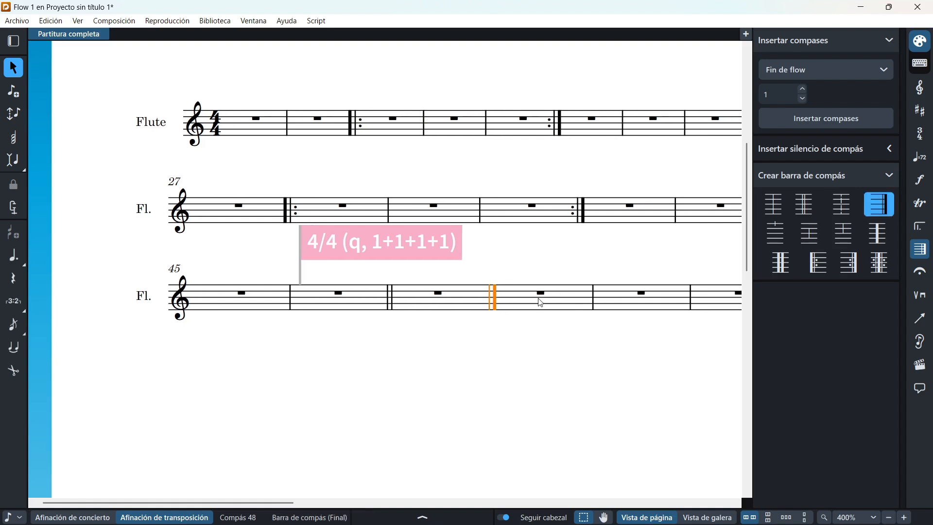
Step: Create a dashed barline at the start of bar 49 with the barlines popover
click(507, 297)
key(shift+b)
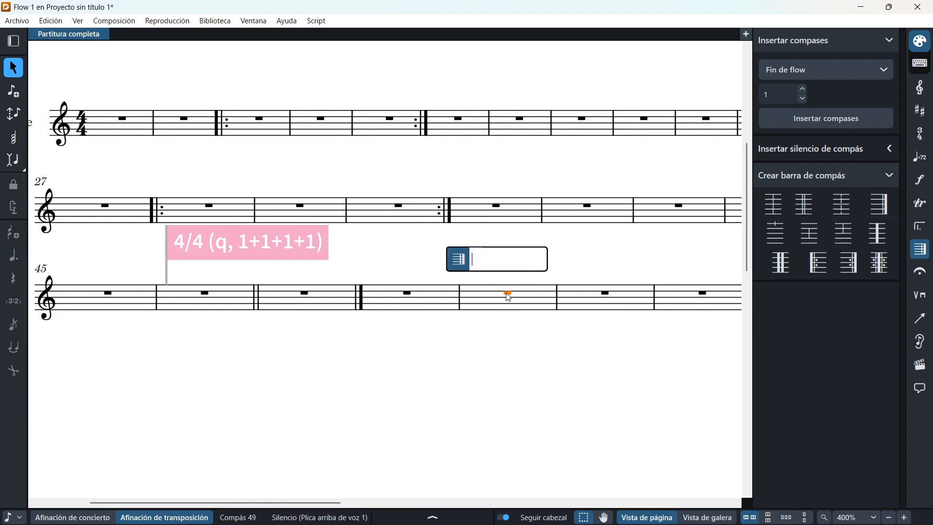
key(Return)
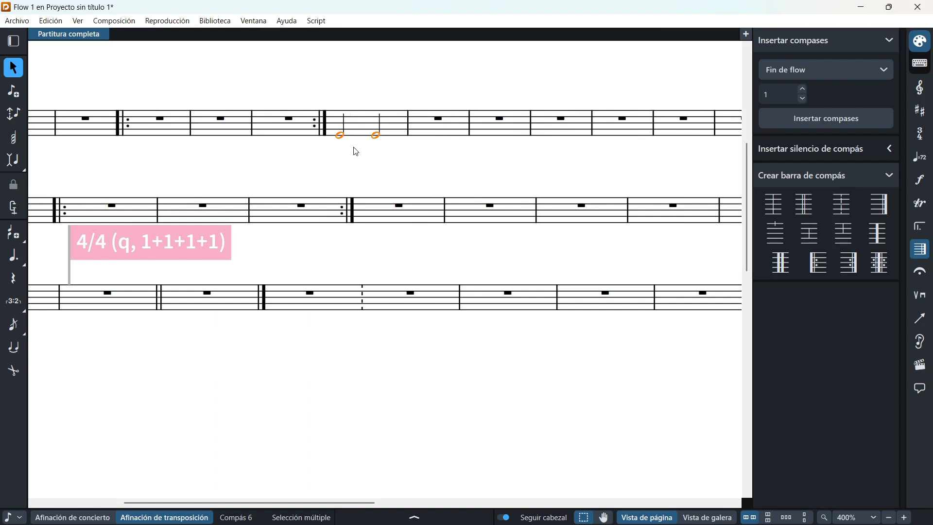
Step: Turn the two selected half notes in bar 6 into a single whole note
key(7)
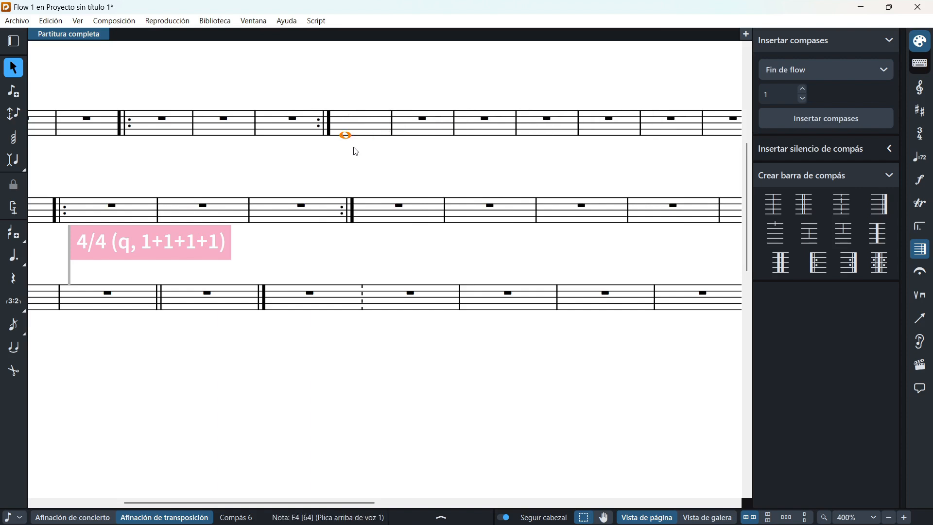
Step: Shorten the whole note in bar 6 to an eighth note, and select the four chords in bar 2 of the lower staff
key(6)
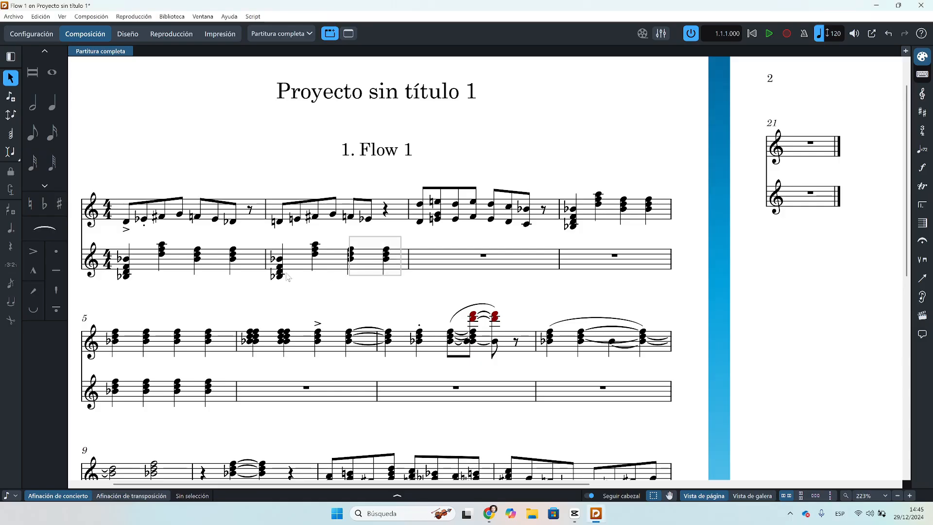
drag(288, 277, 266, 291)
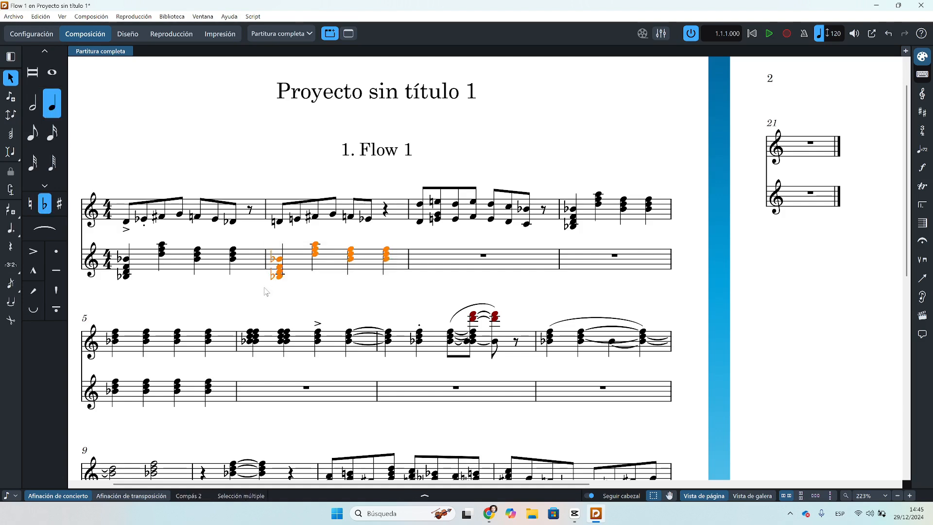
key(5)
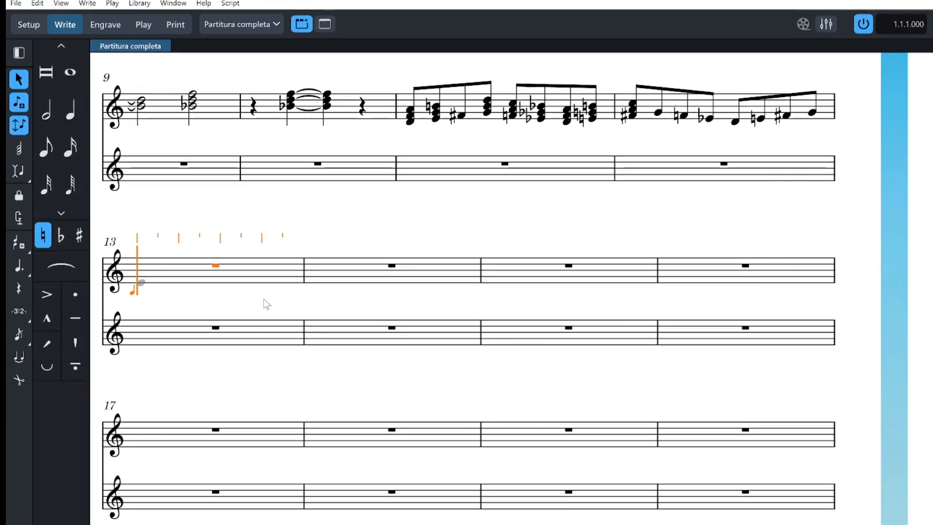
Step: Enter the sixteenth notes E, F, G, A, B, C, D, E, F, E in bar 13 of the upper staff
key(e)
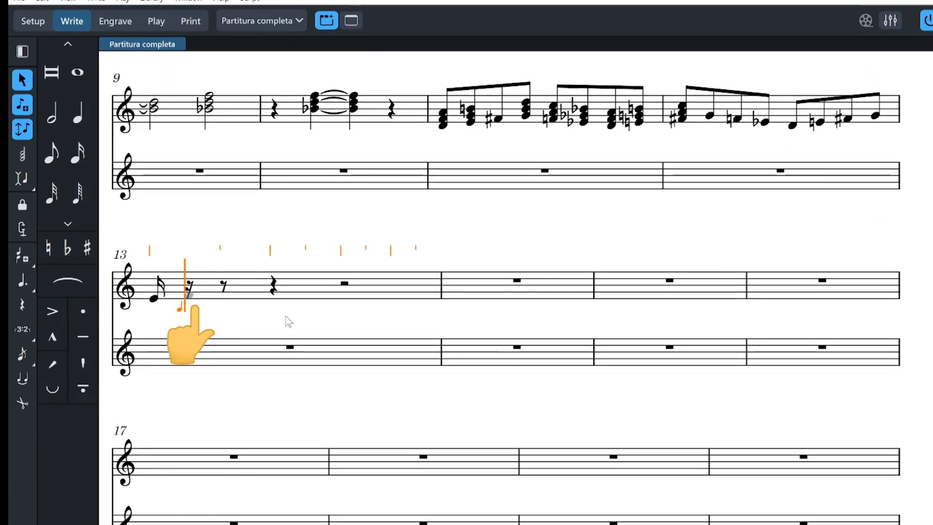
key(f)
key(g)
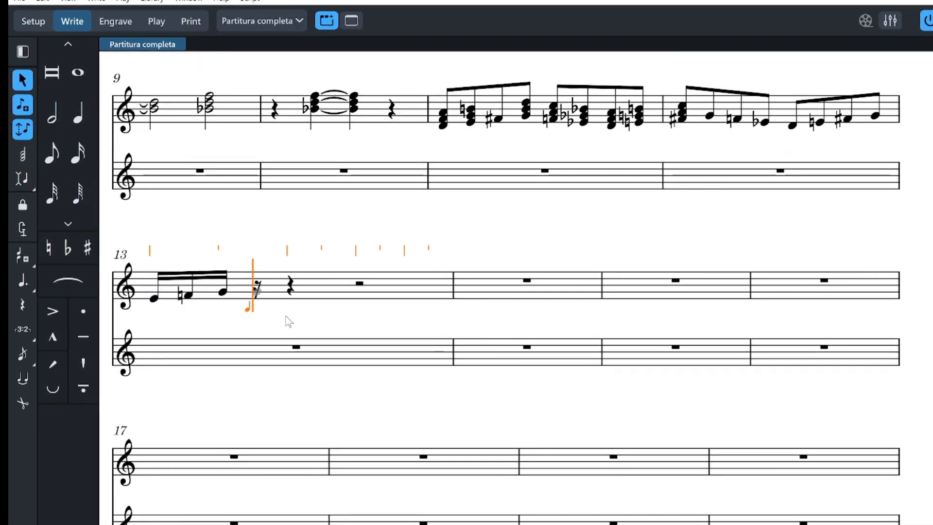
key(a)
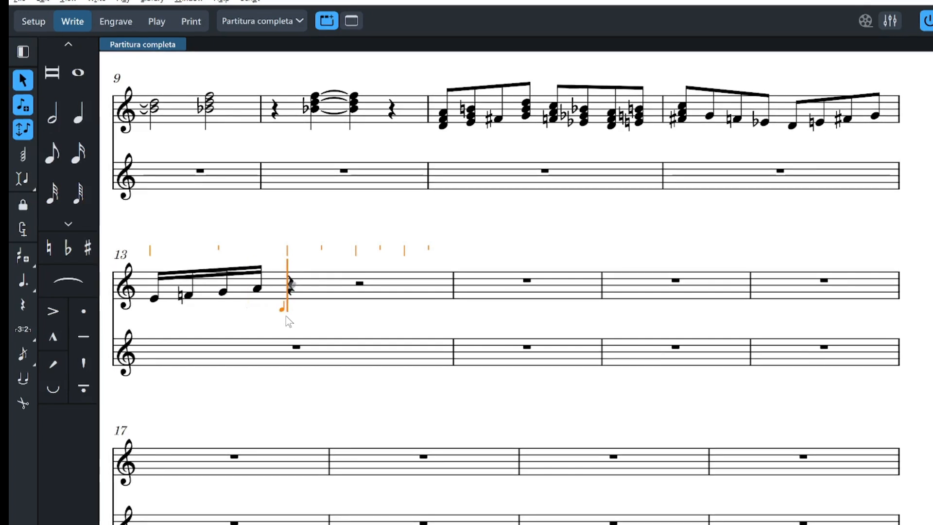
key(b)
key(c)
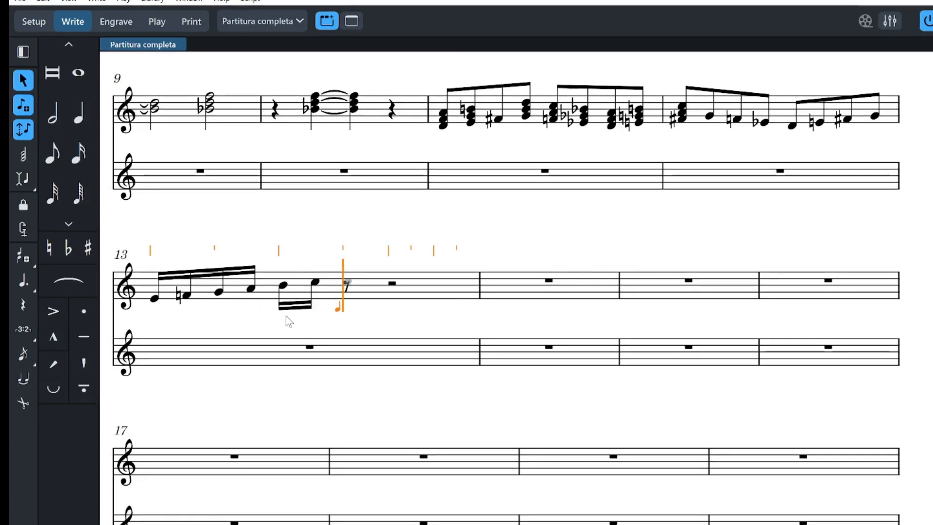
key(d)
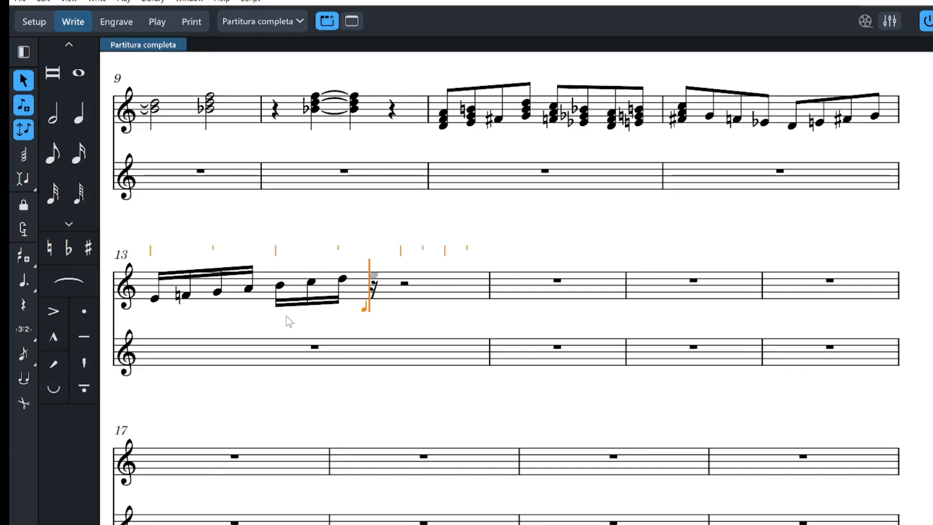
key(e)
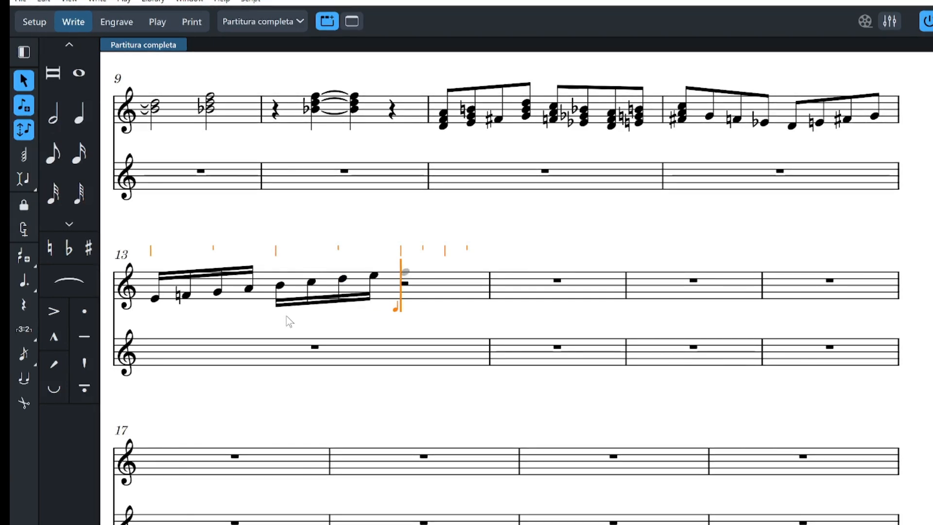
key(f)
key(e)
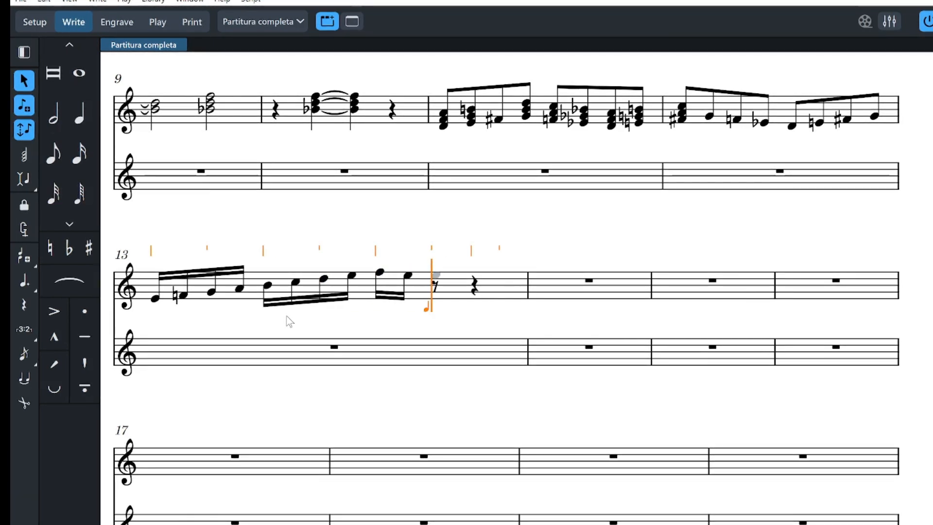
key(Down)
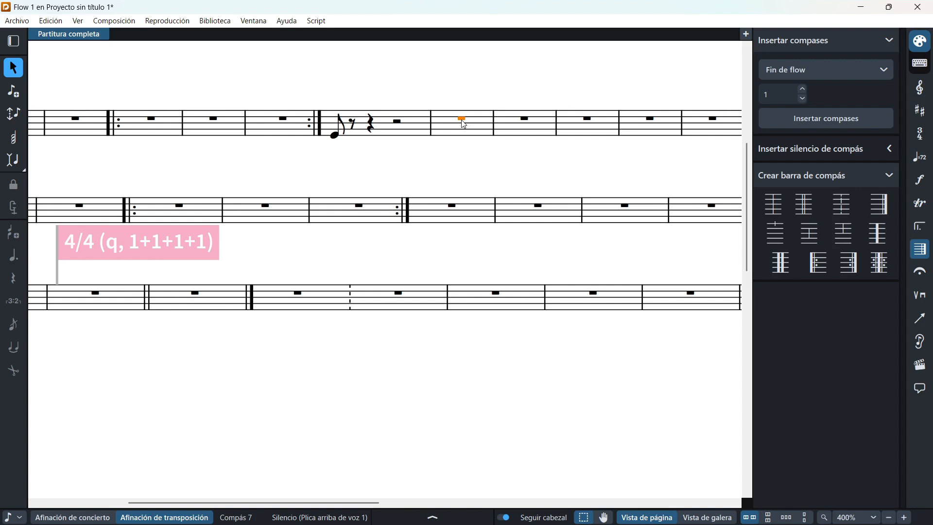
Step: Start note input at the rest in bar 7, switching the caret's shadow note off and back on
key(shift+n)
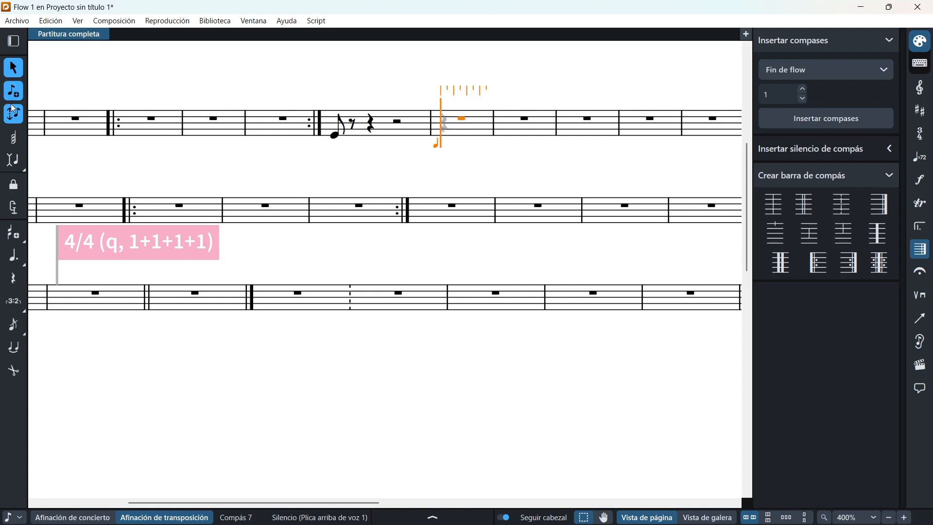
click(17, 124)
click(16, 123)
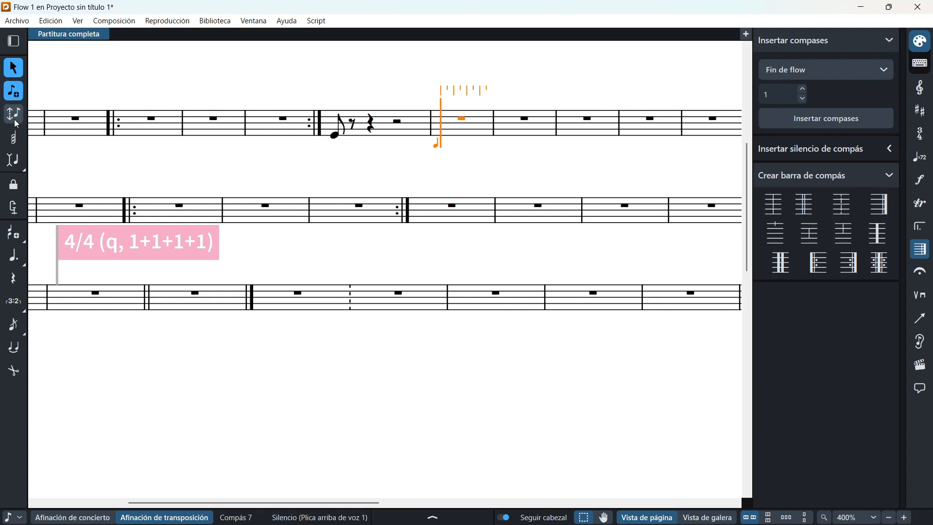
click(17, 123)
scroll(454, 144, down, 1)
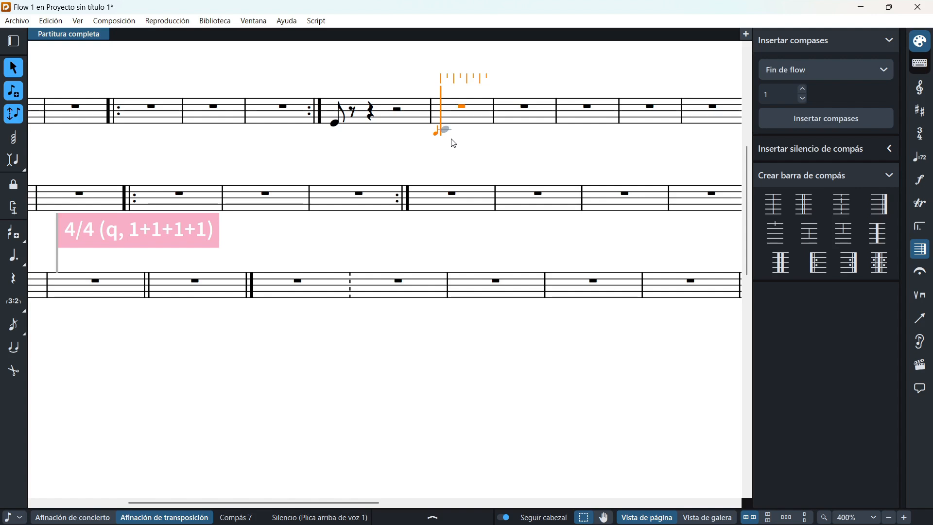
Step: Fill bar 7 with the eighth notes C, D, E, F, G, A, B, C and add an eighth-note D at the start of bar 8
key(c)
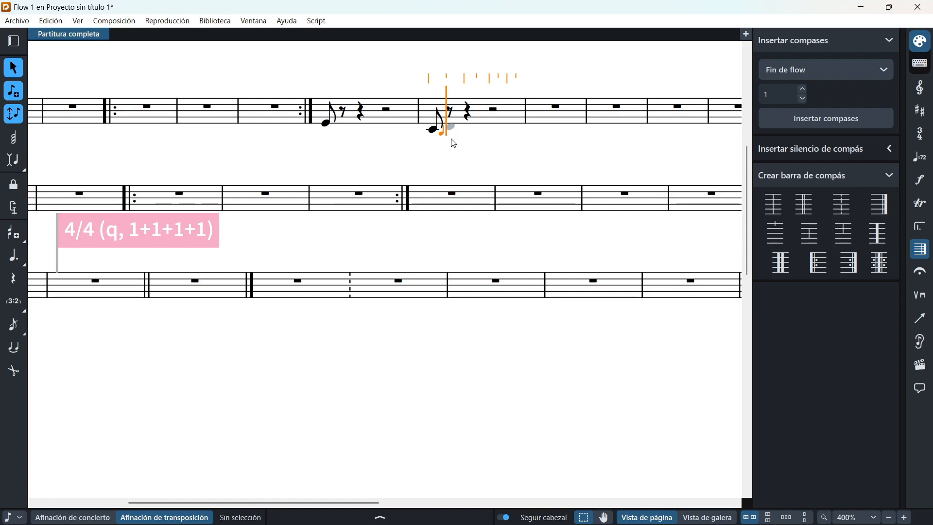
key(d)
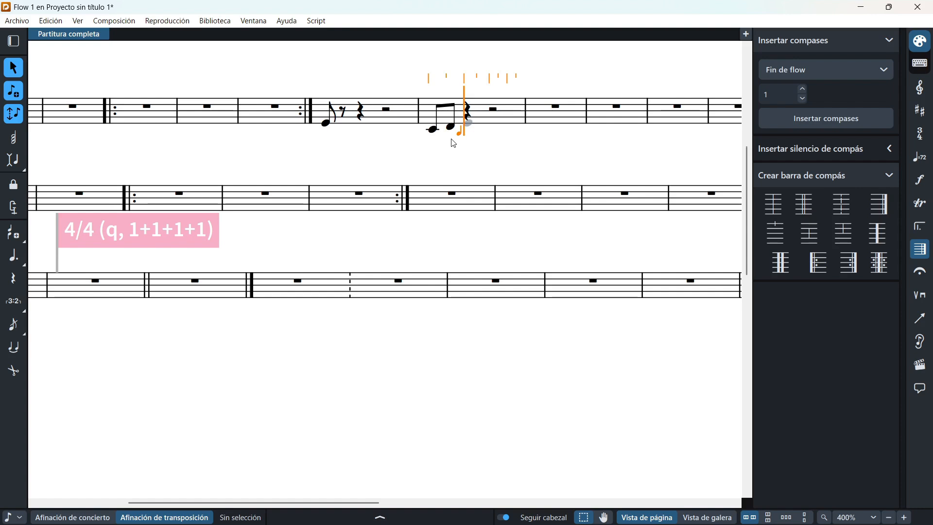
key(e)
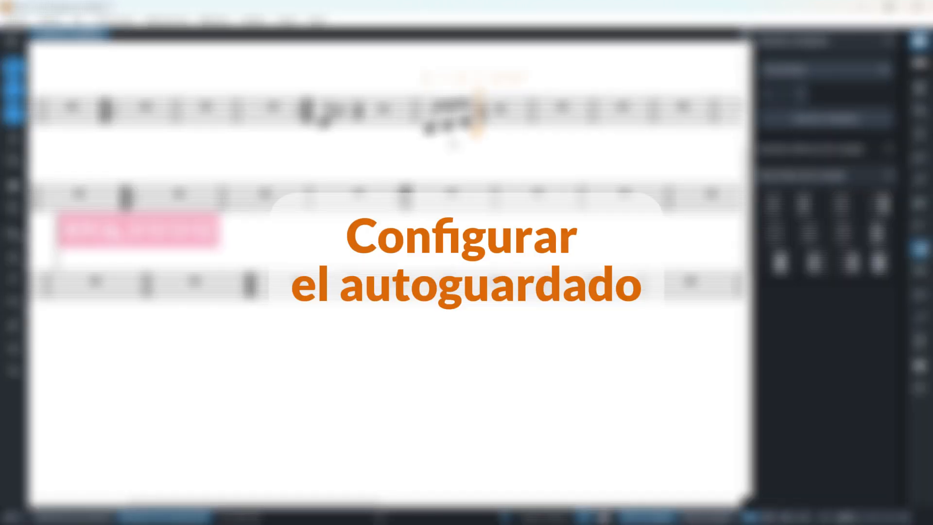
key(g)
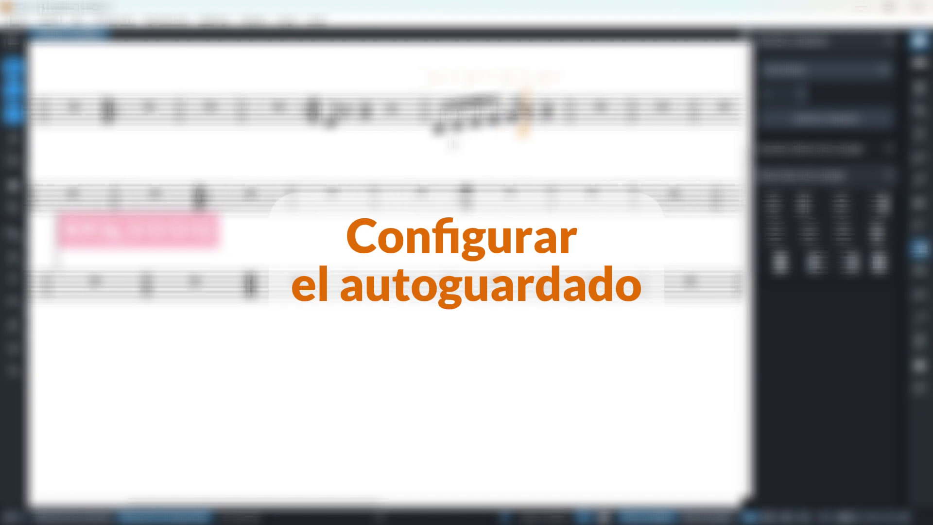
key(a)
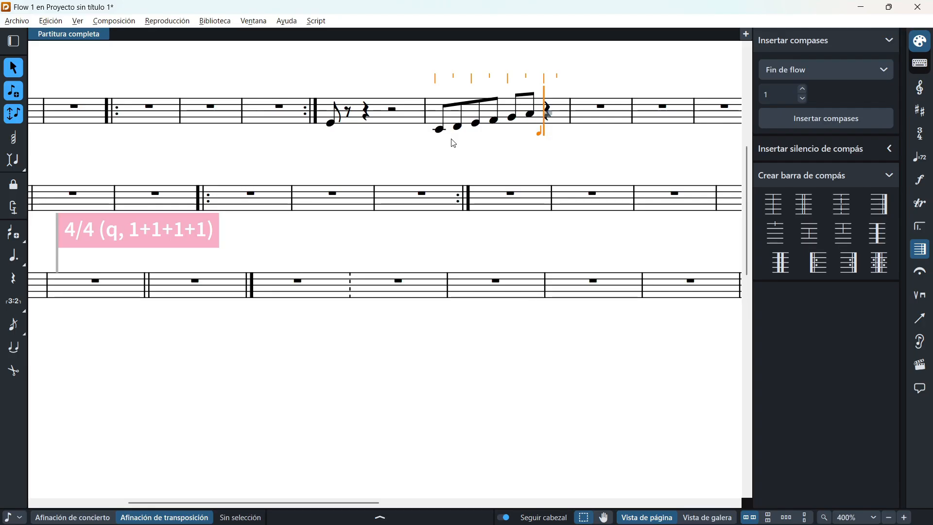
key(b)
key(c)
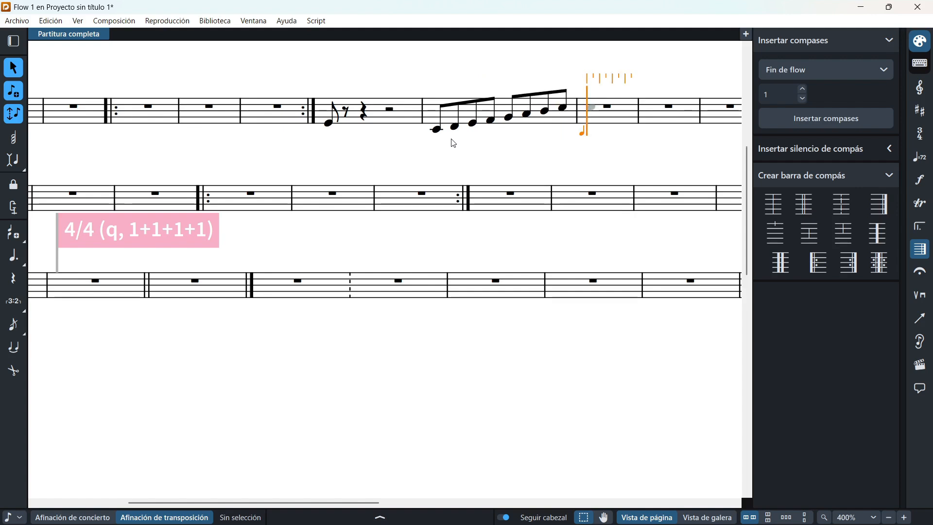
key(d)
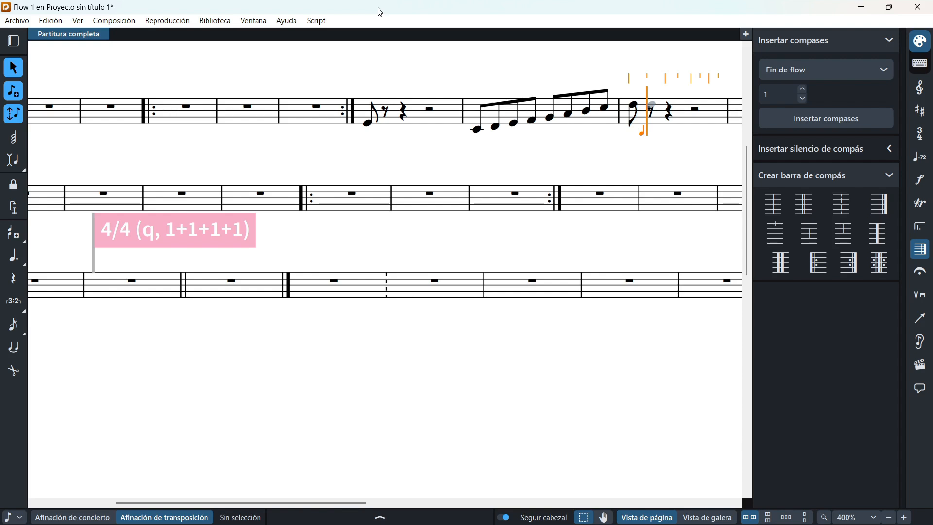
Step: Open the preferences and show the General category
scroll(384, 110, right, 3)
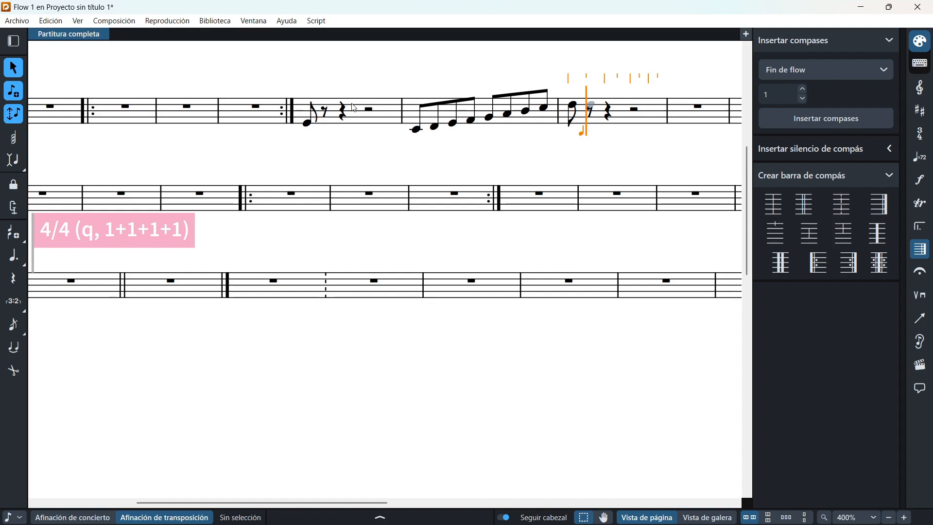
scroll(354, 108, right, 1)
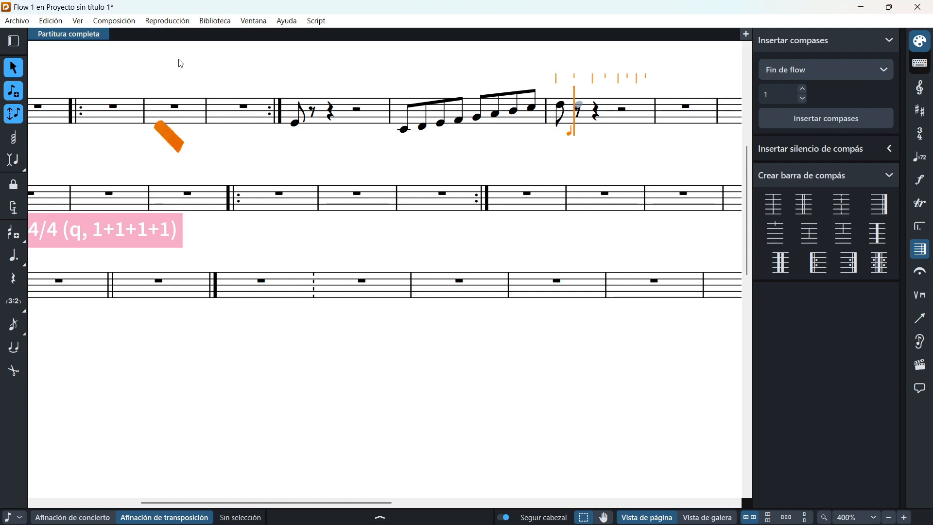
click(51, 22)
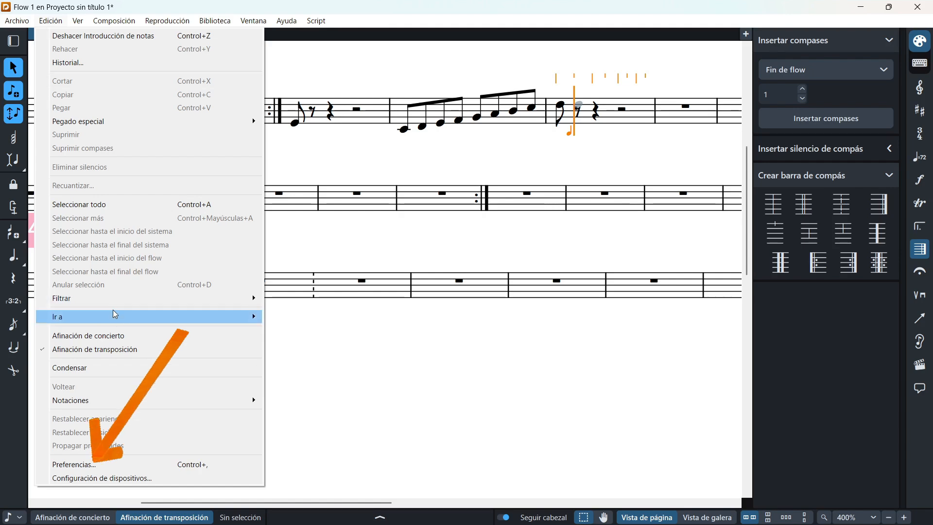
click(102, 466)
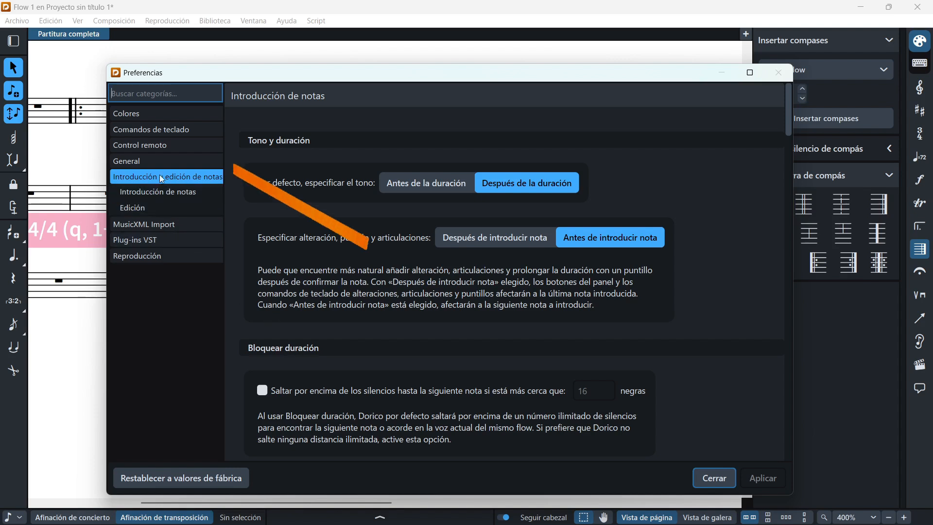
click(140, 162)
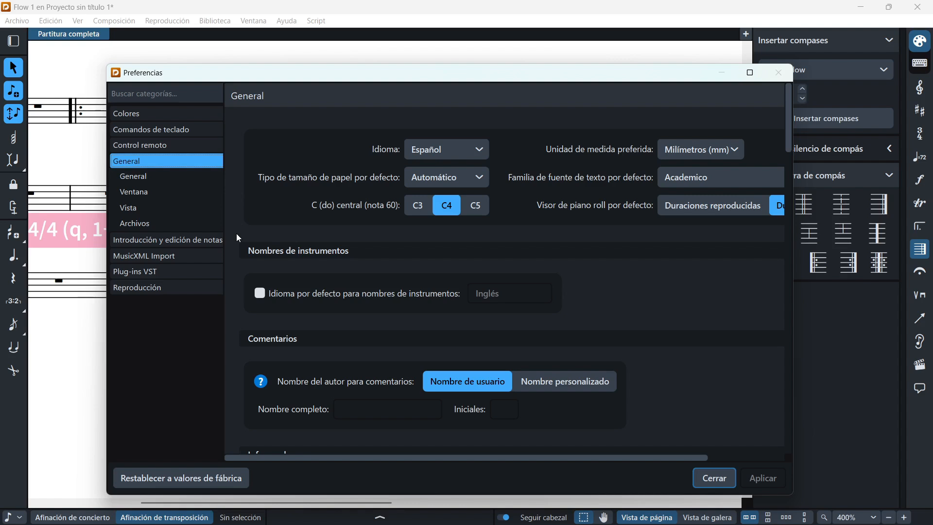
Step: Examine the autosave interval and project backup options in the Archivos section, and close the preferences
scroll(236, 233, down, 3)
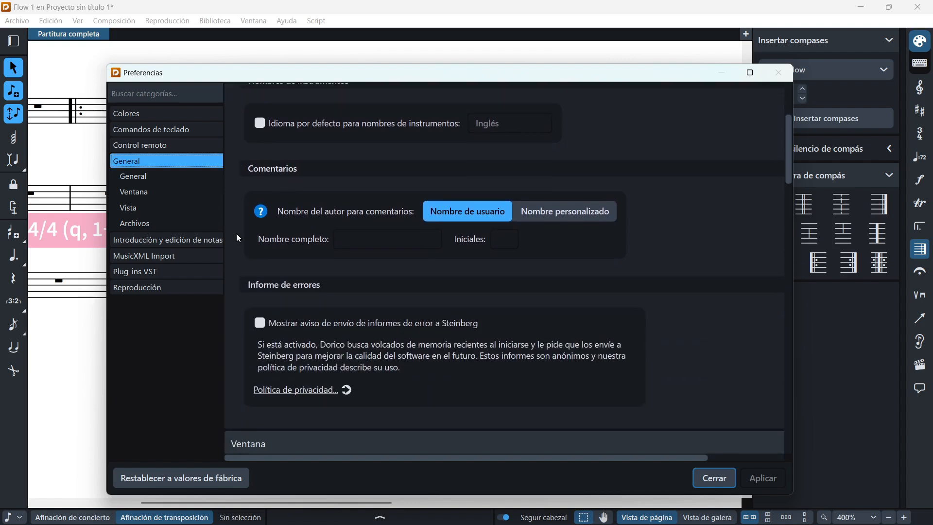
scroll(236, 233, down, 1)
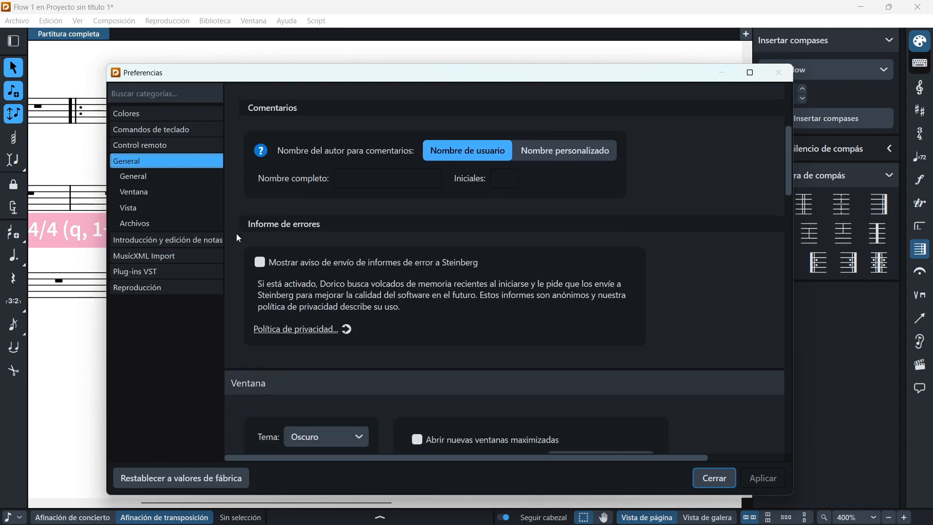
scroll(236, 233, down, 6)
scroll(236, 234, down, 5)
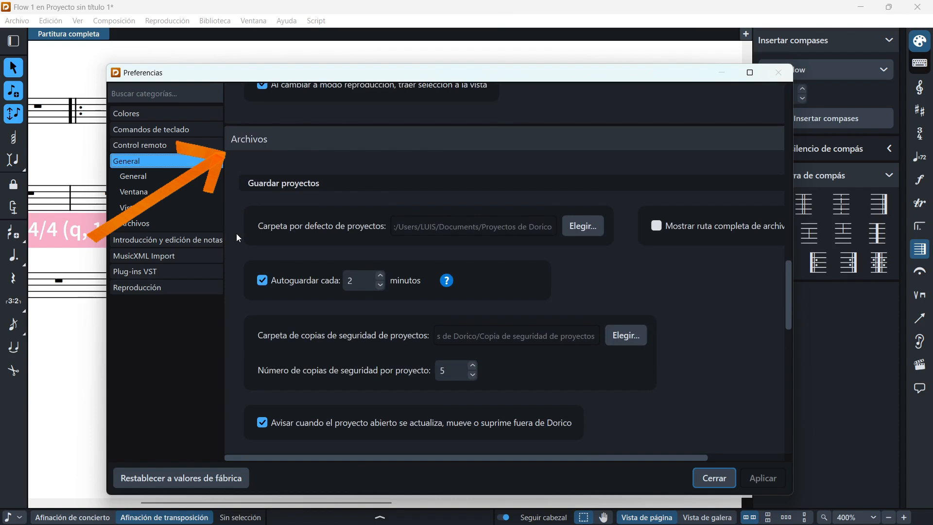
scroll(241, 273, down, 1)
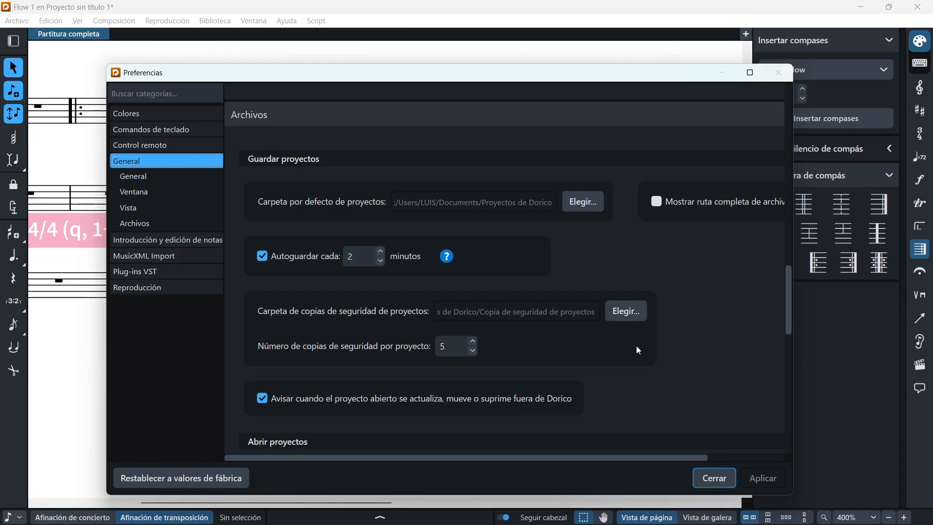
click(711, 481)
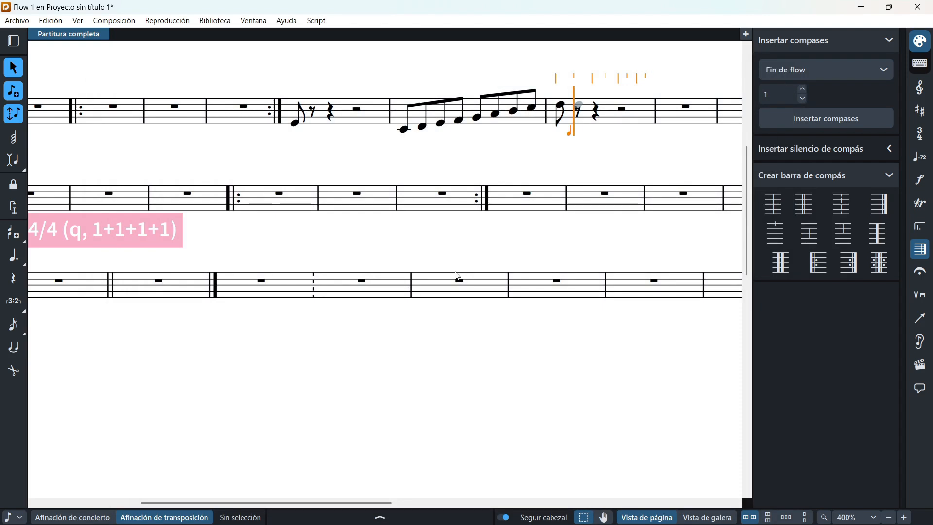
Step: Enter a quarter-note E and an eighth-note E after the D in bar 8
scroll(437, 275, right, 3)
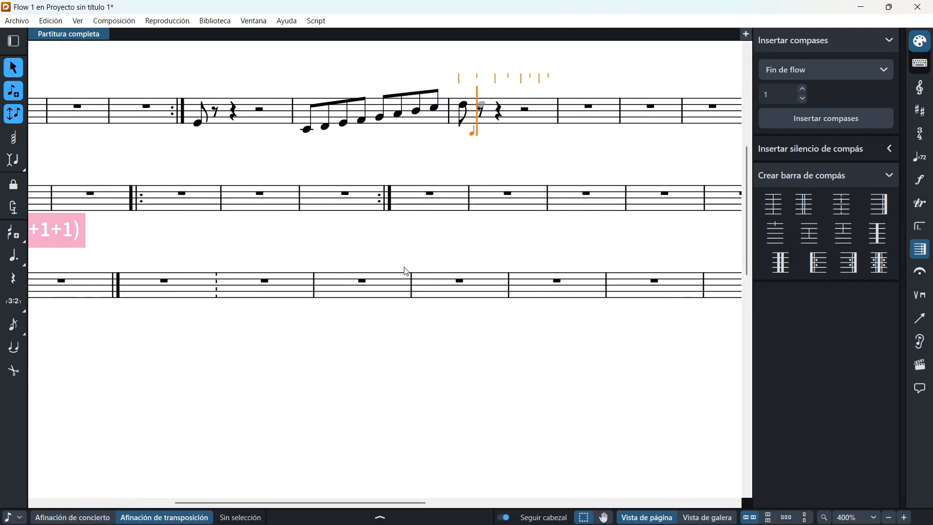
scroll(406, 271, right, 4)
scroll(407, 271, right, 2)
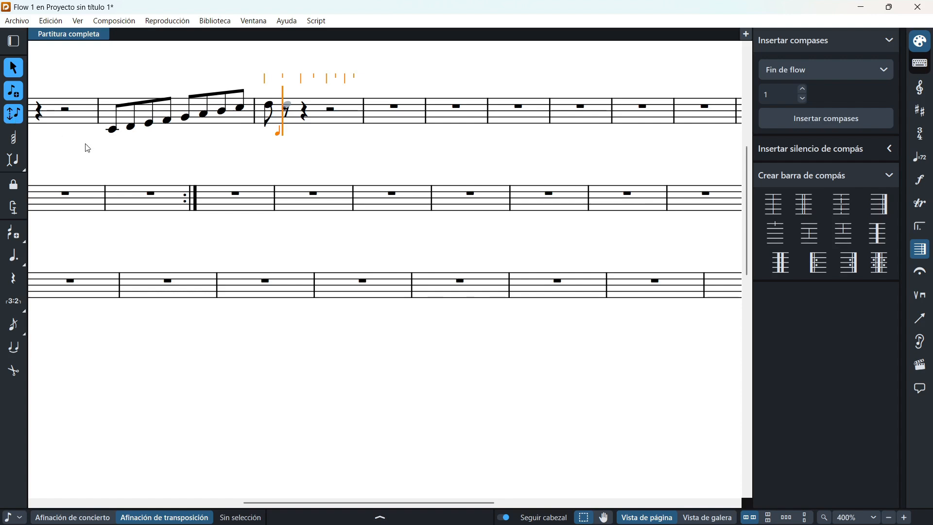
scroll(301, 209, right, 1)
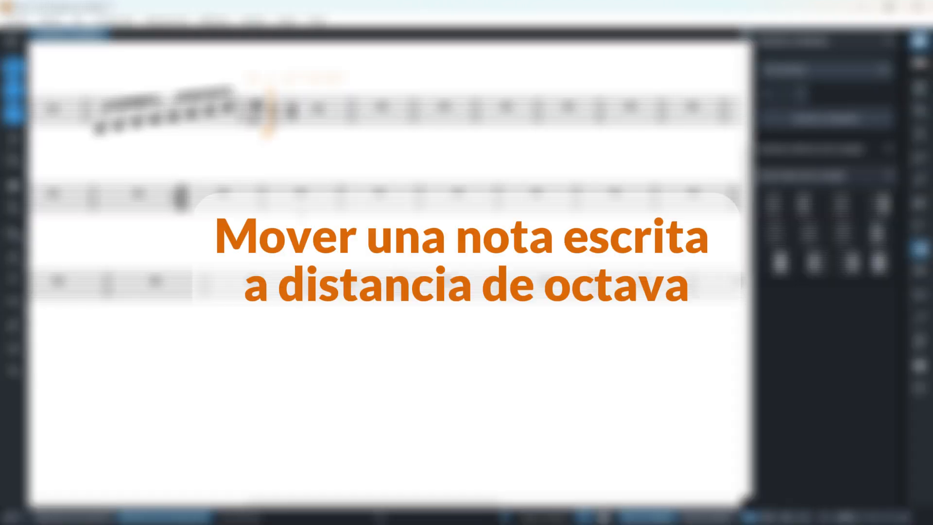
key(f)
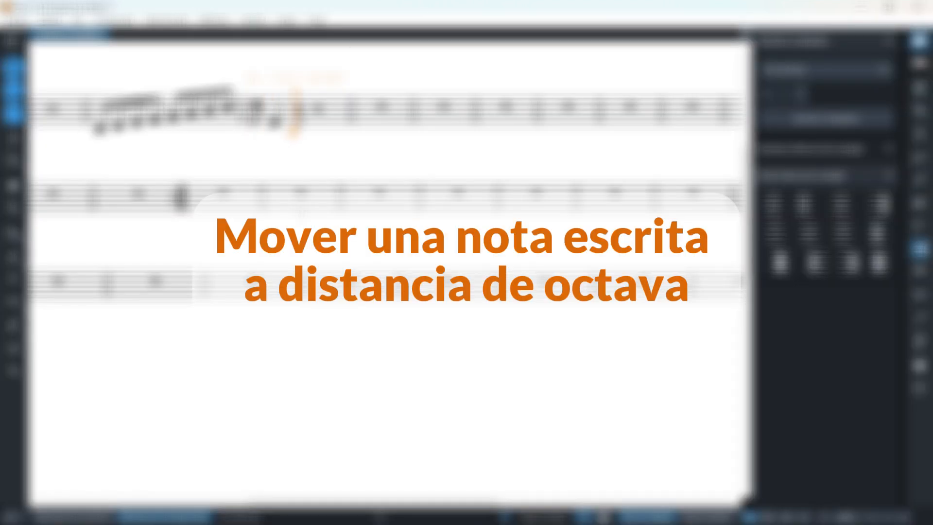
key(f)
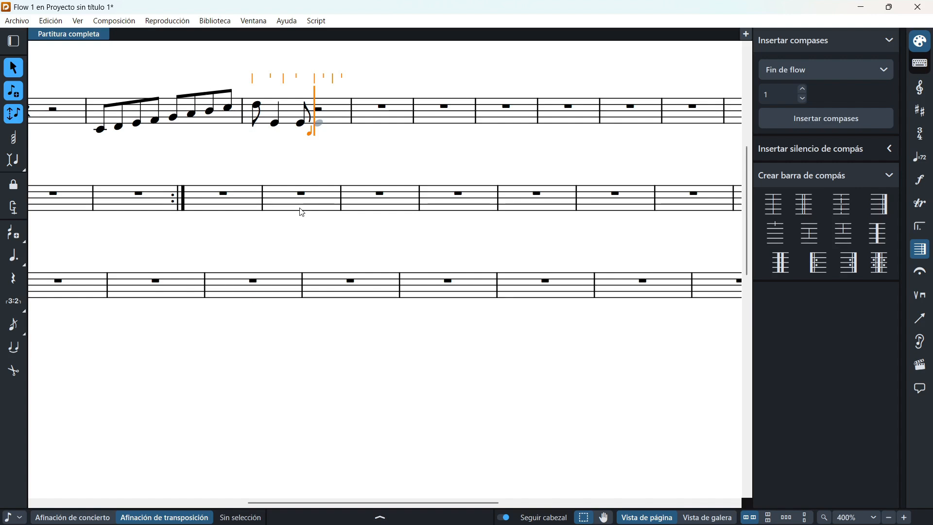
Step: Stop note input and transpose the last two E notes in bar 8 up one octave
key(Escape)
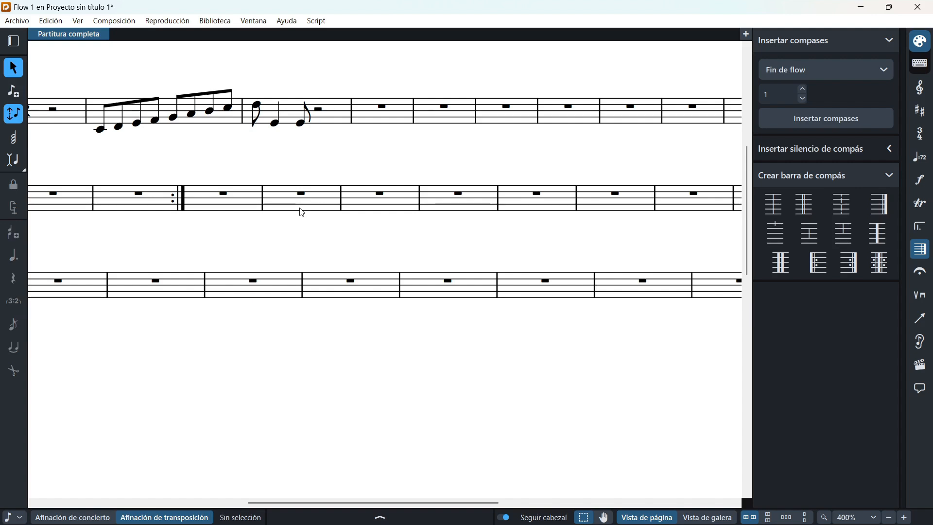
click(302, 123)
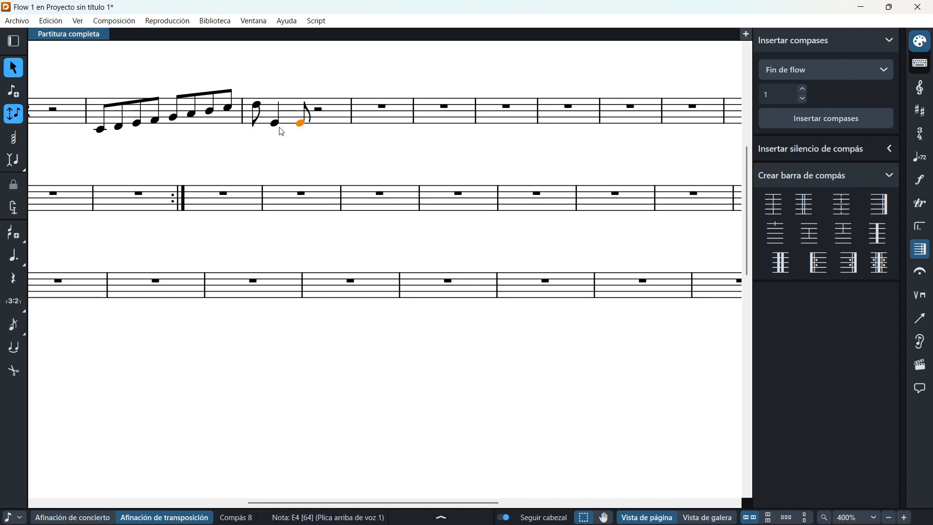
shift+click(276, 124)
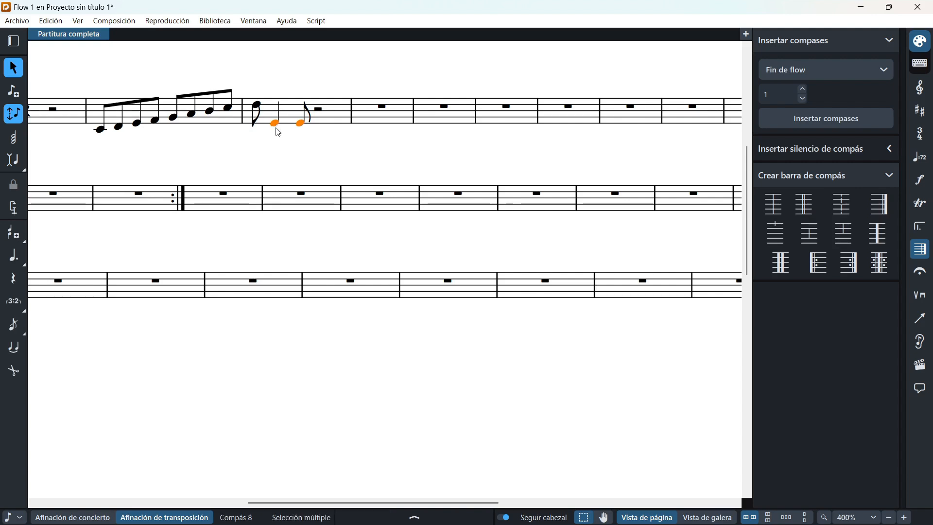
key(ctrl+alt+Up)
key(ctrl+alt+Up)
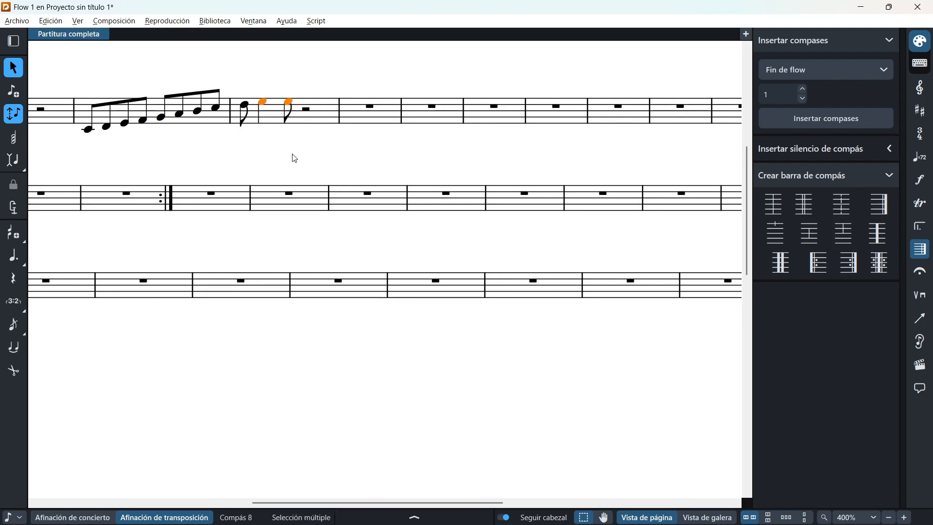
Step: Transpose the two selected notes down an octave, up again, and back down to E4
key(ctrl+alt+Down)
key(ctrl+alt+Down)
key(ctrl+alt+Down)
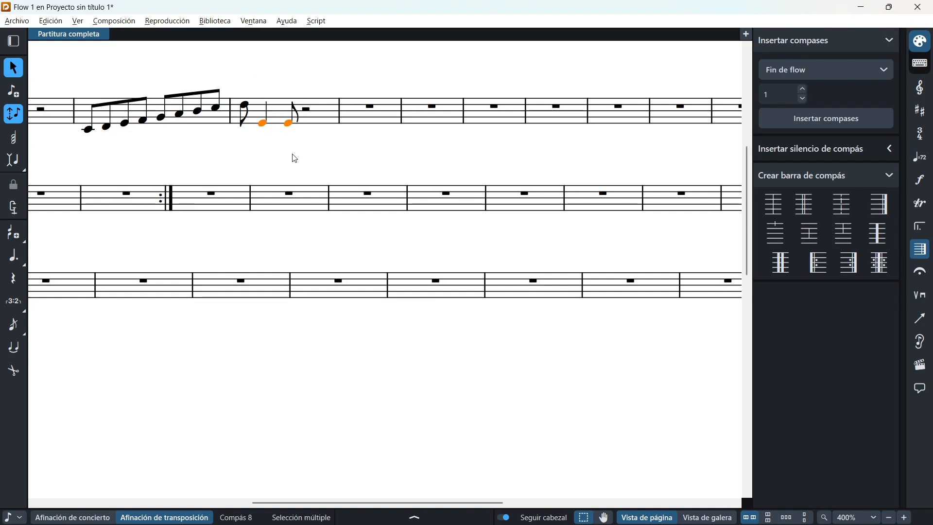
key(ctrl+alt+Up)
key(ctrl+alt+Up)
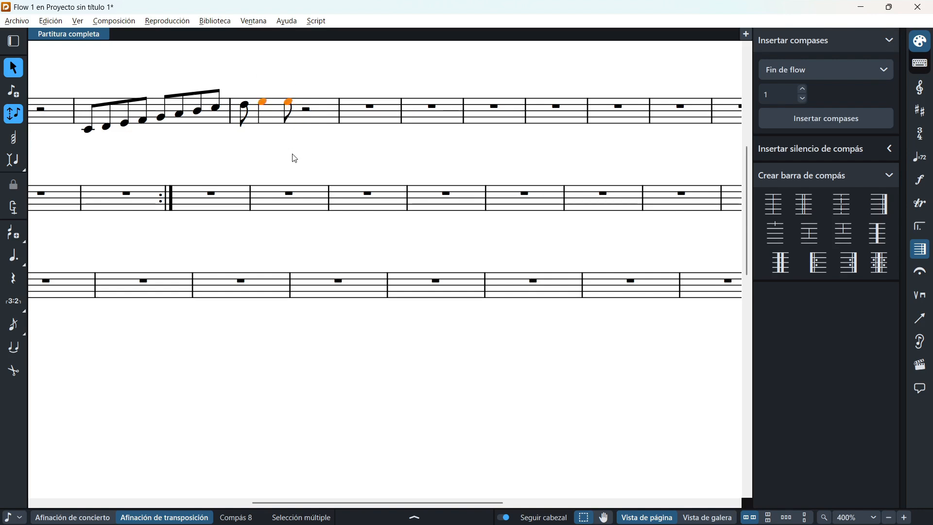
key(ctrl+alt+Down)
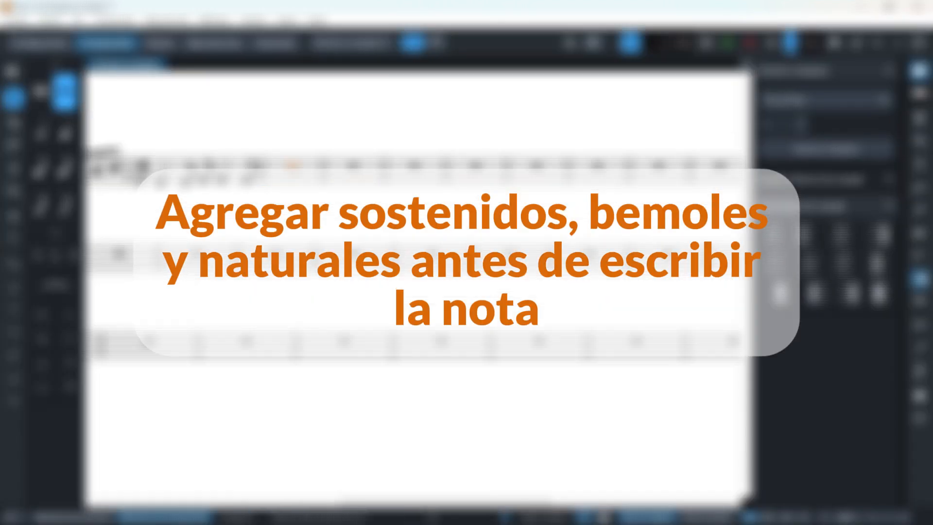
Step: Start quarter-note input in bar 9 and try the natural, flat and sharp accidentals, leaving sharp active
key(shift+n)
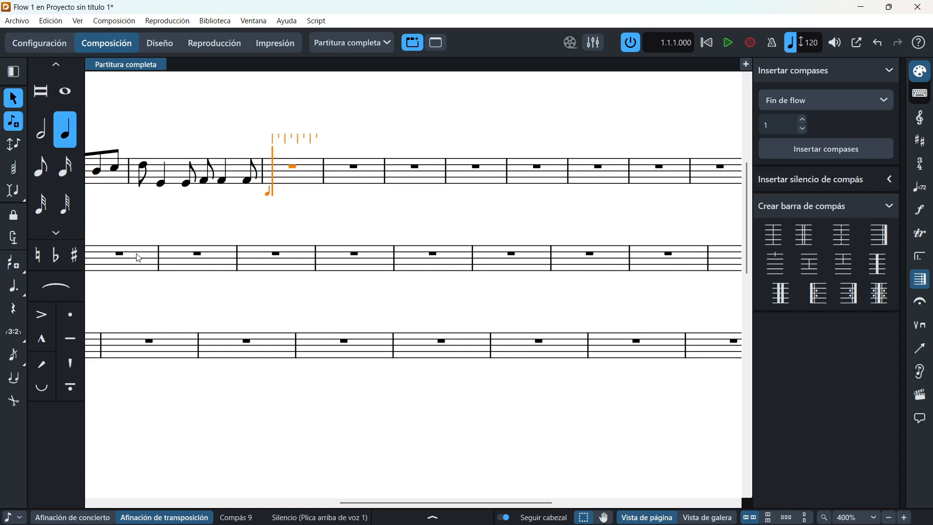
key(0)
key(minus)
key(equal)
key(minus)
key(0)
key(minus)
key(equal)
Step: Toggle the pitch-before-duration input mode on and back off
key(k)
key(k)
key(k)
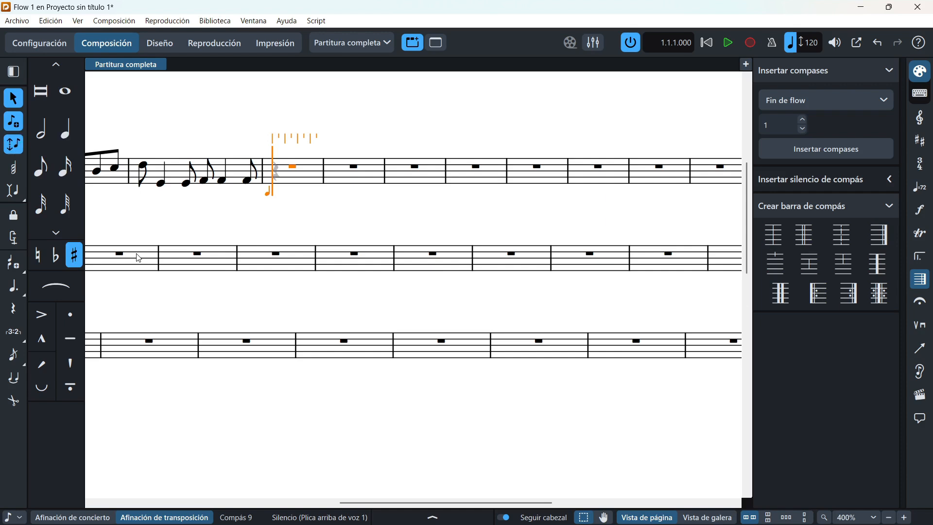
key(k)
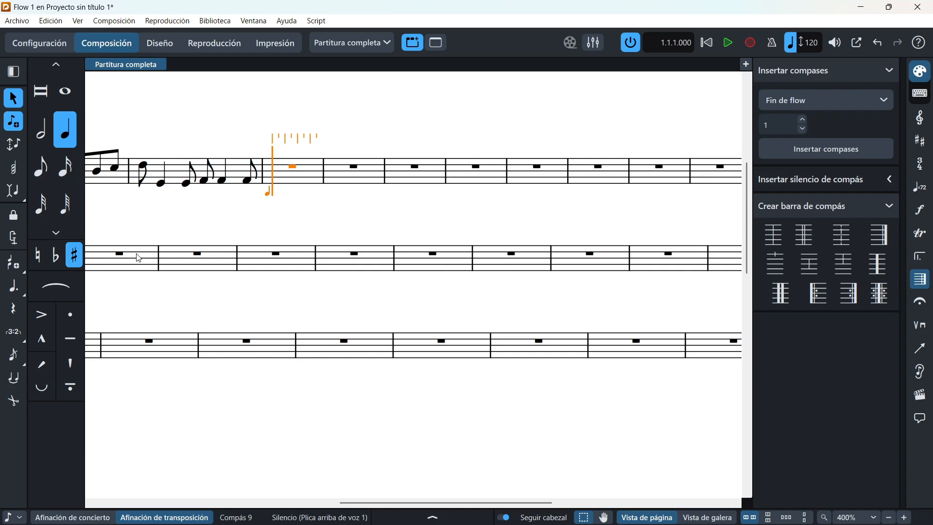
Step: Fill bar 9 with quarter notes F#4, G#4, A#4 and Bb4, setting each accidental before its note
key(f)
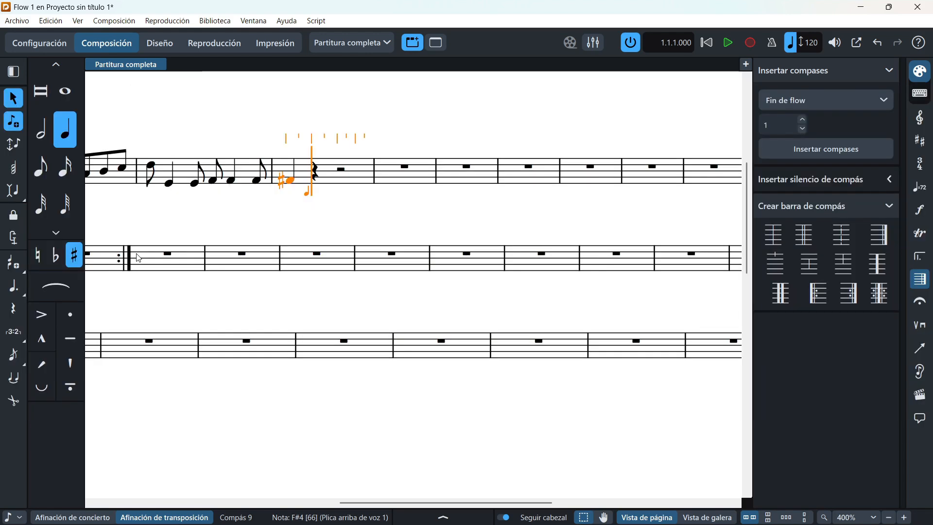
key(g)
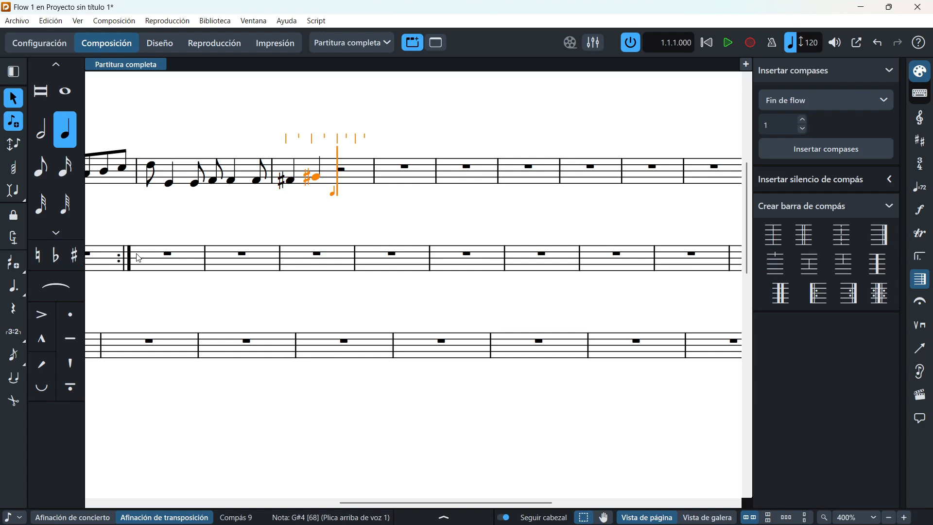
key(equal)
key(a)
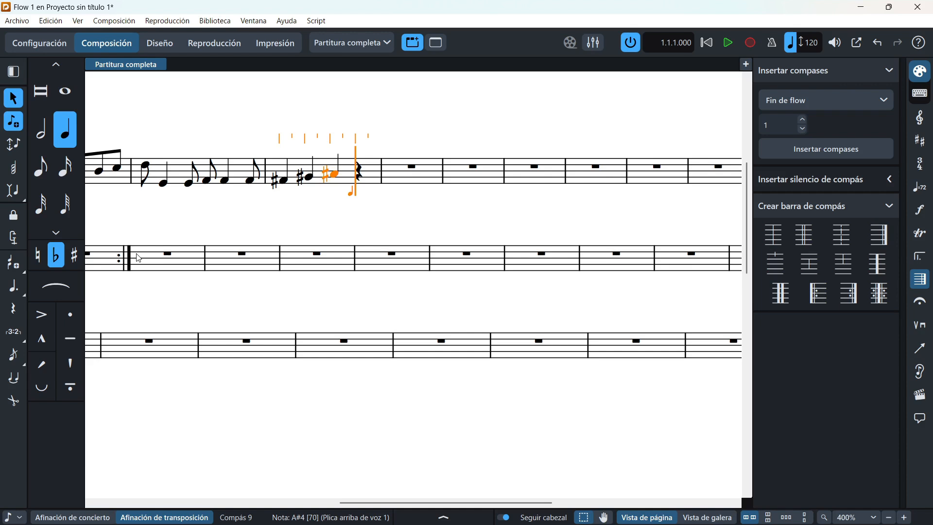
key(b)
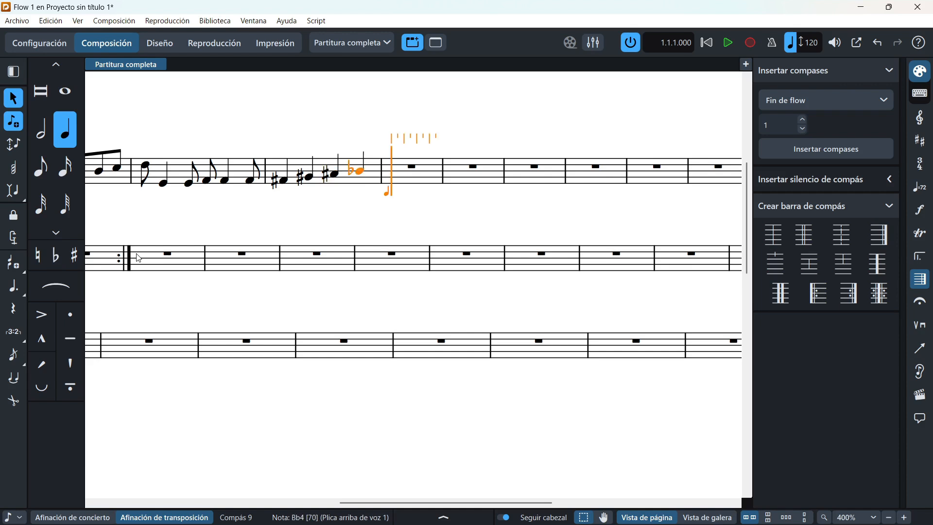
Step: Fill bar 10 with quarter notes Ab4, Gb4, G natural and G4, and leave note input
key(minus)
key(a)
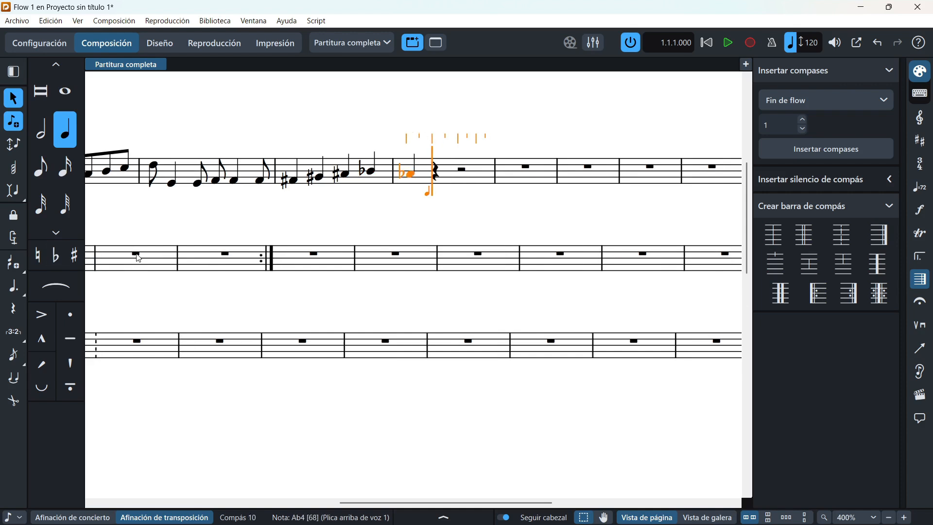
key(minus)
key(g)
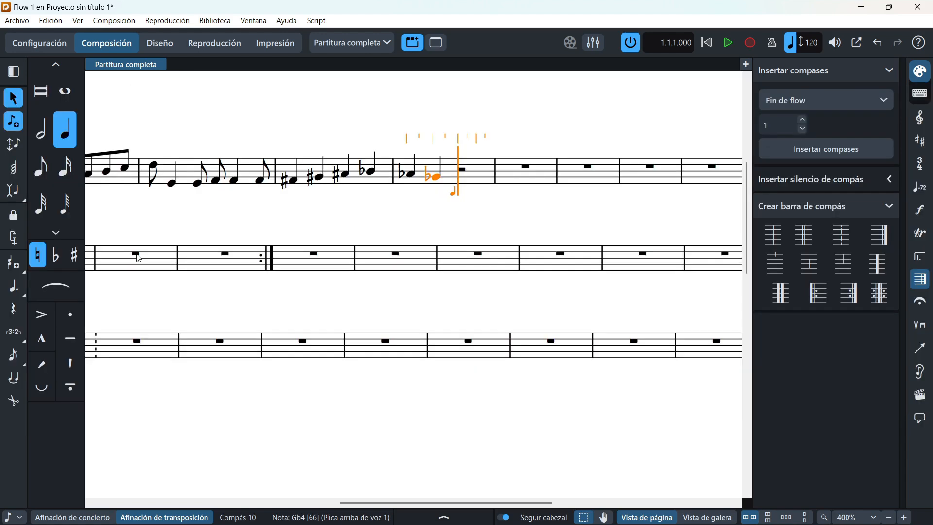
key(g)
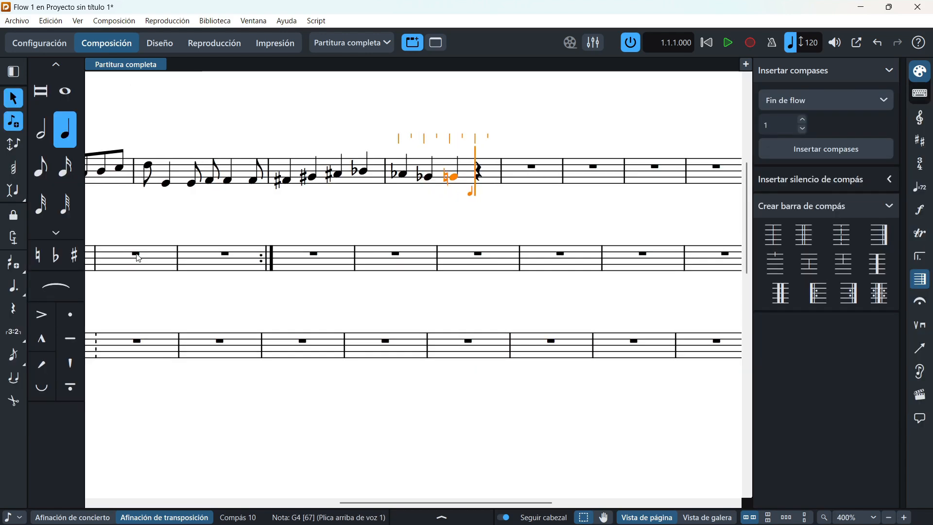
key(g)
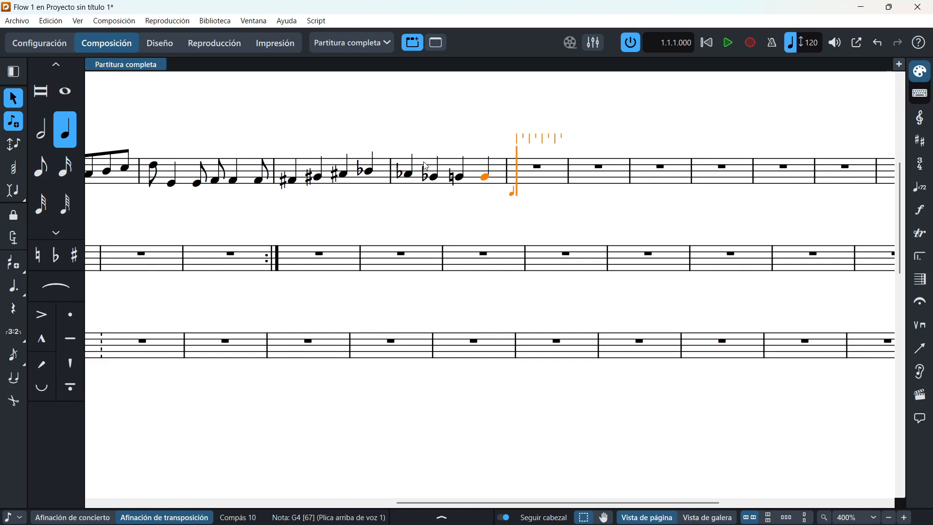
key(Escape)
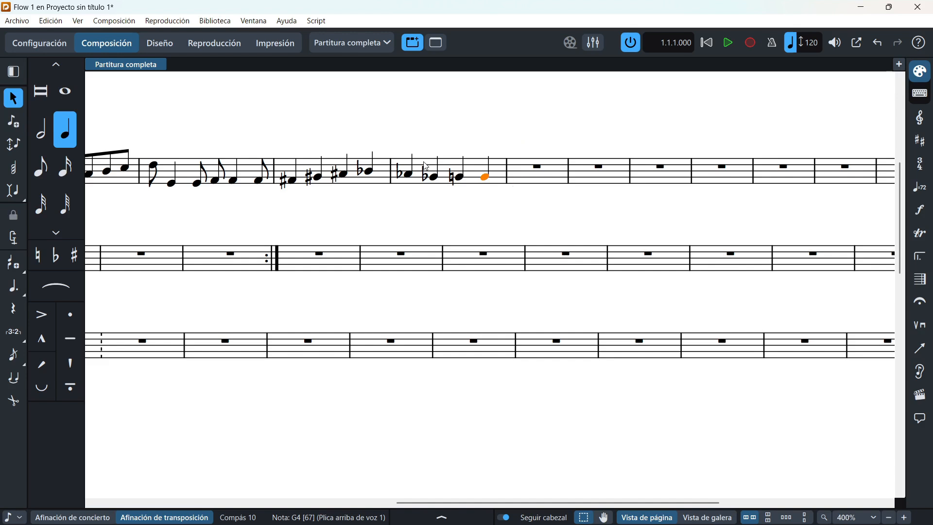
Step: Add a sharp to the existing last F4 eighth note in bar 8
key(Left)
key(Left)
key(Left)
key(Left)
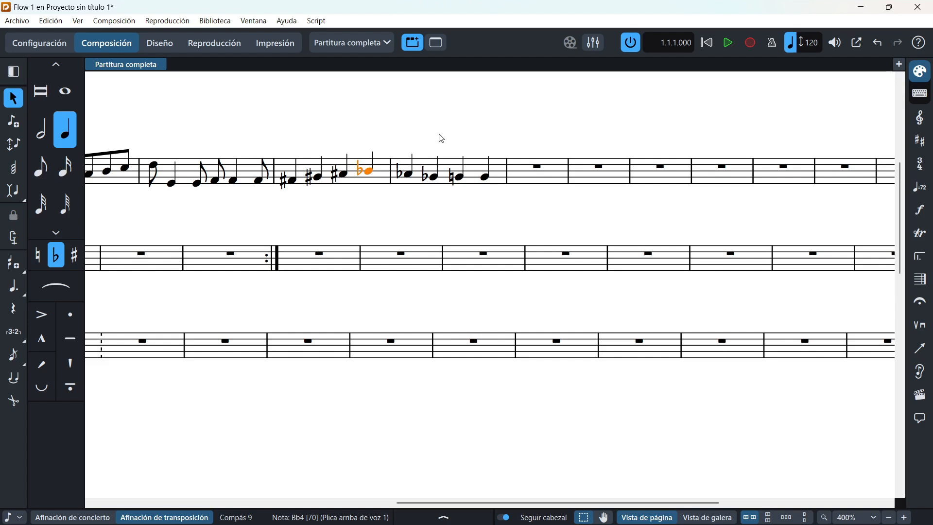
key(Left)
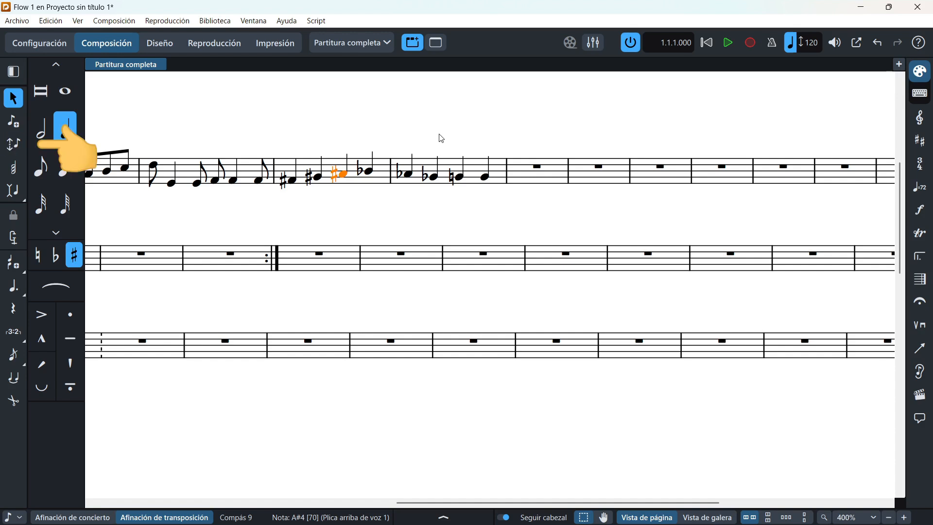
key(shift+n)
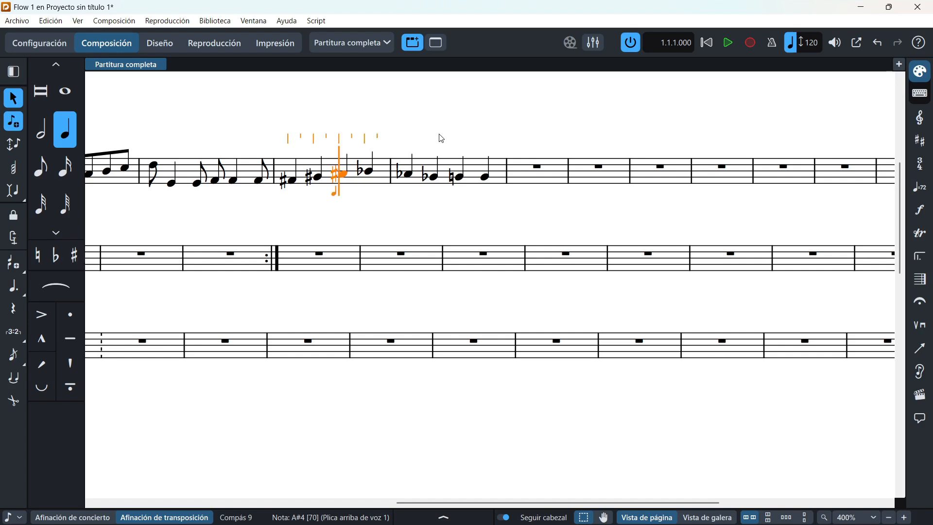
key(Escape)
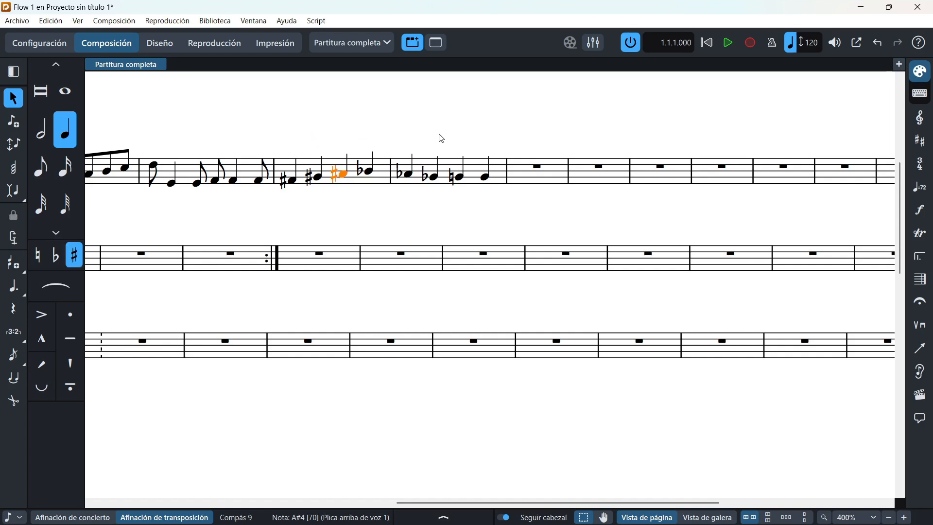
key(Left)
key(Left)
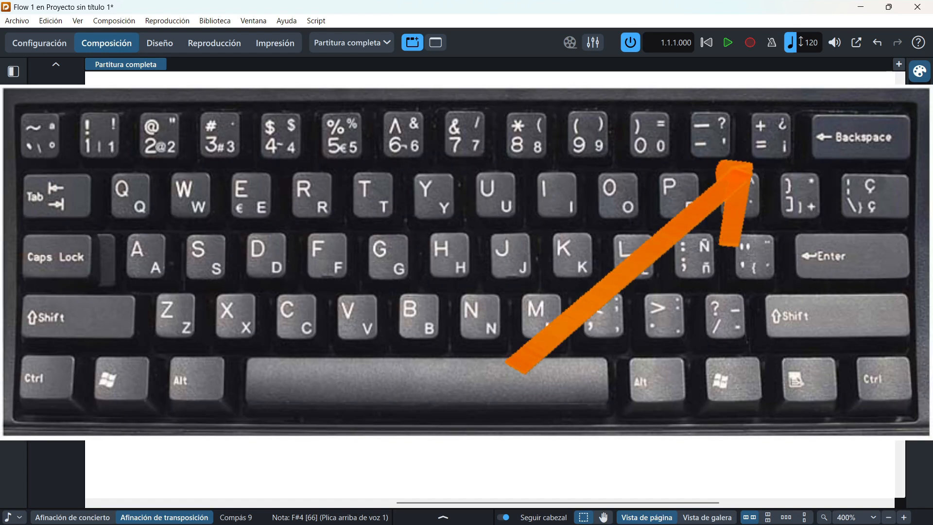
key(Left)
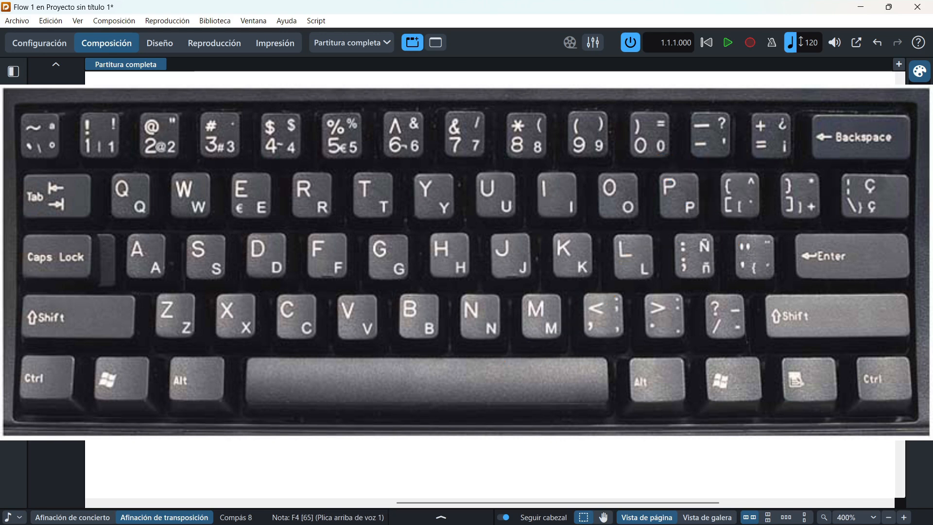
key(equal)
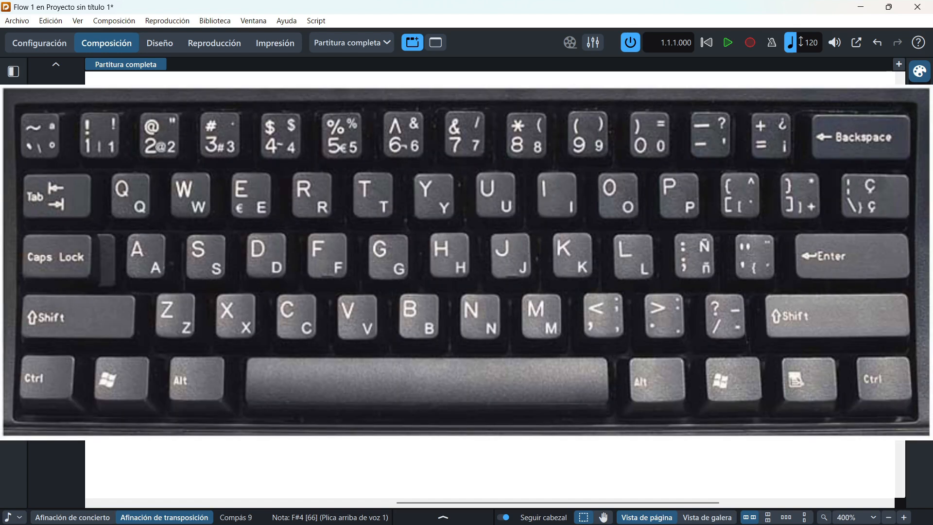
Step: Change the third quarter note in bar 9 from A sharp to A flat
key(Right)
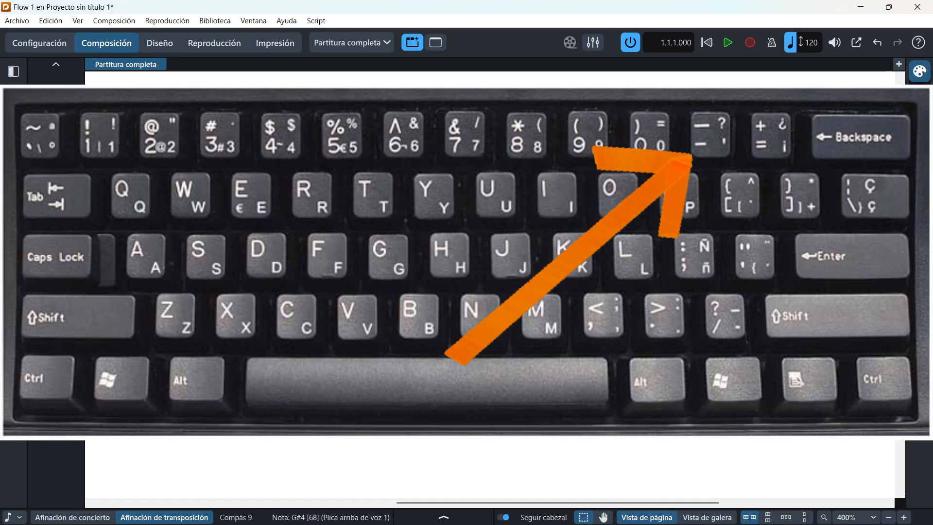
key(Right)
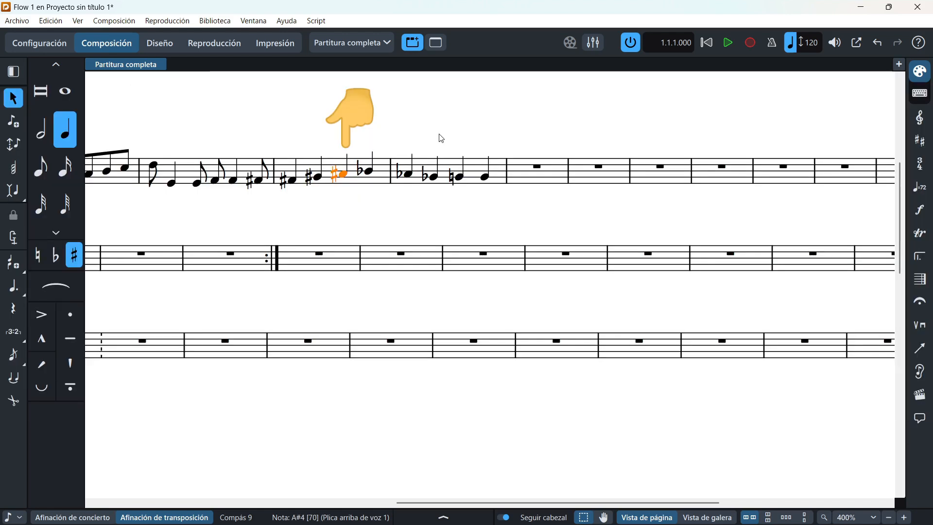
key(minus)
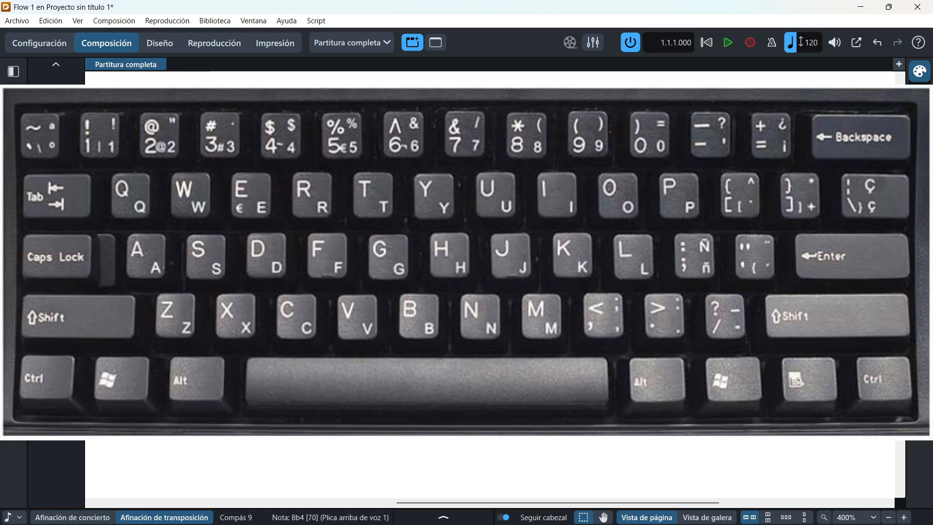
Step: Make the second quarter note in bar 10 G natural and select the A flat before it
key(Right)
key(Right)
key(Right)
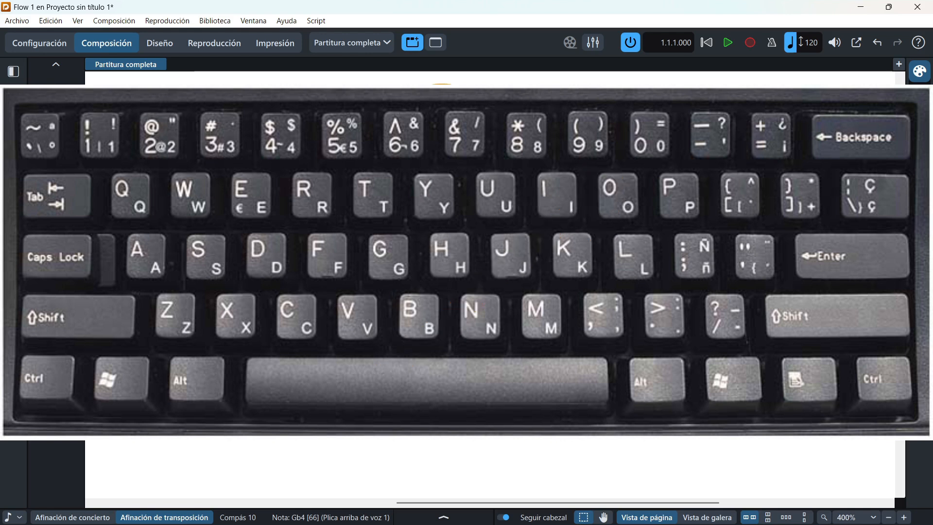
key(0)
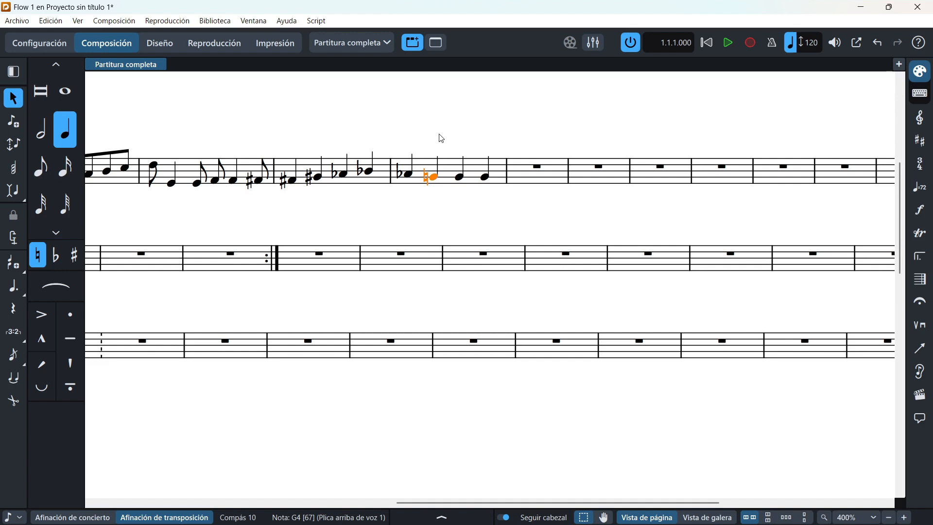
key(Left)
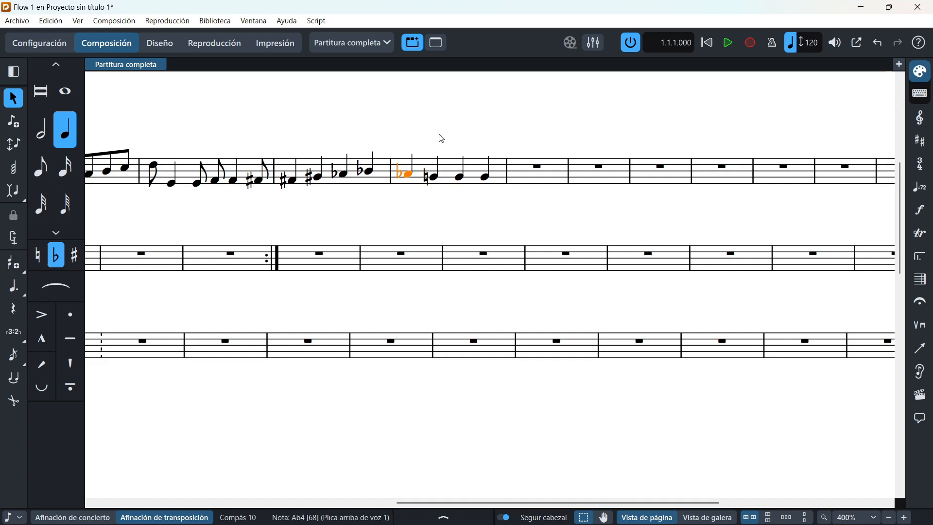
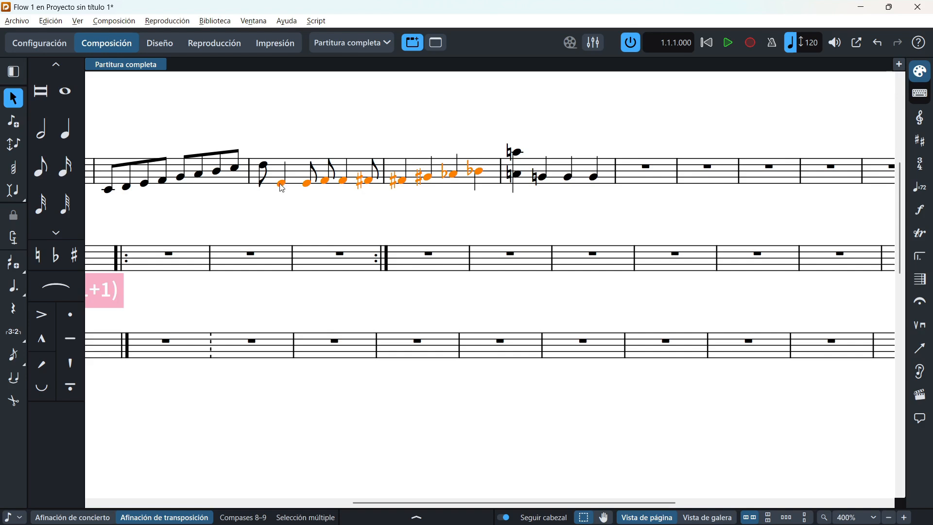
Step: Add natural notes an octave above the selected notes in bars 8 and 9
mouse_move(281, 182)
mouse_down()
mouse_move(280, 160)
mouse_move(281, 216)
mouse_move(278, 166)
mouse_up()
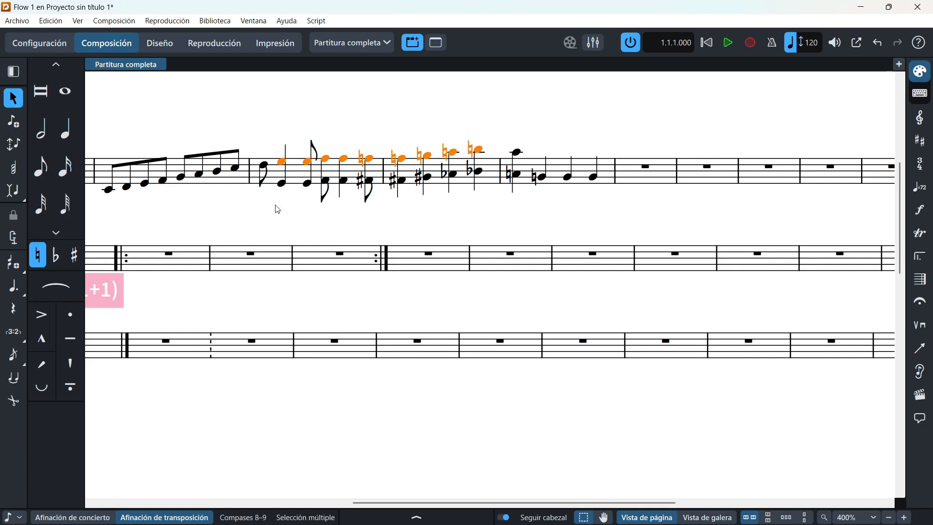
Step: Add notes an octave above all the eighth notes in bar 7 and clear the selection
scroll(278, 208, left, 4)
drag(198, 152, 341, 204)
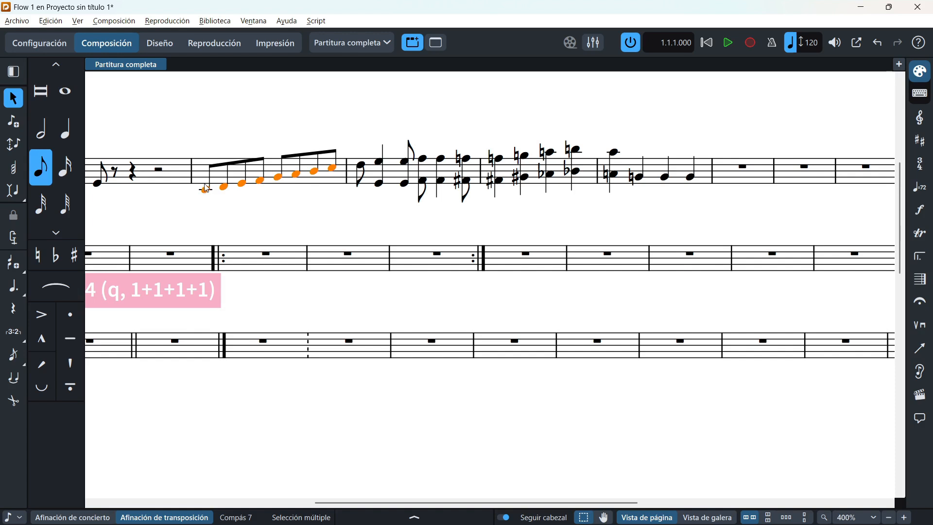
drag(208, 196, 203, 173)
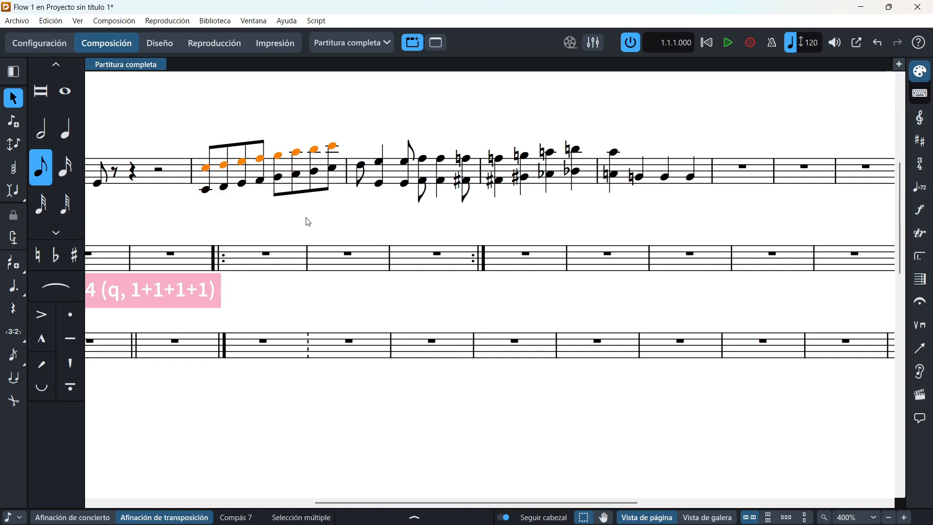
key(Escape)
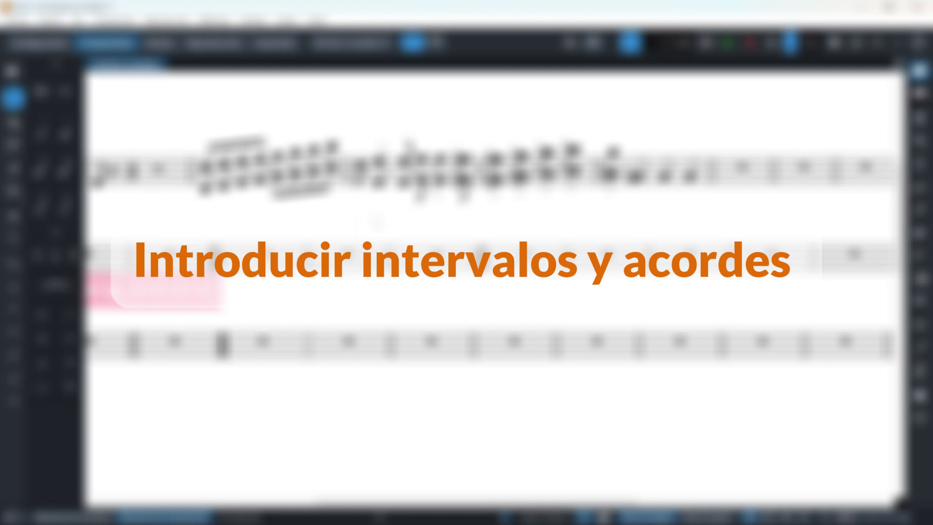
Step: Start note input in chord mode on the third-beat G quarter note in bar 10
scroll(362, 220, left, 5)
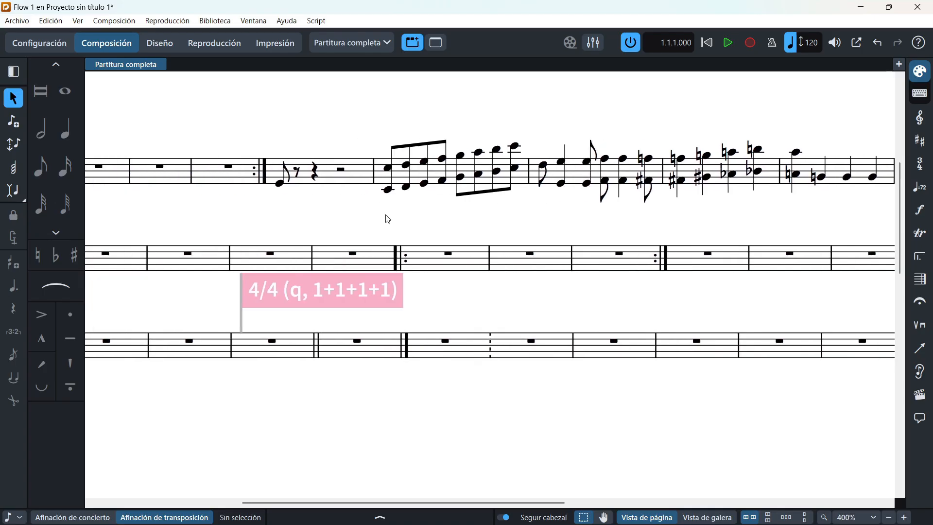
scroll(389, 219, right, 10)
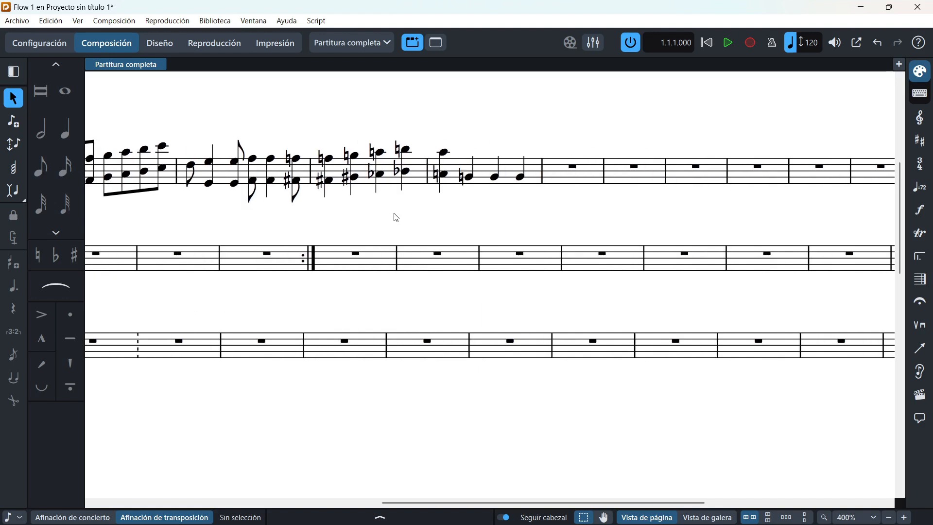
scroll(396, 218, right, 2)
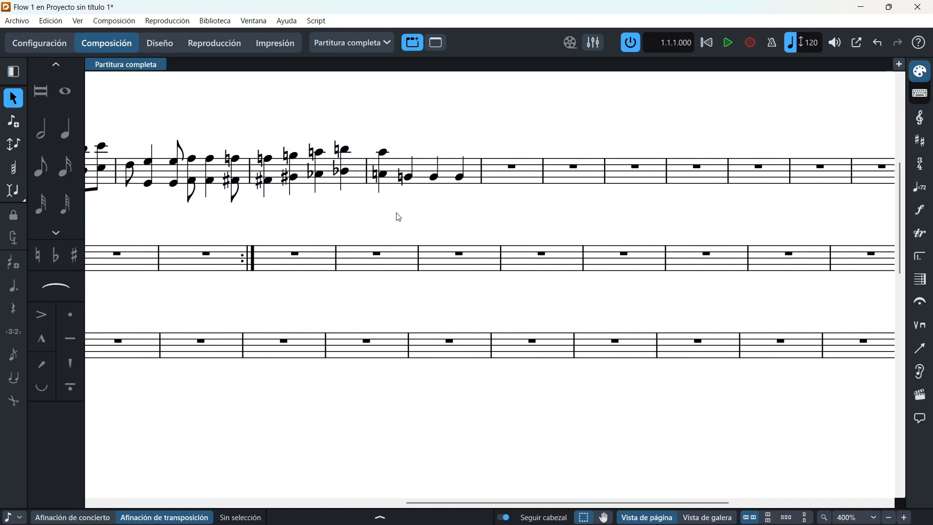
click(436, 182)
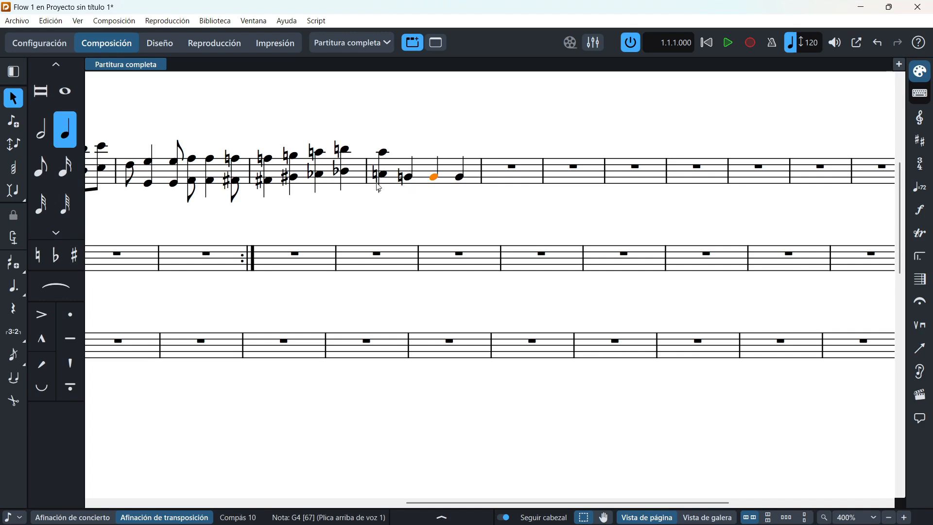
drag(416, 207, 405, 207)
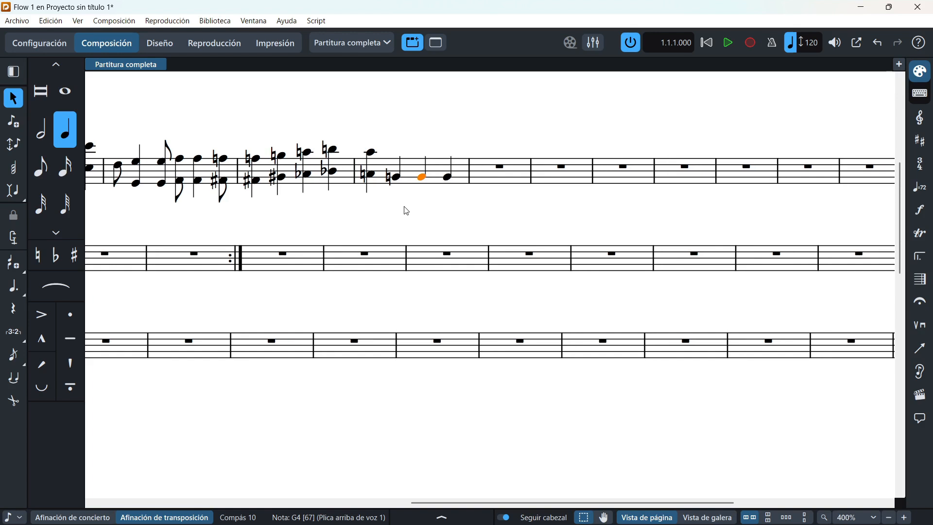
click(404, 207)
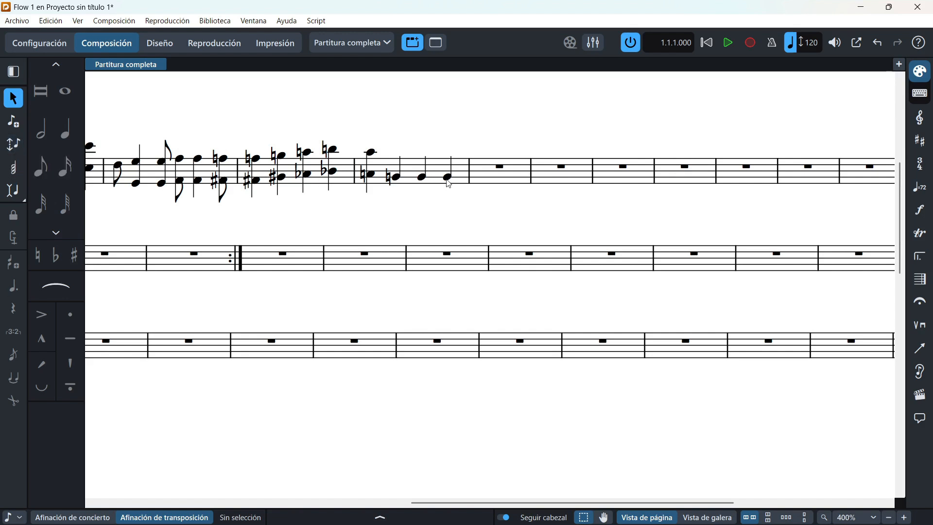
click(423, 179)
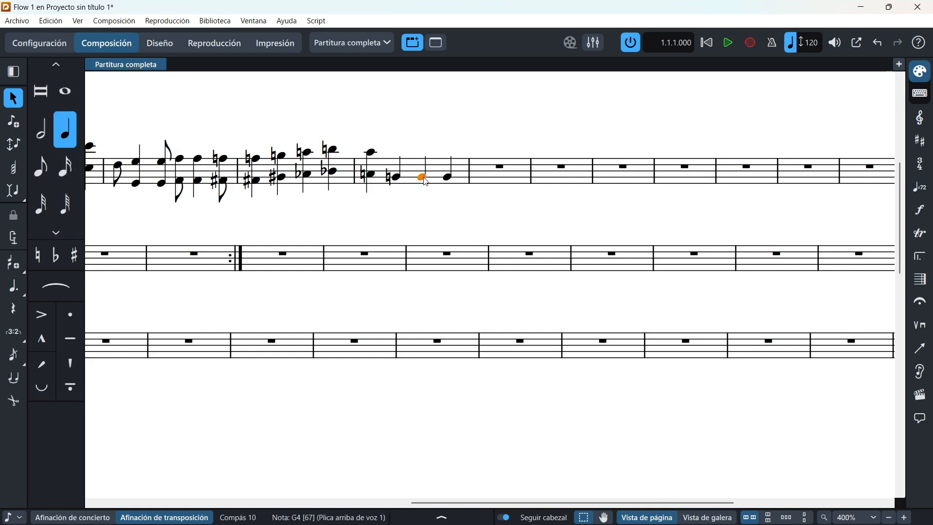
key(q)
key(shift+n)
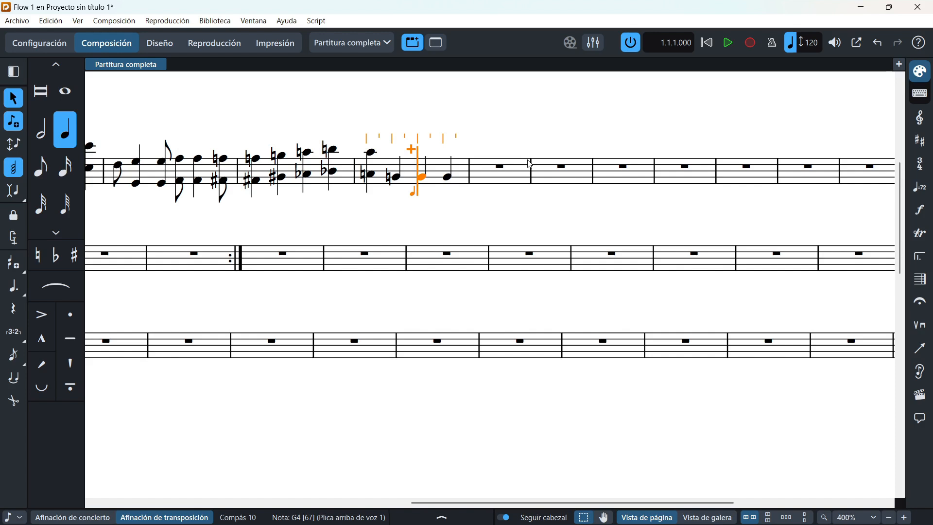
Step: Try adding C5 and E5 above the third-beat G, and natural B4, D5 and G5 above the fourth-beat G in bar 10
key(c)
key(e)
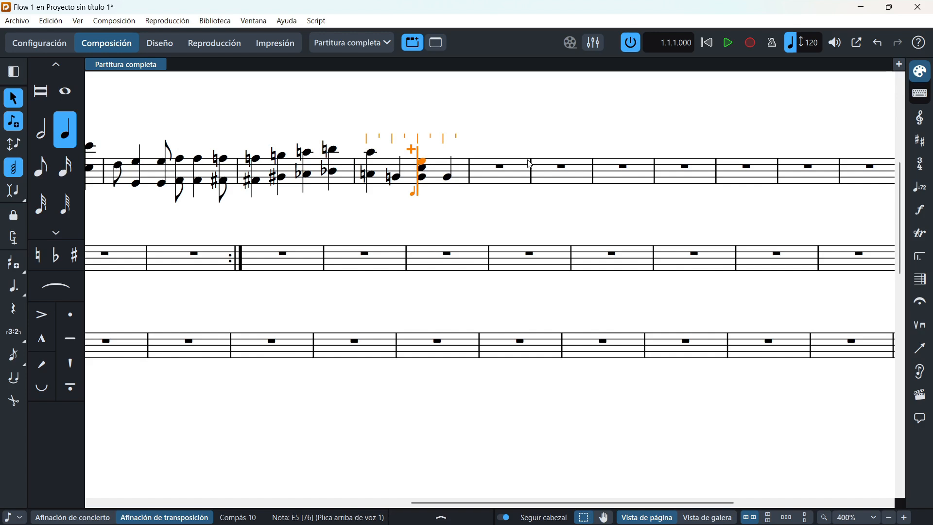
key(Right)
key(Right)
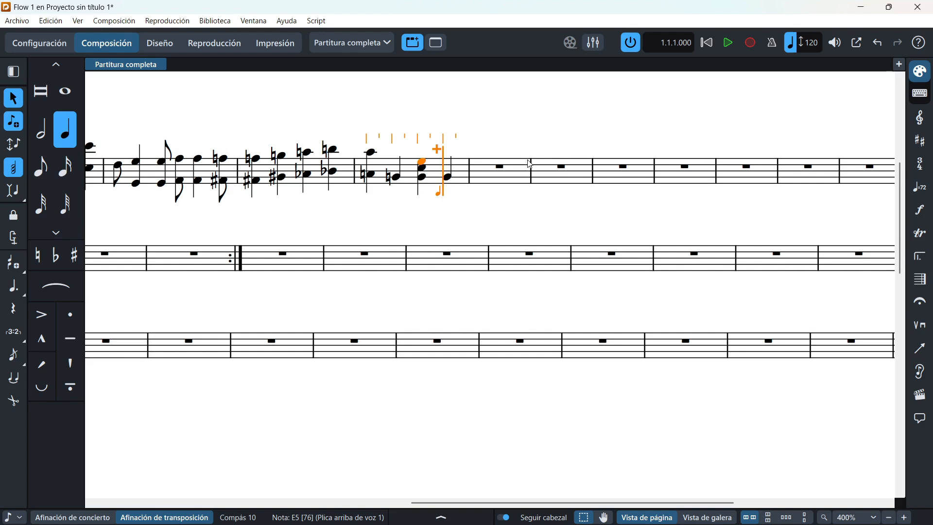
key(b)
key(d)
key(g)
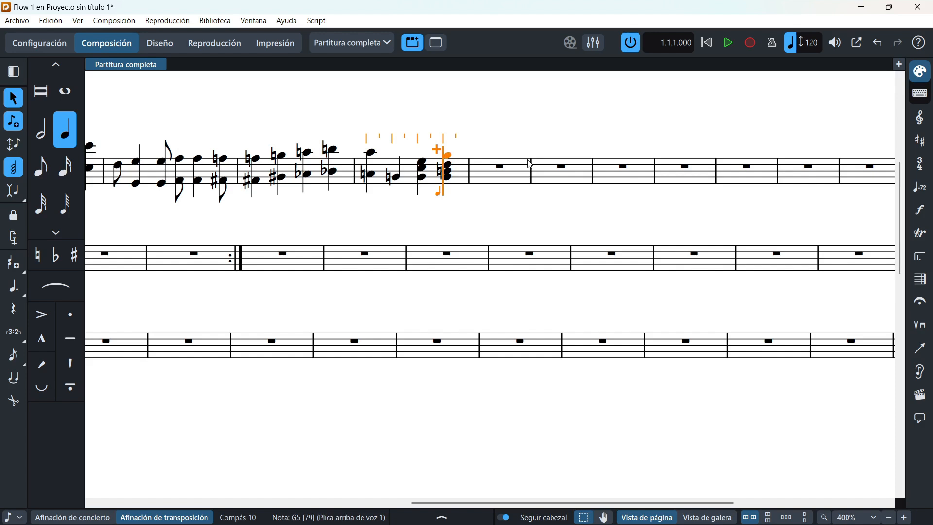
Step: Undo the chord notes added above the third- and fourth-beat Gs in bar 10
key(Left)
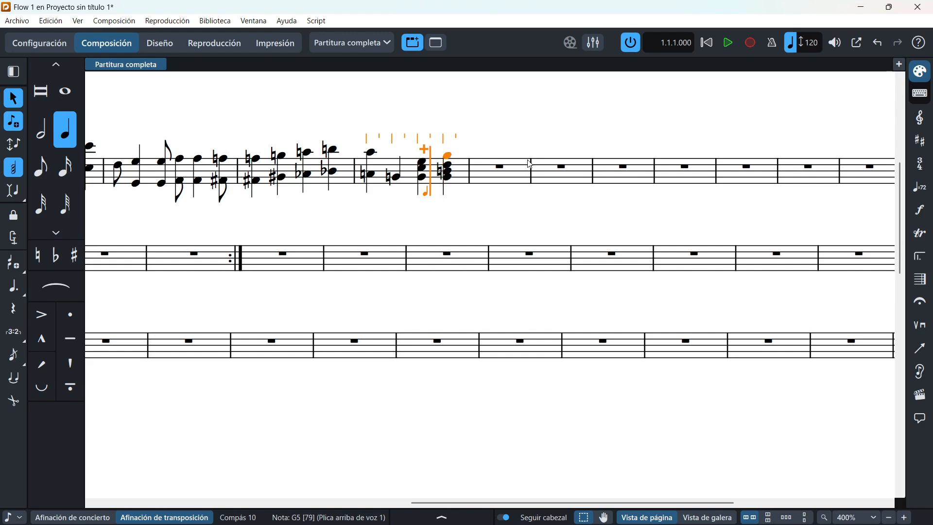
key(Down)
key(Down)
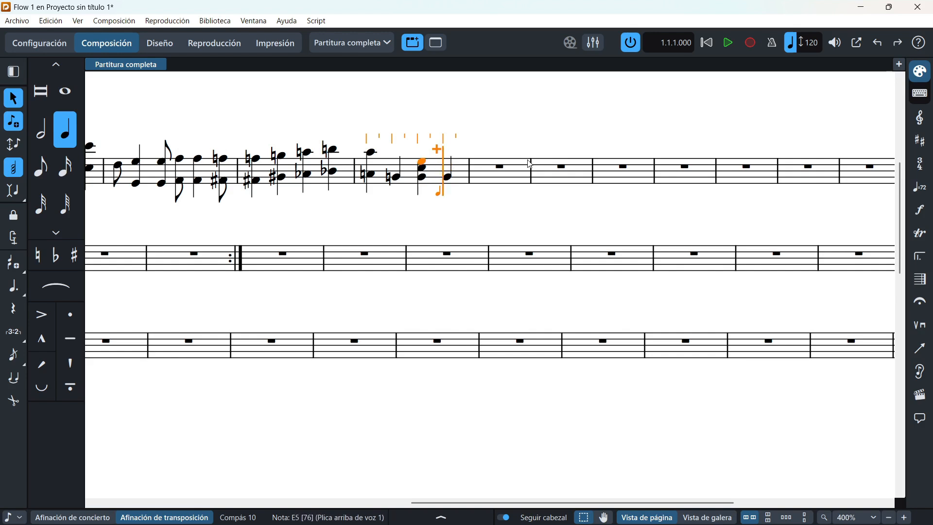
key(alt+Down)
key(alt+Down)
key(alt+Down)
key(alt+Down)
key(alt+Down)
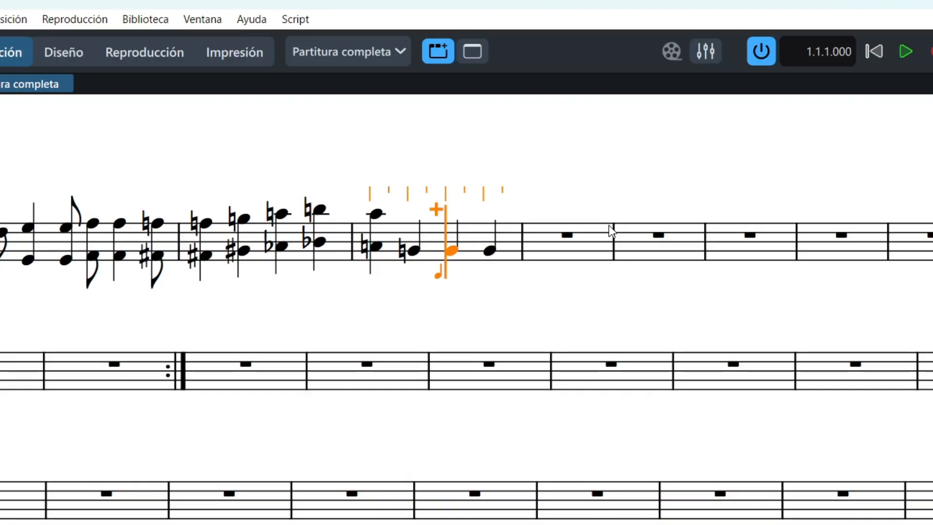
Step: Add E4 and C4 below the third-beat G, and E4 and natural B3 below the fourth-beat G in bar 10
key(alt+Down)
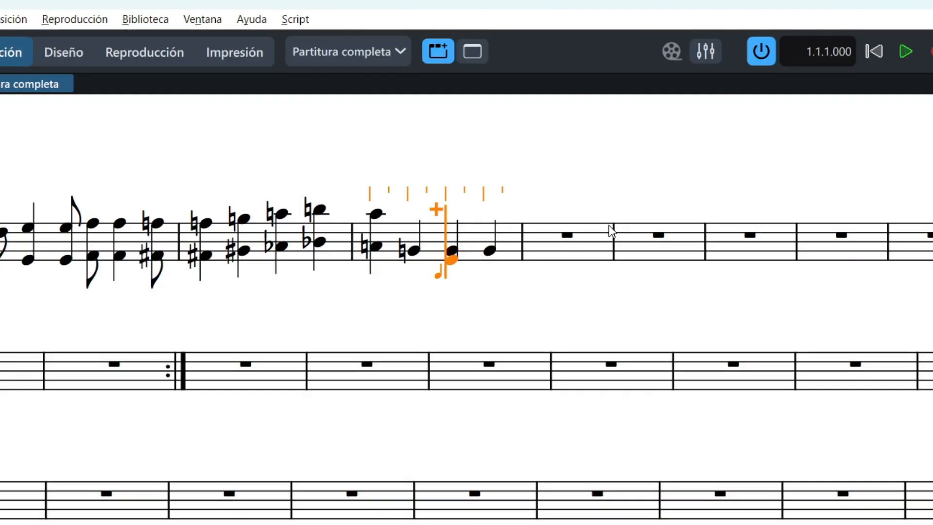
key(ctrl+alt+c)
key(Right)
key(Right)
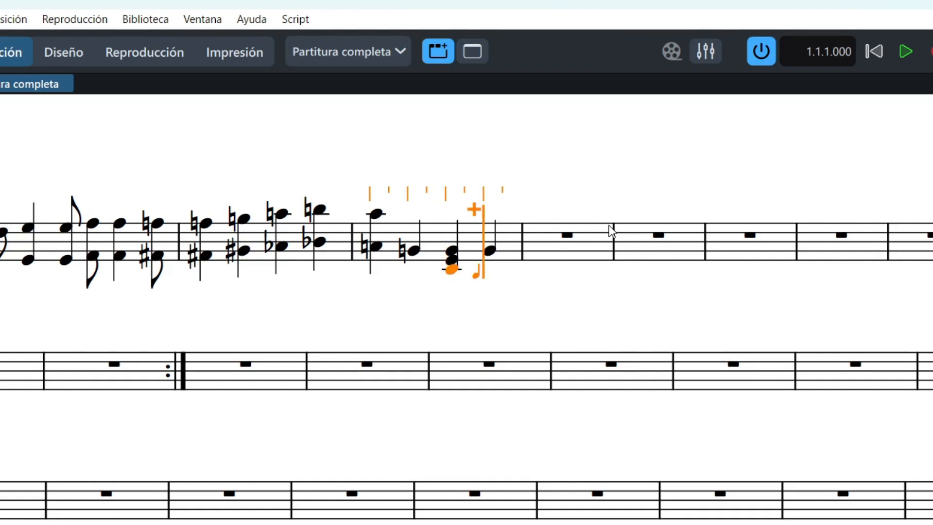
key(alt)
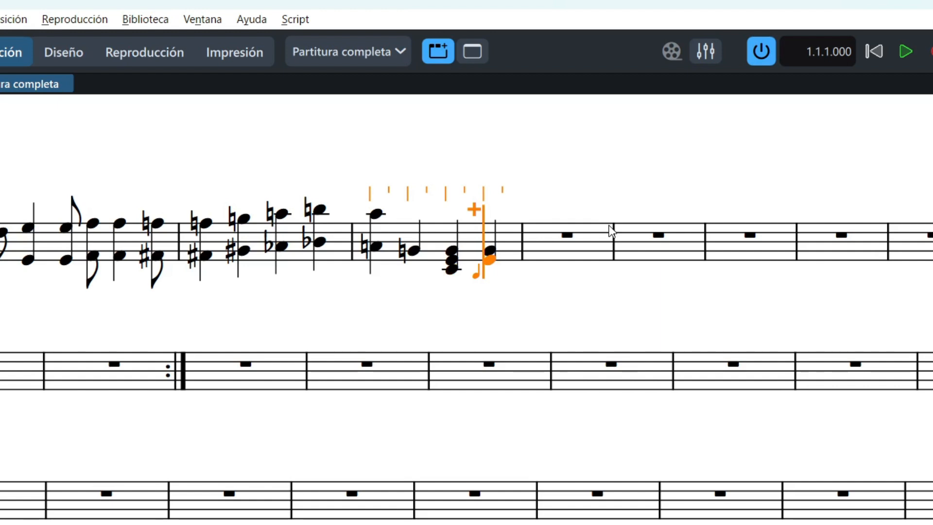
key(ctrl+alt+e)
key(ctrl+alt+c)
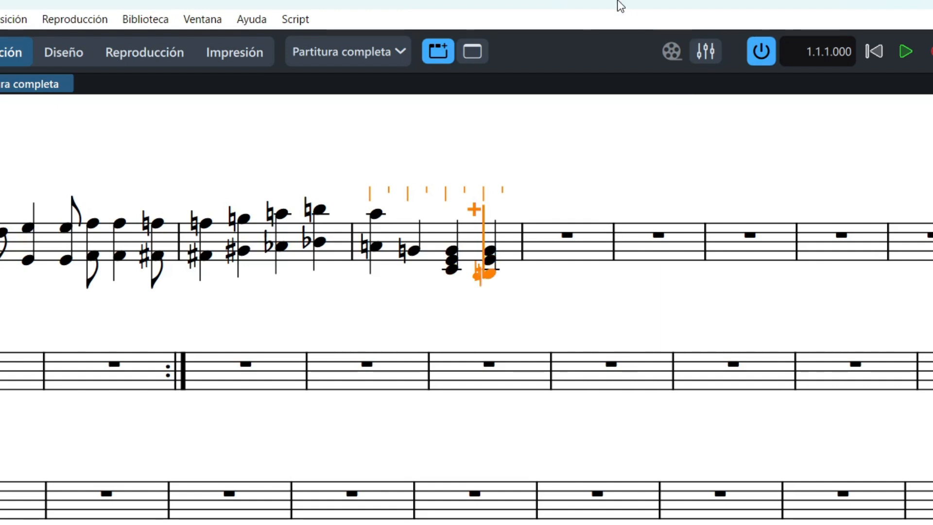
scroll(602, 204, up, 1)
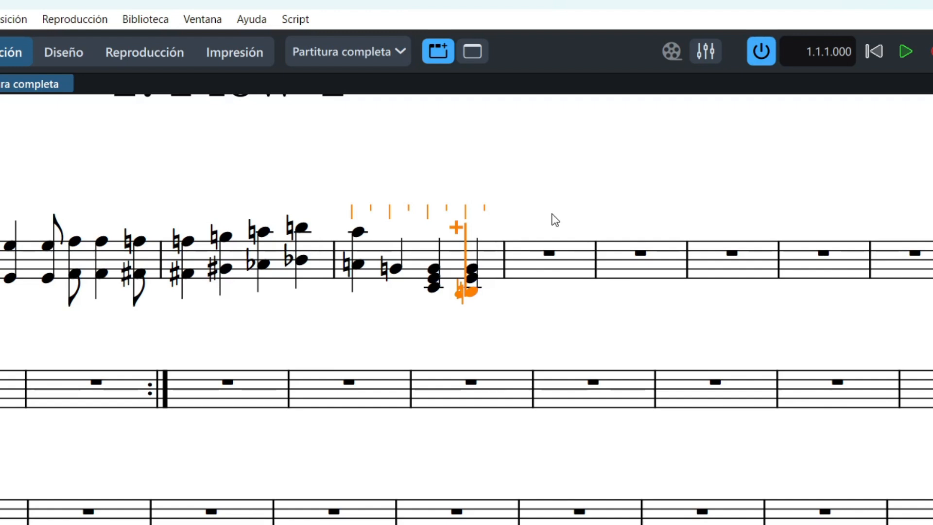
key(Escape)
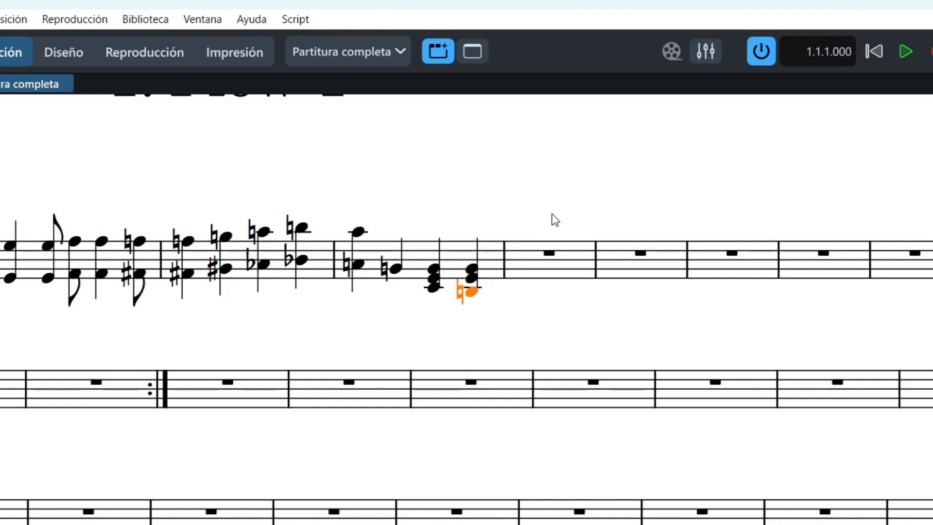
Step: Raise the B in bar 10's fourth-beat chord an octave, and transpose the third-beat chord's G down an octave and back up
key(ctrl+alt+Up)
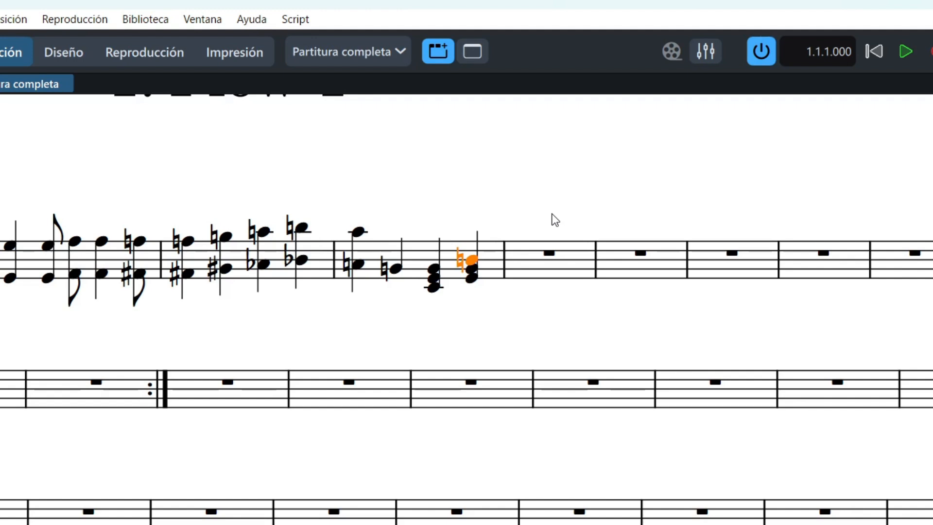
key(Left)
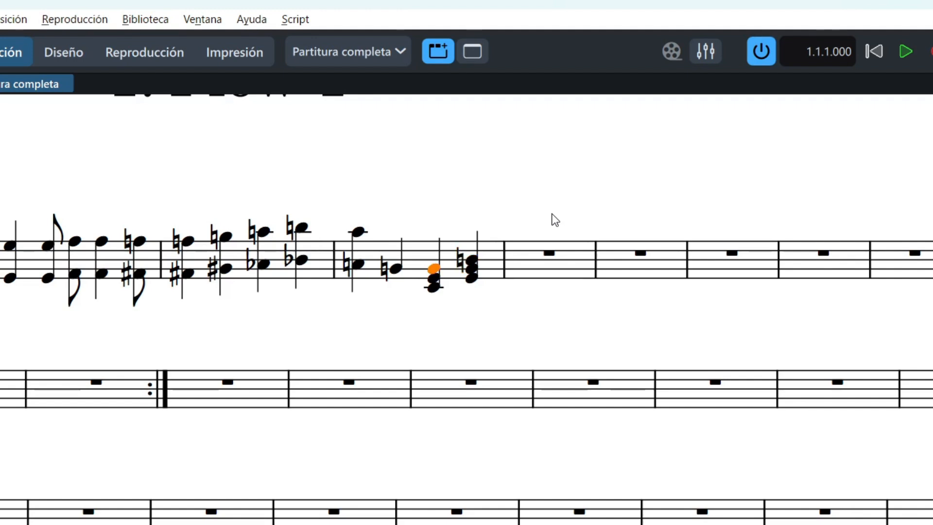
key(ctrl+alt+Down)
key(ctrl+alt+Up)
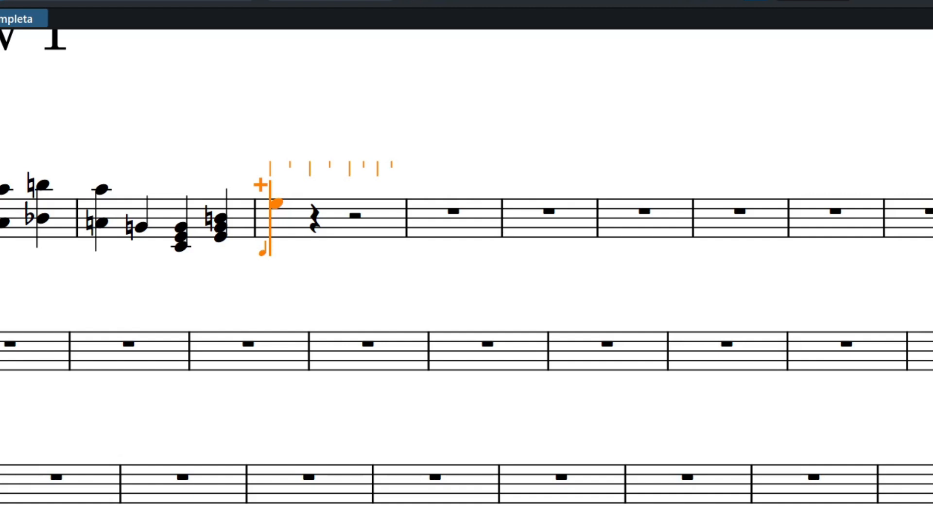
Step: Add C5 and G4 below the first-beat E5 in bar 11 and advance the caret to the second beat
key(shift+c)
key(shift+g)
key(space)
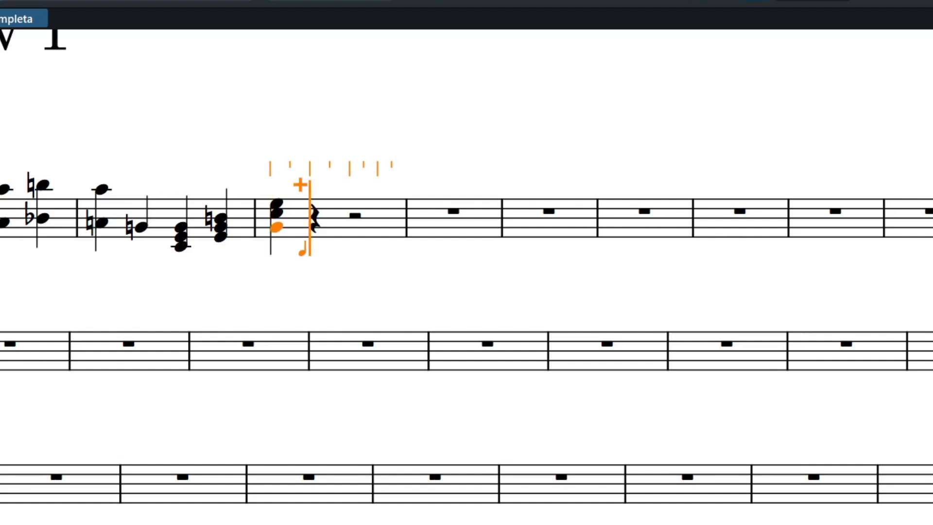
Step: Repeat the G4-C5-E5 chord through the rest of bar 11 and on the first two beats of bar 12
key(r)
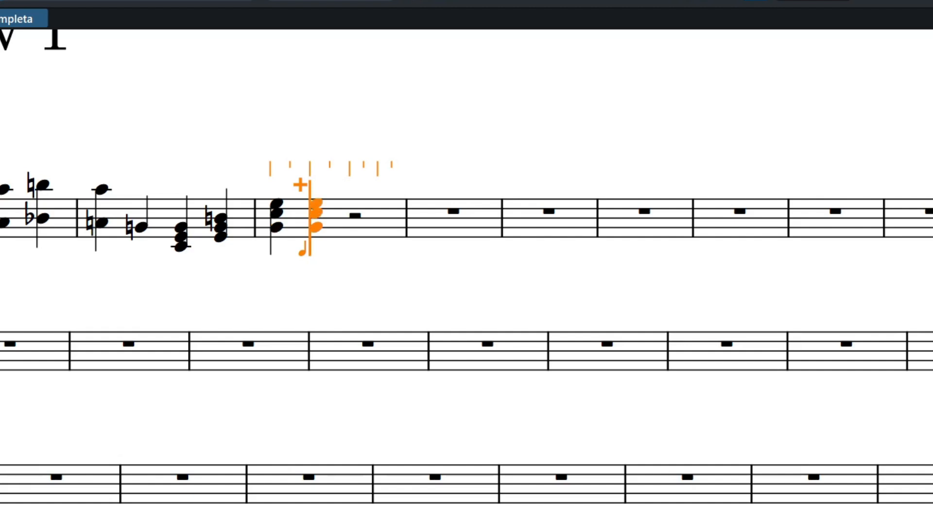
key(space)
key(r)
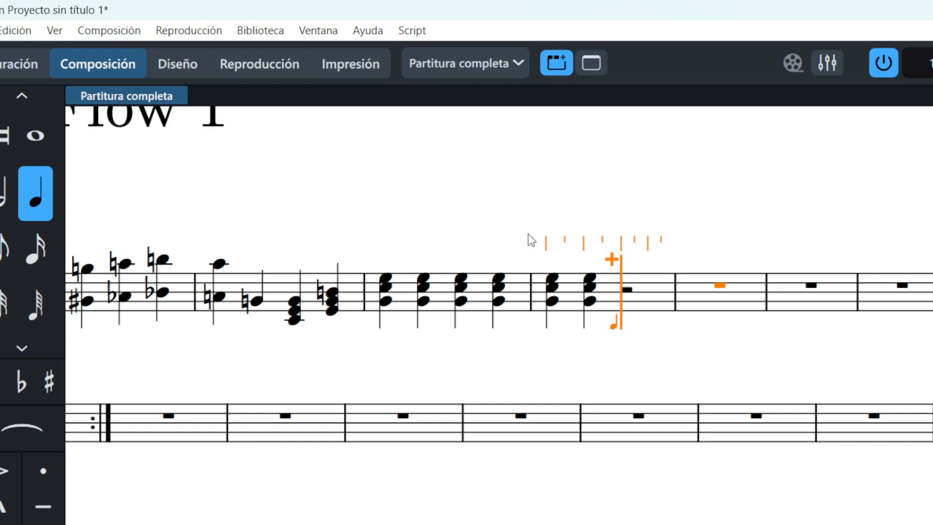
Step: Enter a staccato quarter-note chord of A4, C5 and E5 on the third beat of bar 12
scroll(527, 235, right, 5)
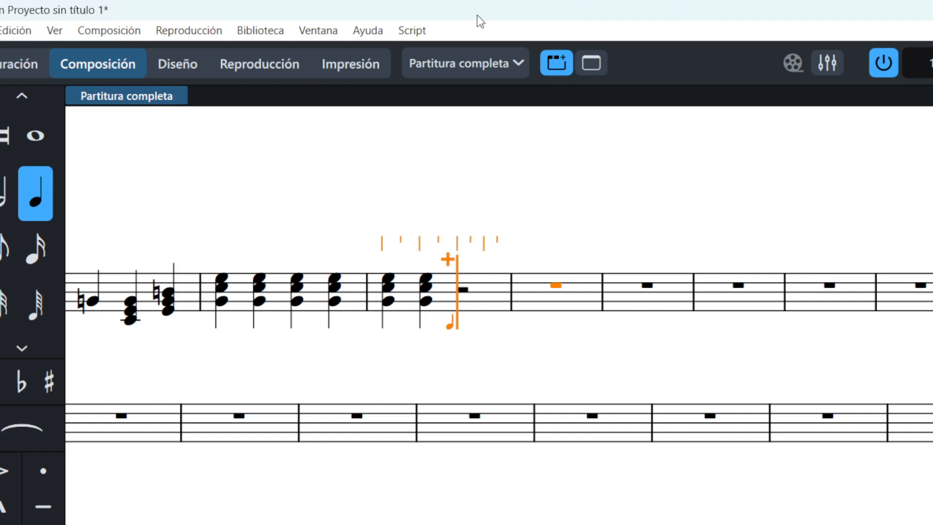
key(shift+s)
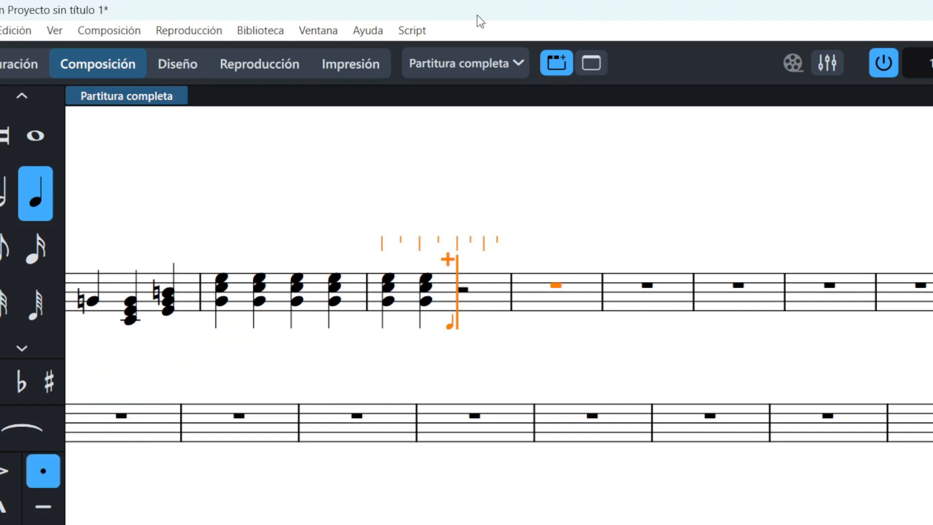
key(a)
key(c)
key(e)
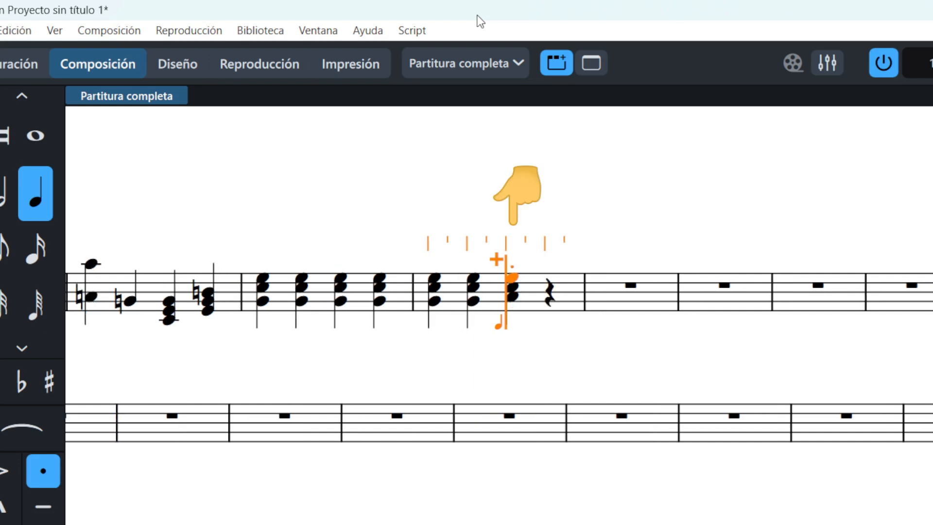
key(space)
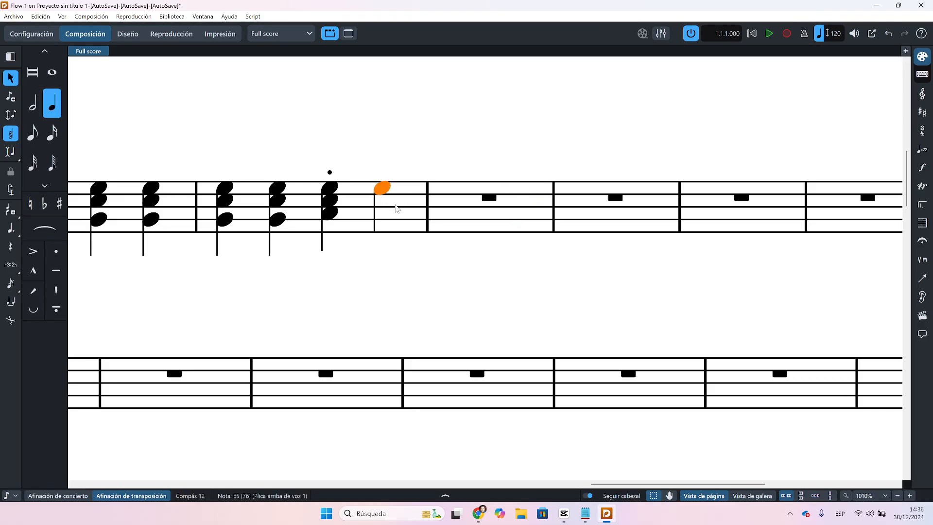
Step: Add C5 and A4 below the E5 on the fourth beat of bar 12
key(shift+n)
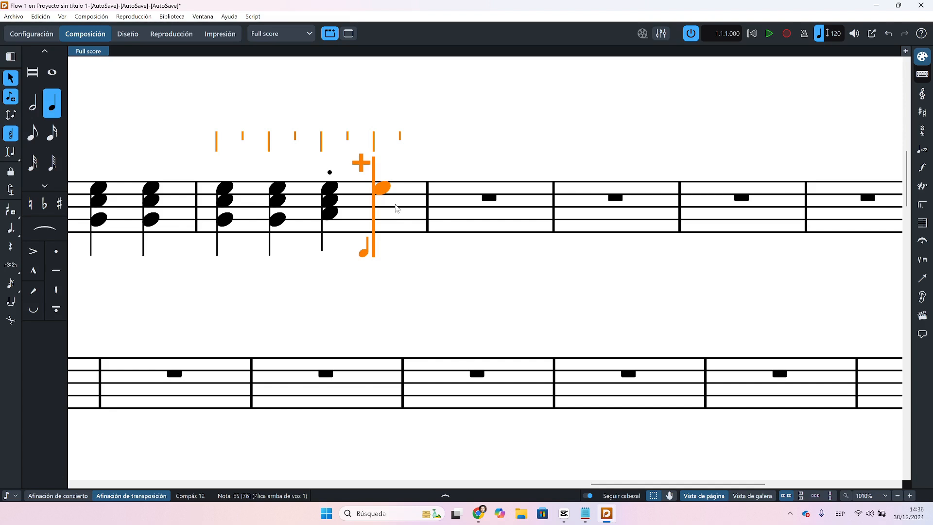
key(c)
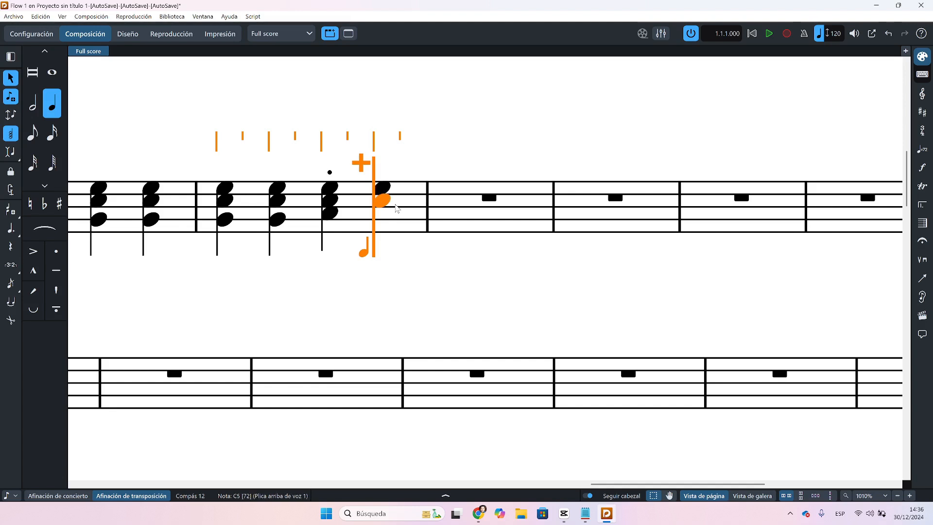
key(a)
Step: Tie the A4-C5-E5 chord on bar 12's fourth beat to a matching quarter-note chord on the first beat of bar 13
key(t)
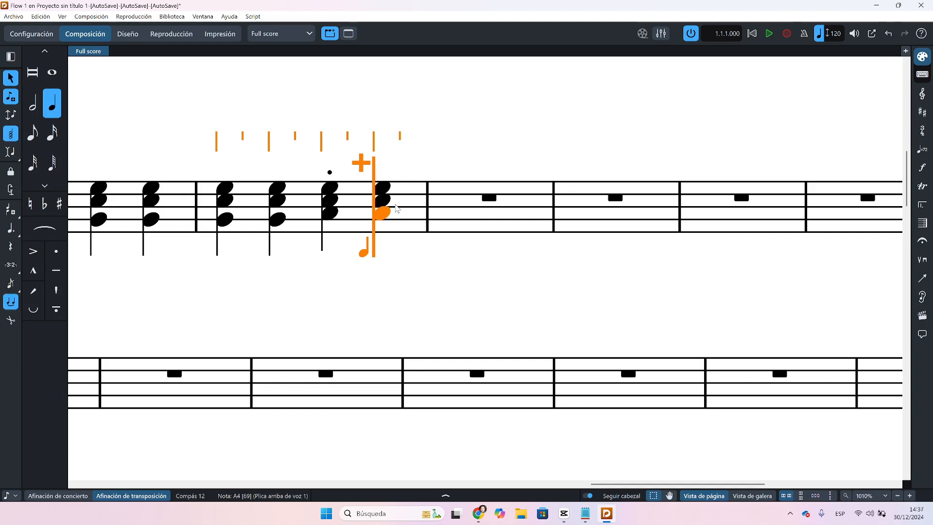
key(Right)
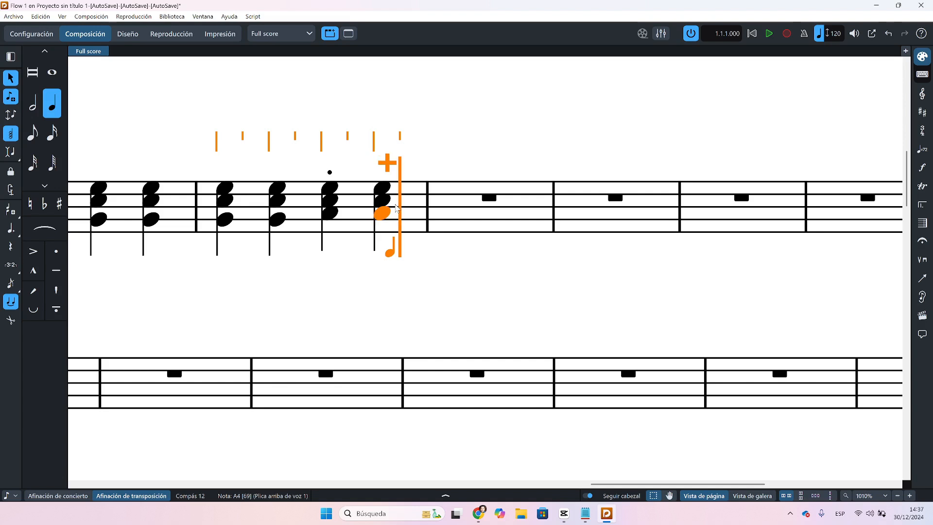
key(a)
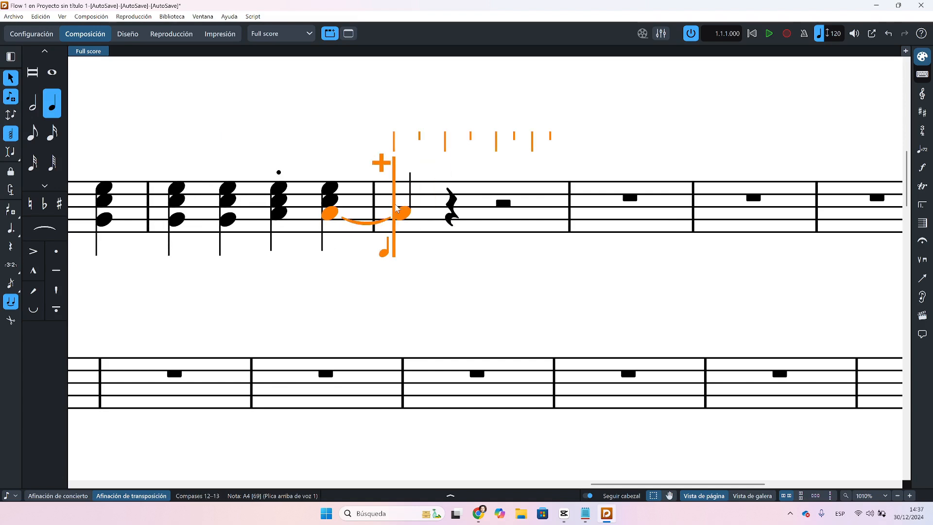
key(c)
key(e)
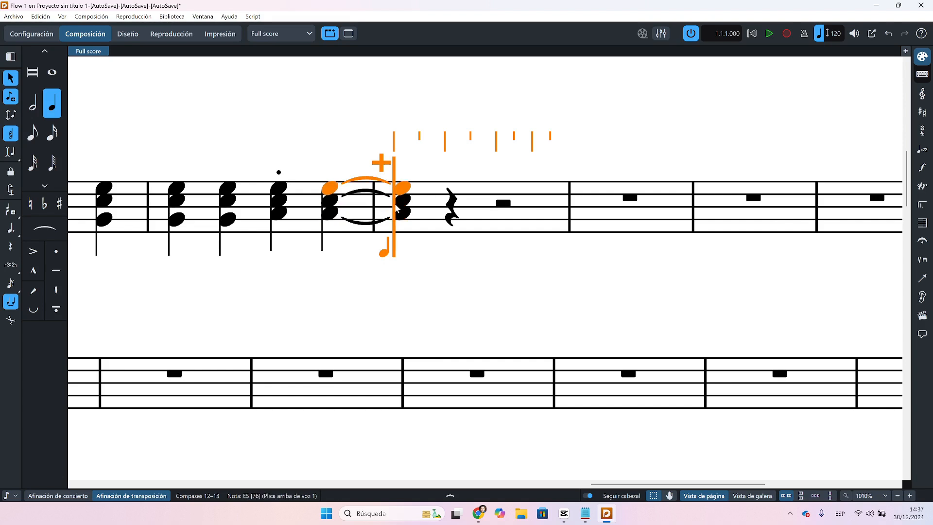
key(space)
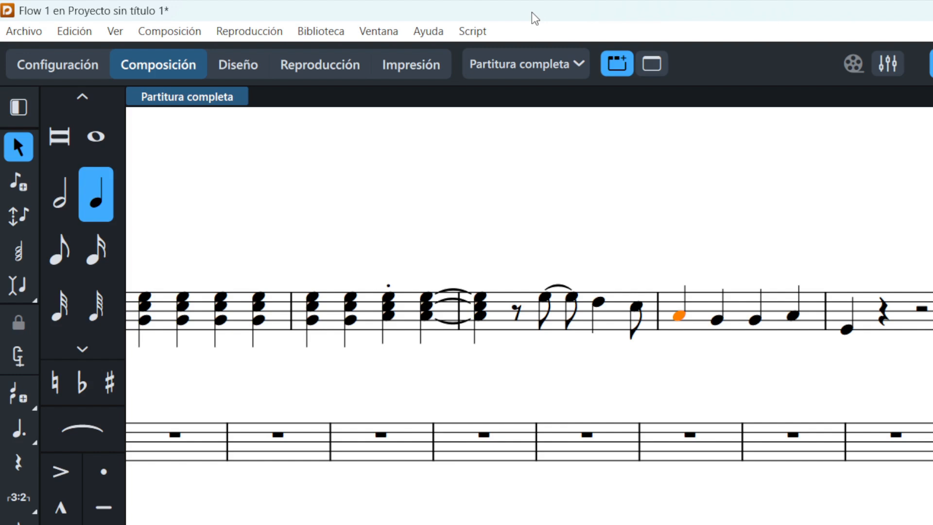
Step: Add a third and a fifth above the first-beat A in bar 14, and a minor third above the second-beat G
key(shift+i)
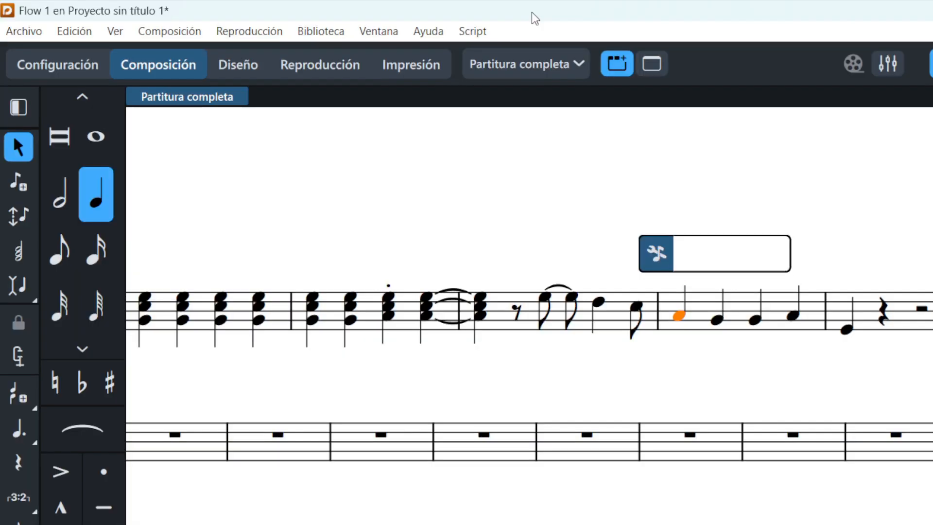
text(3,5)
key(Return)
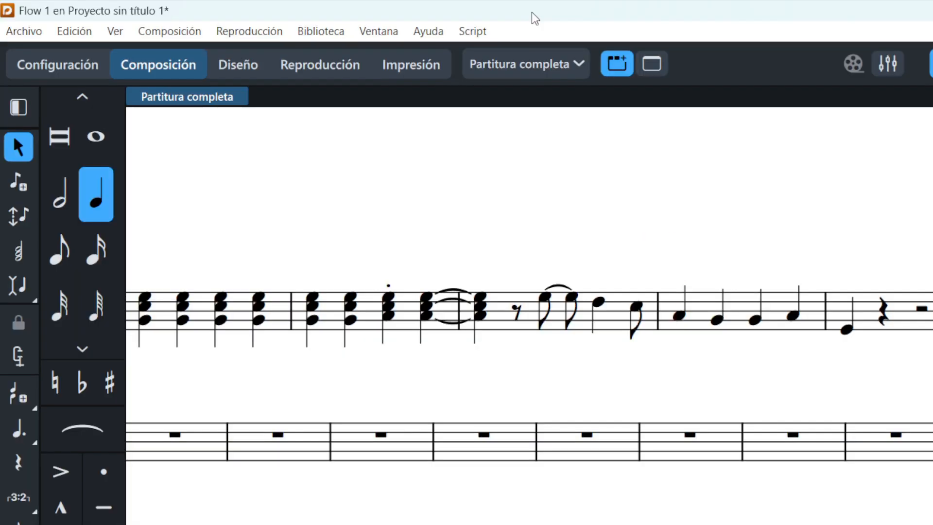
key(Right)
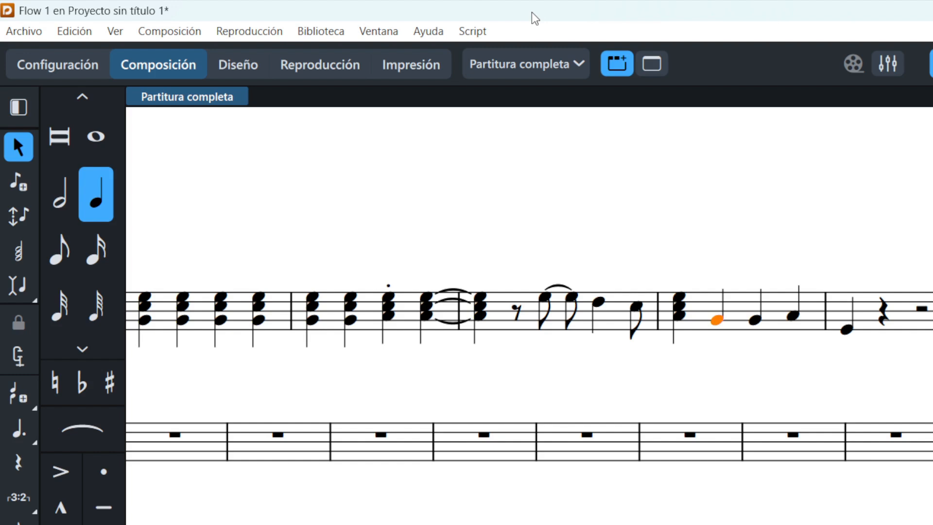
key(shift+i)
text(m3)
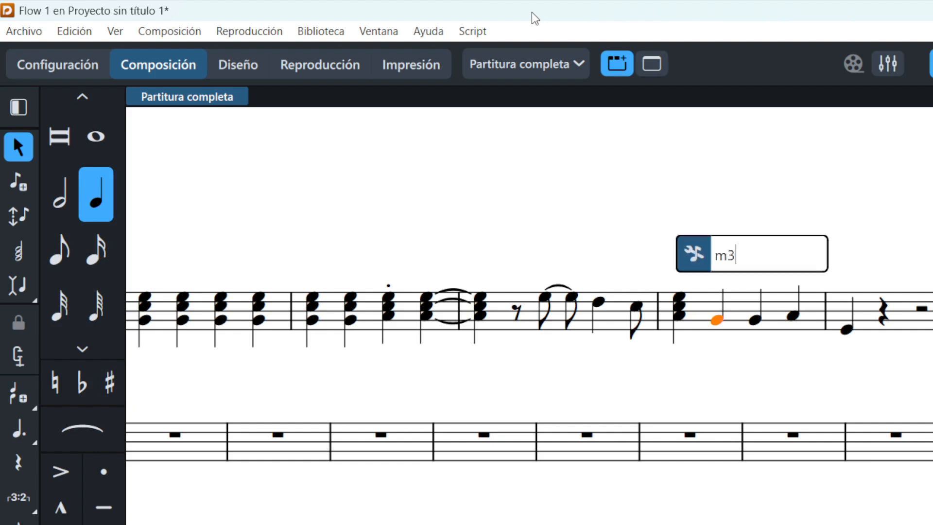
key(Return)
Step: Add a diminished fifth above the third-beat G in bar 14 and a sixth below the fourth-beat A
key(Right)
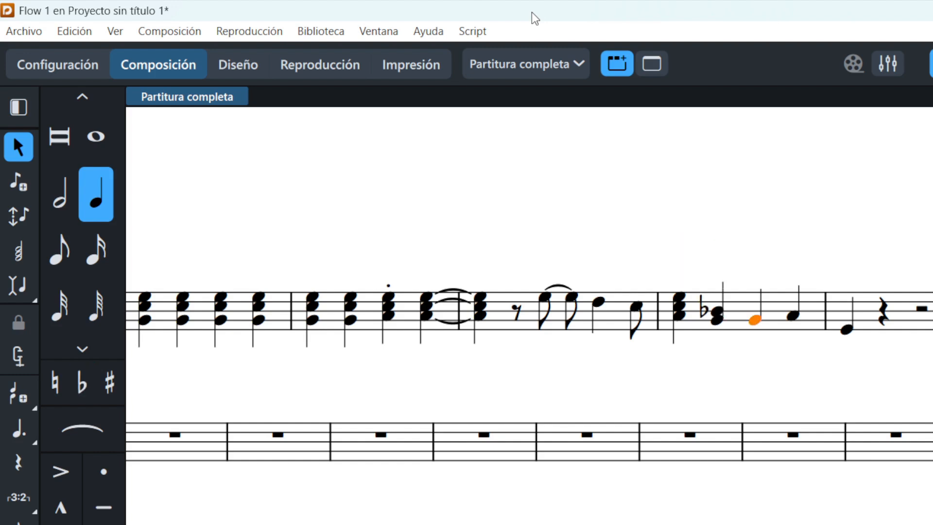
key(shift+i)
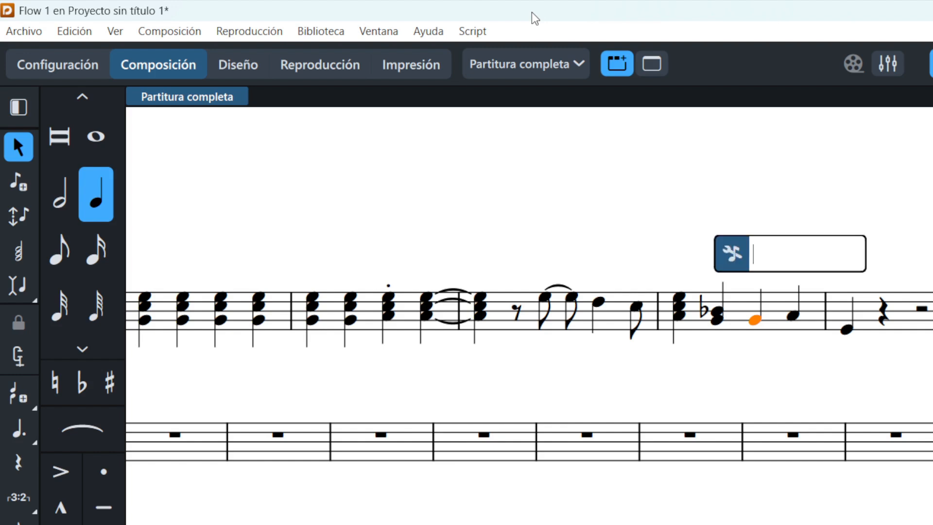
text(d5)
key(Return)
key(Right)
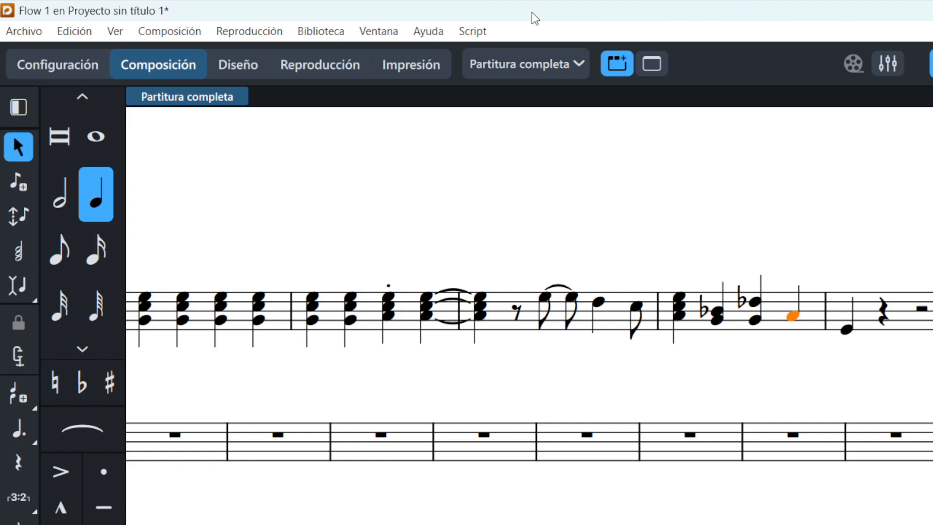
key(shift+i)
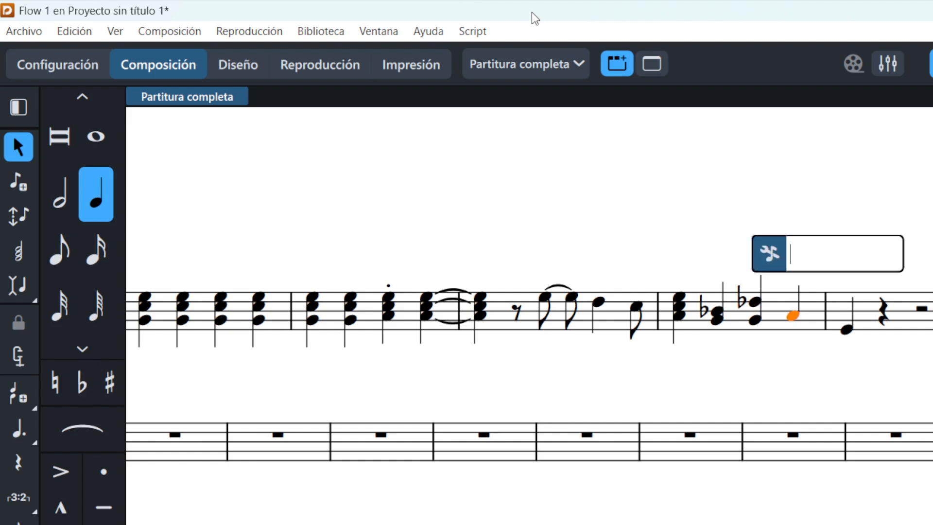
text(-6)
key(Return)
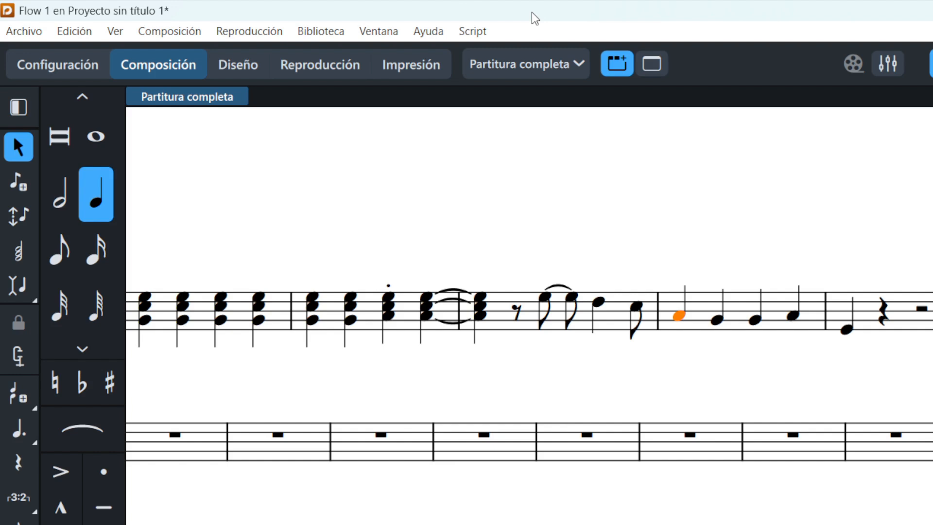
Step: Add intervals 3 and 5 above the A that opens bar 14, and interval m3 above the G on its second beat
key(shift+p)
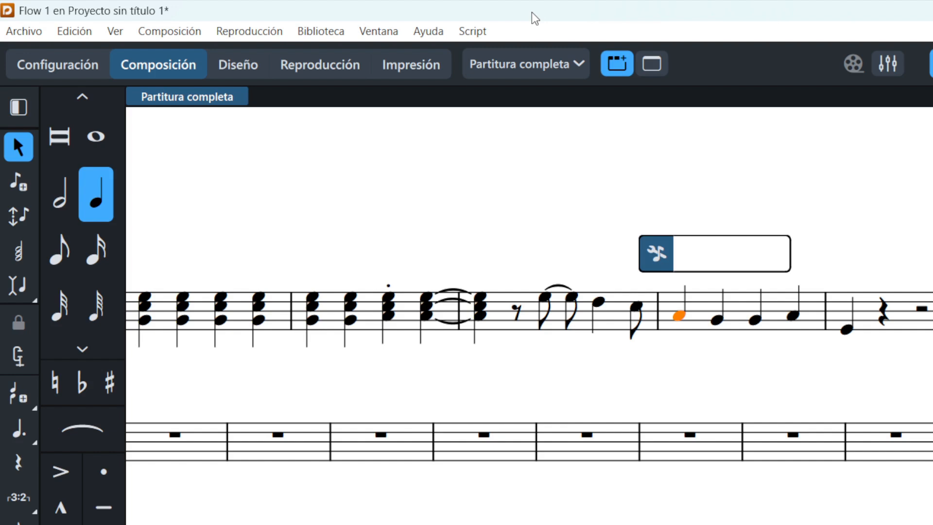
text(3,5)
key(Return)
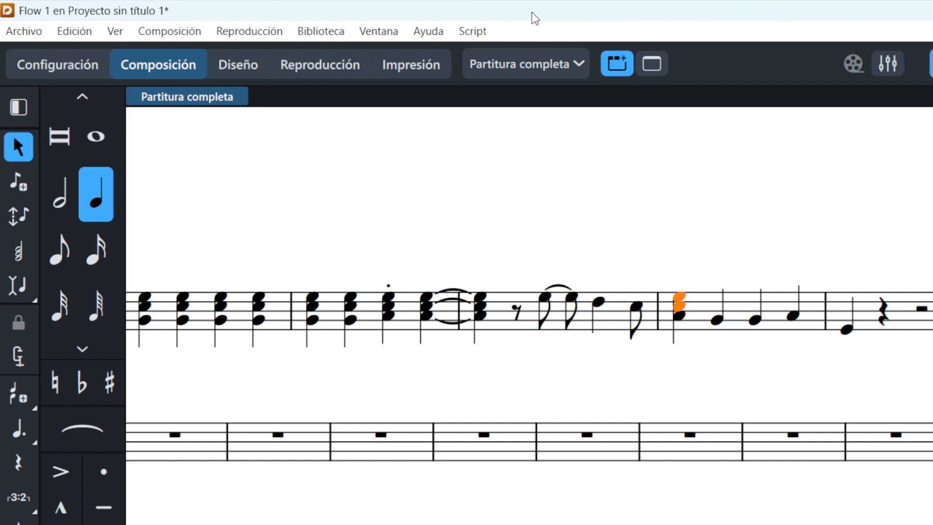
key(Right)
key(shift+i)
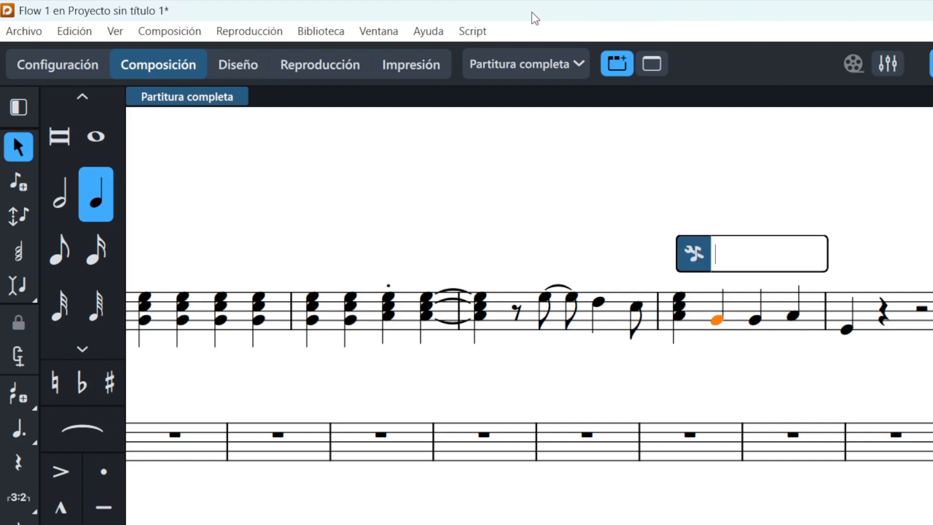
text(m3)
key(Return)
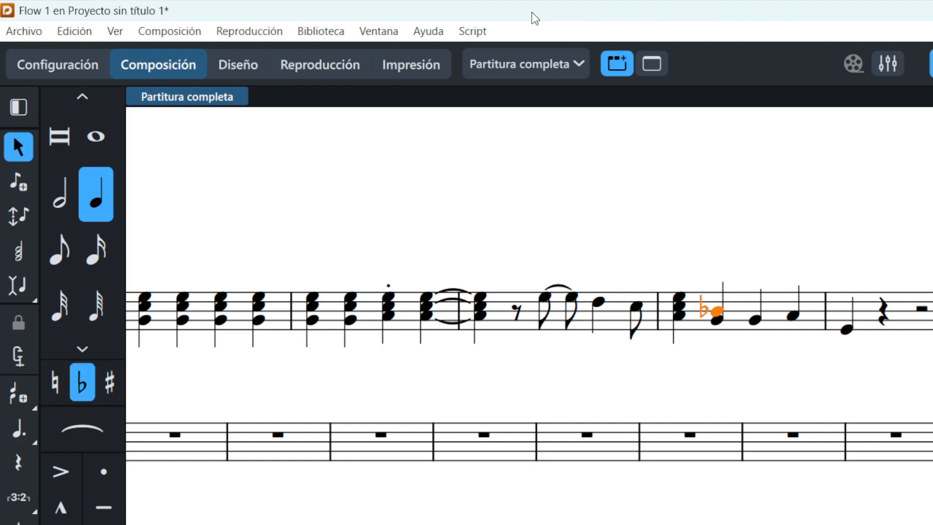
Step: Add interval d5 above the G on bar 14's third beat and interval -6 below the A on its fourth beat
key(Right)
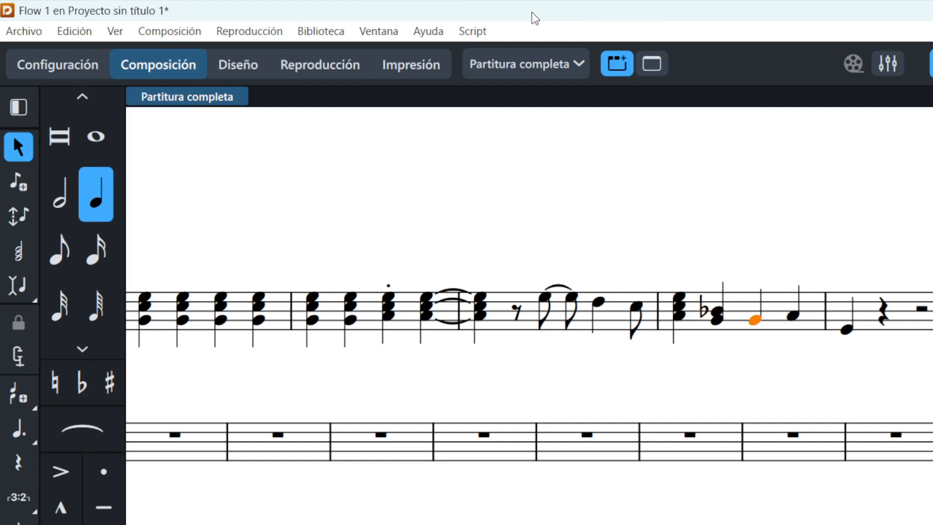
key(shift+i)
text(d5)
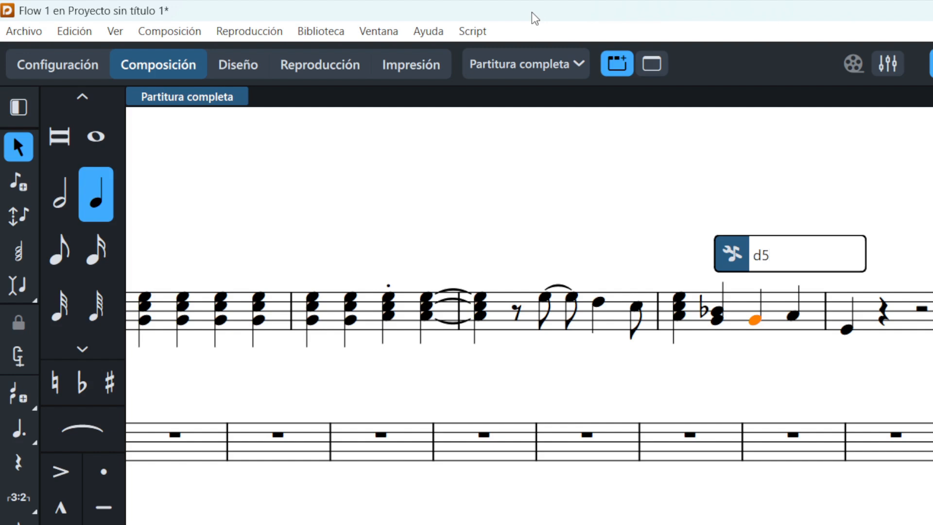
key(Return)
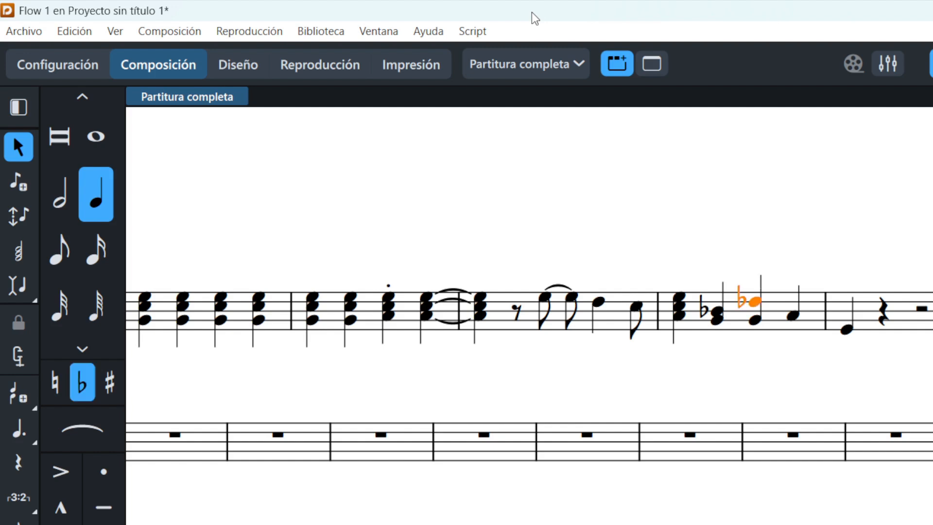
key(Right)
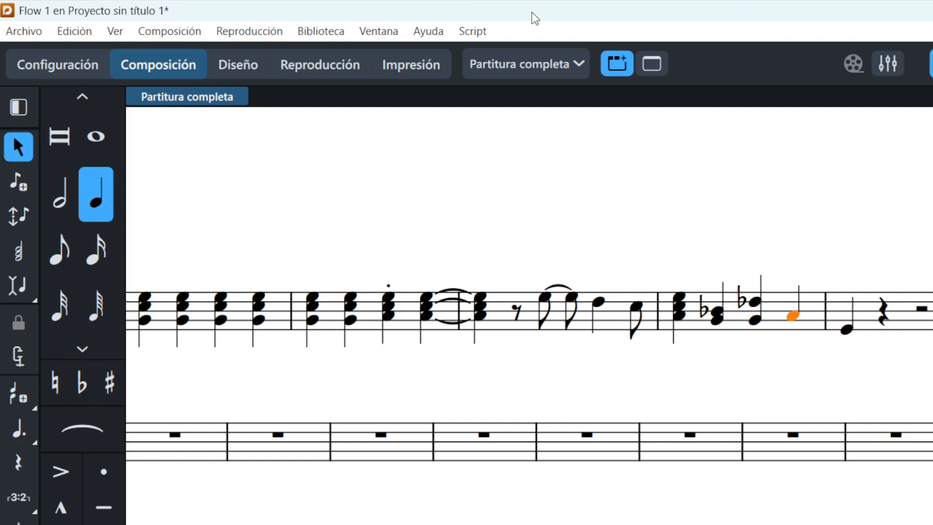
key(shift+i)
text(-6)
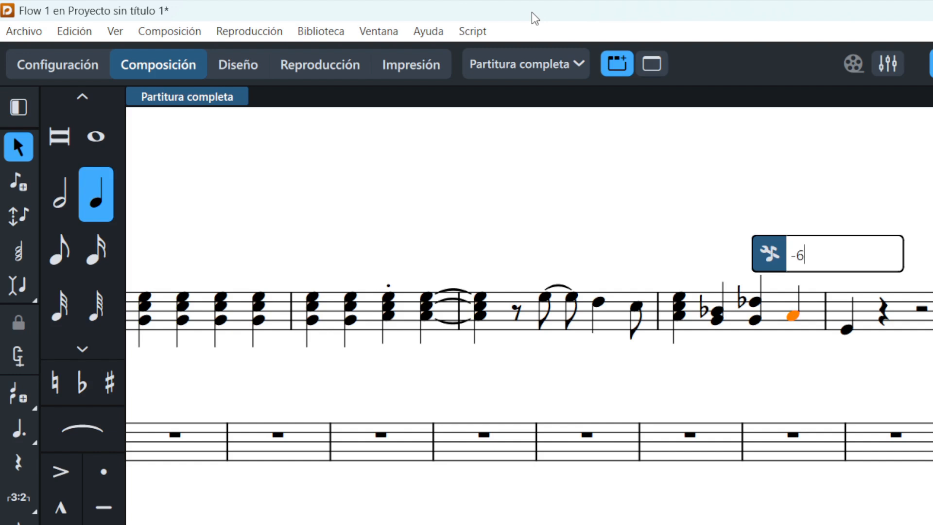
key(Return)
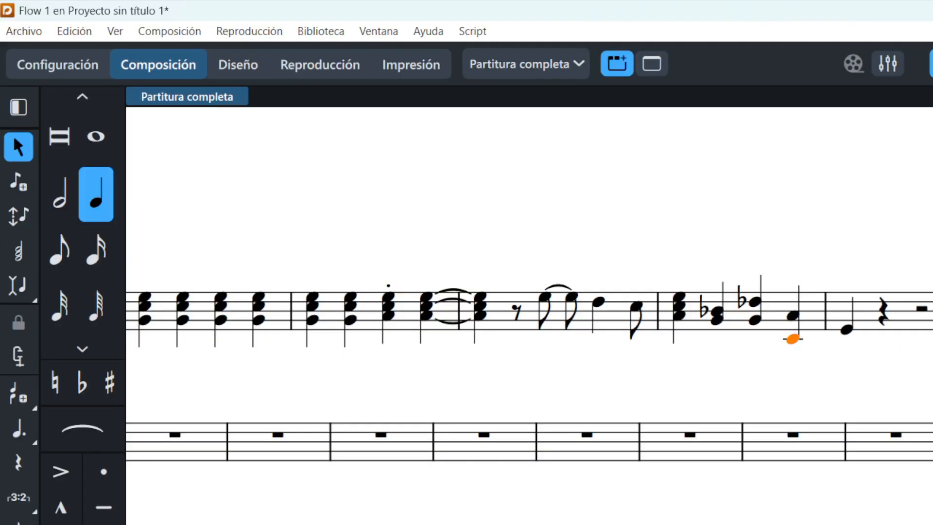
Step: Select the whole first-beat chord of bar 14 and extend the selection back to the fourth-beat chord of bar 12
key(Left)
key(Left)
key(Left)
click(679, 305)
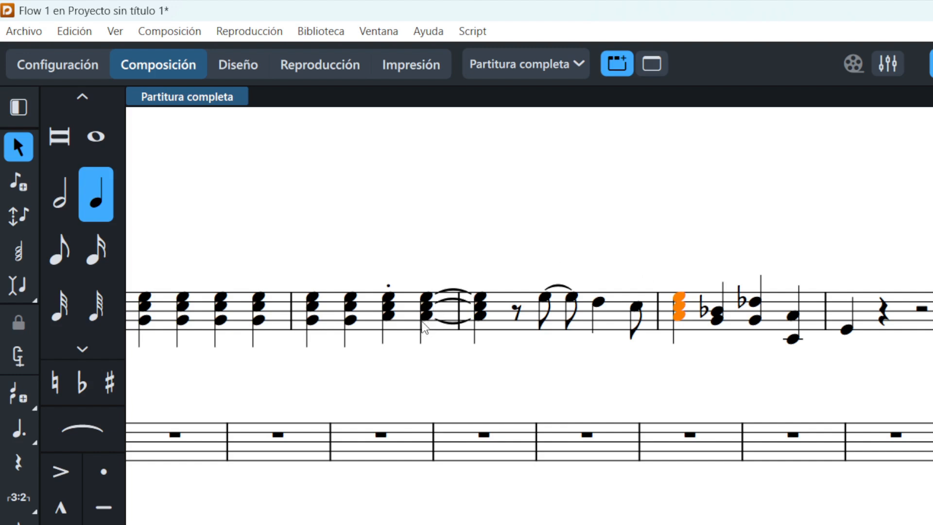
shift+click(427, 325)
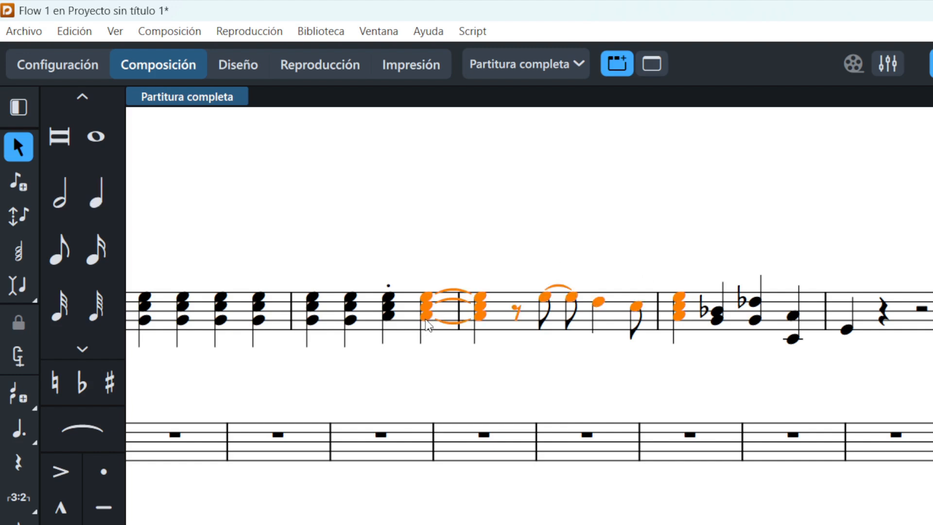
Step: Clear the selection and select each whole chord of bar 12 in turn, from the fourth beat back to the first
click(462, 247)
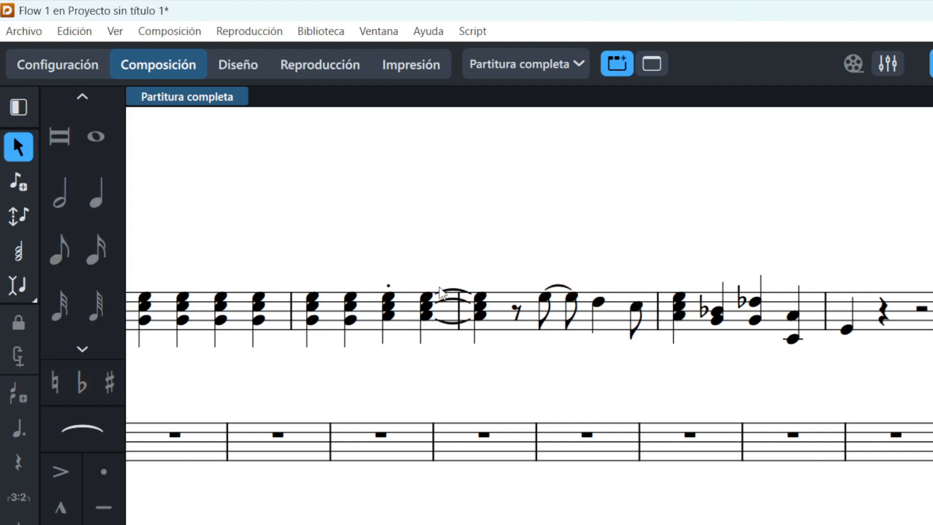
click(421, 335)
click(383, 336)
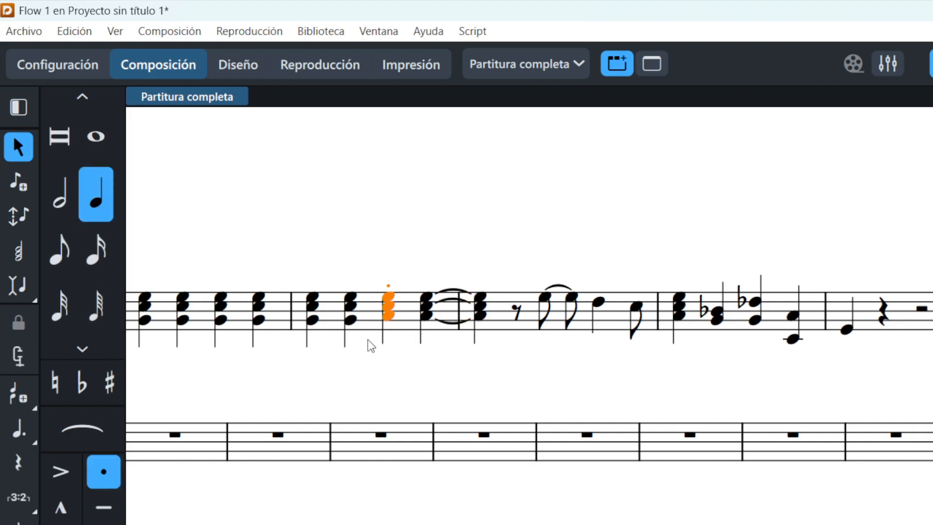
click(345, 342)
click(308, 342)
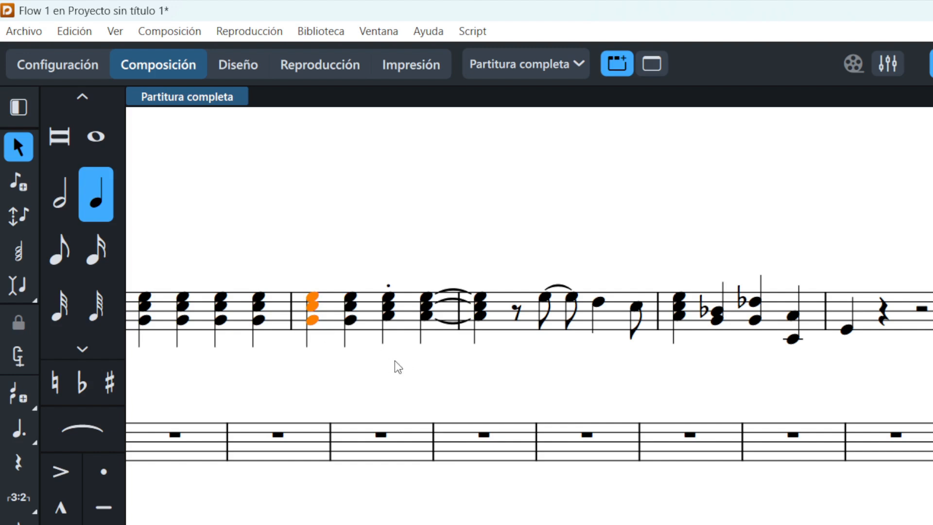
Step: Move the upper staff's tied A4-C5-E5 chord across bars 12-13 forward by an eighth note and back to bar 12's fourth beat
scroll(406, 357, down, 3)
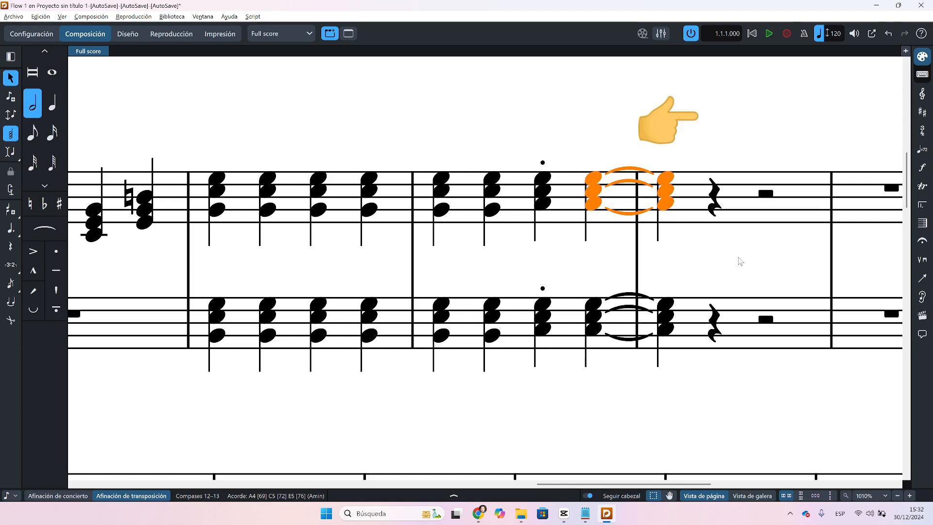
key(alt+Left)
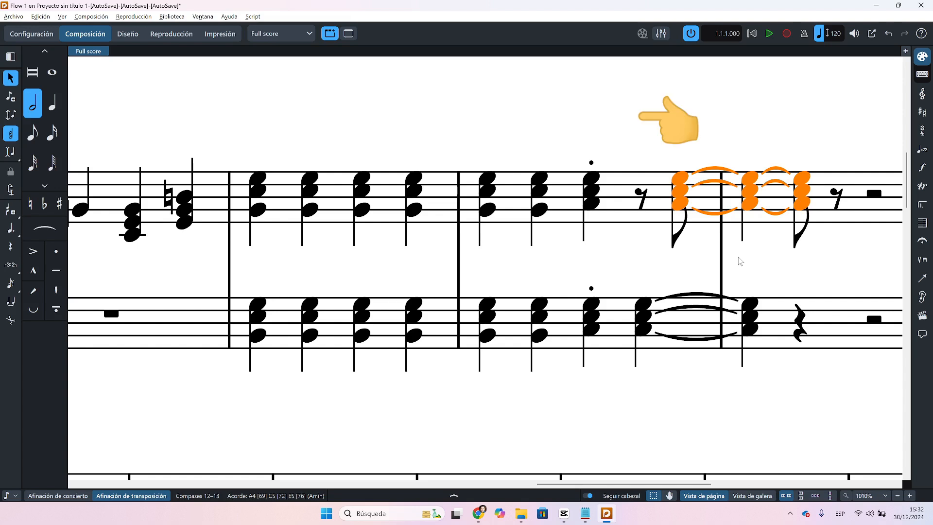
key(alt+Left)
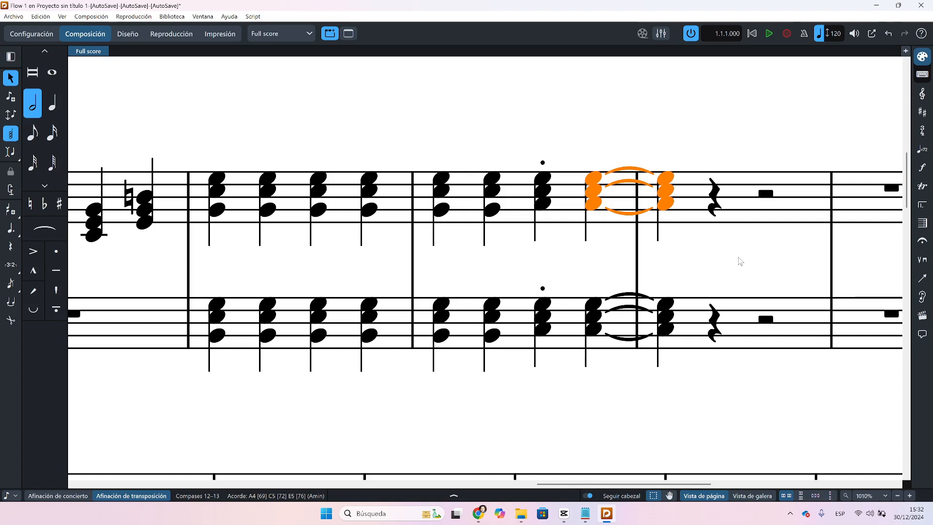
Step: Extend the selection from the upper staff's tied chord back to bar 11's fourth beat, add the lower staff, and clear it
key(shift+Left)
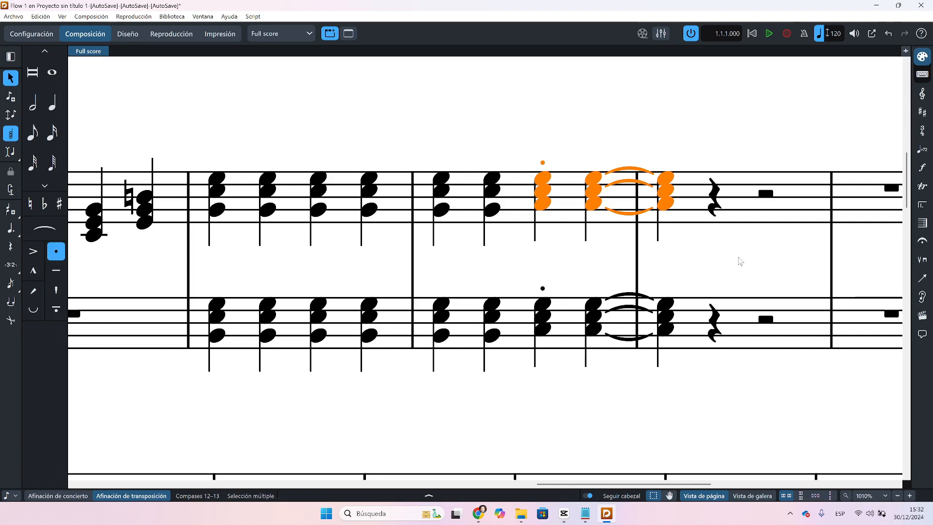
key(shift+Left)
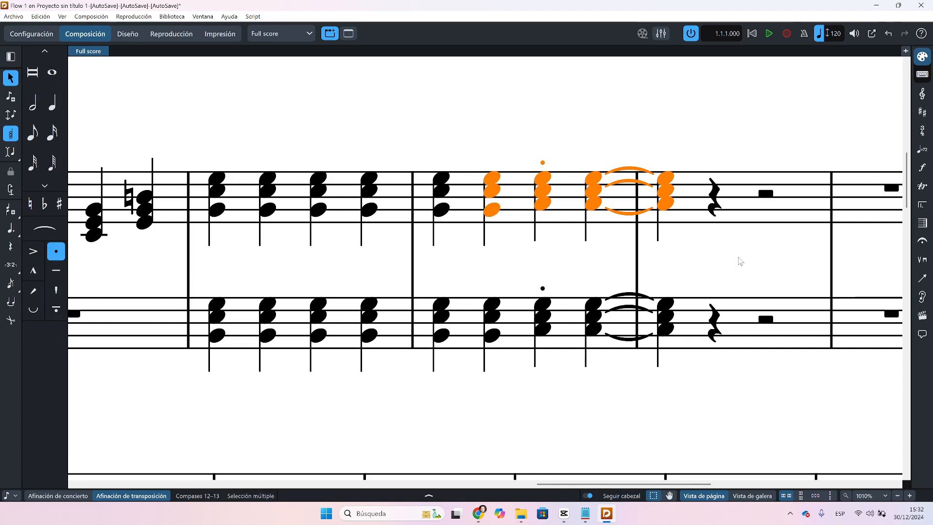
key(shift+Left)
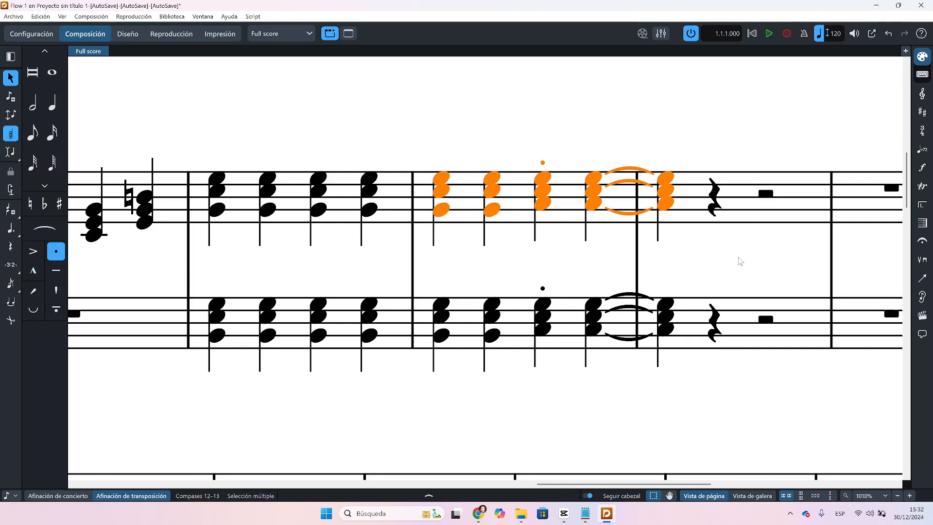
key(shift+Left)
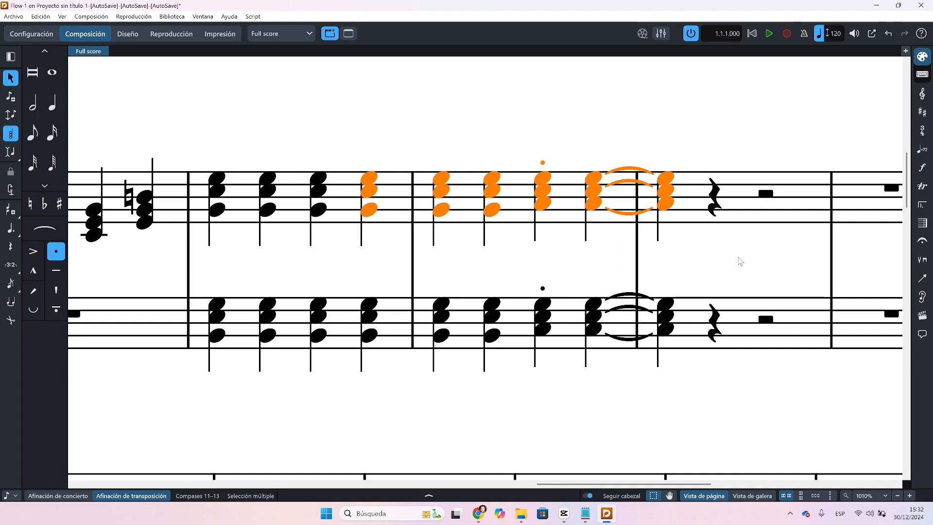
key(shift+Down)
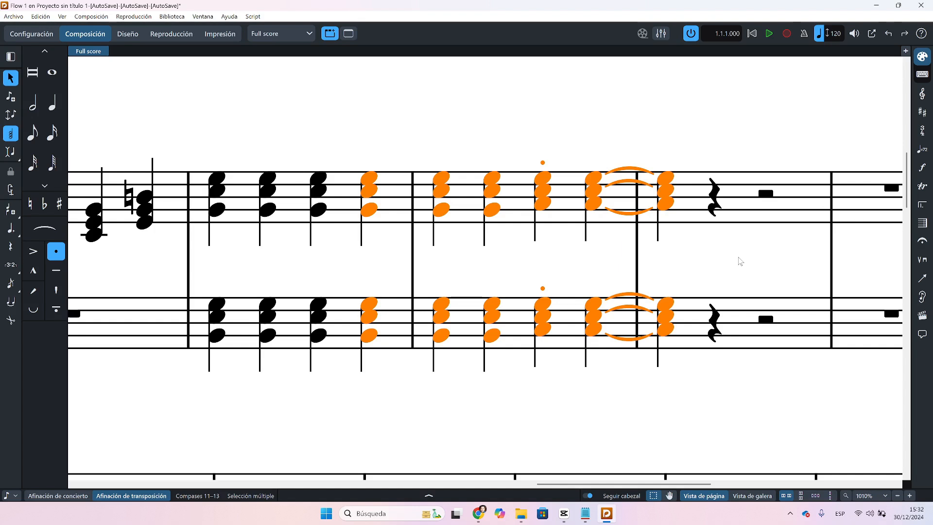
scroll(733, 255, left, 1)
click(724, 257)
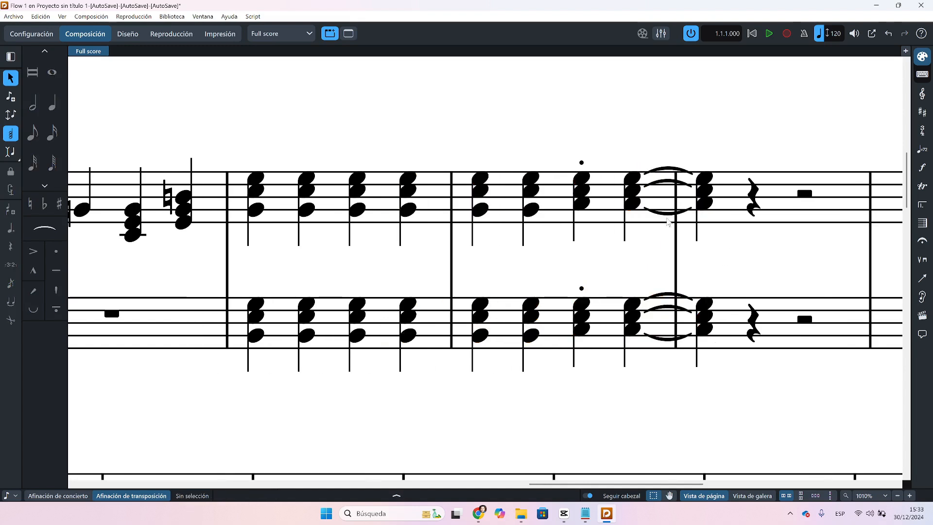
Step: Select the tied chord across bars 12-13 on both staves and extend the selection back to the first chord of bar 11
click(627, 213)
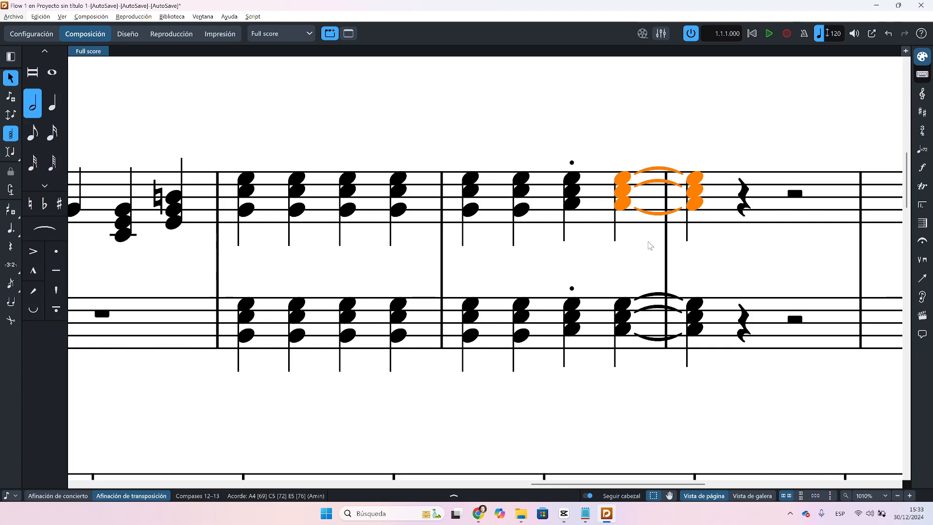
key(shift+Down)
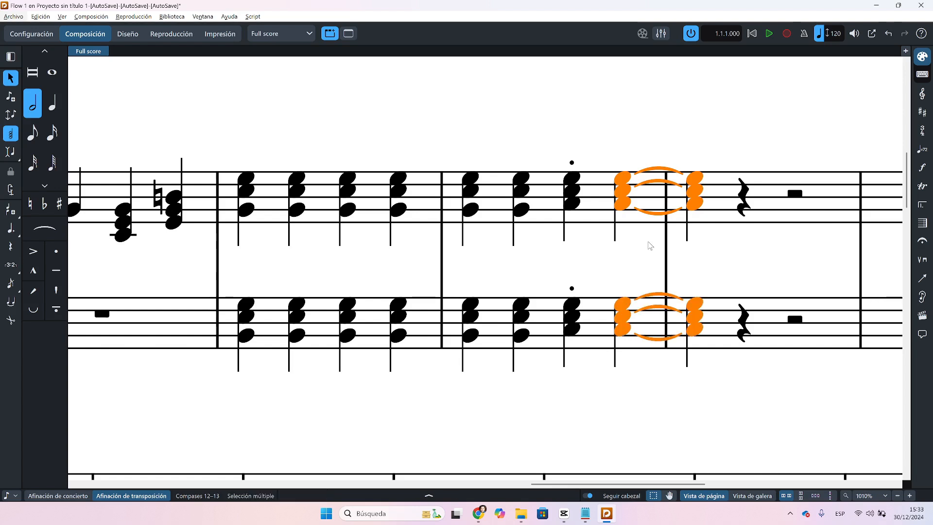
key(shift+Left)
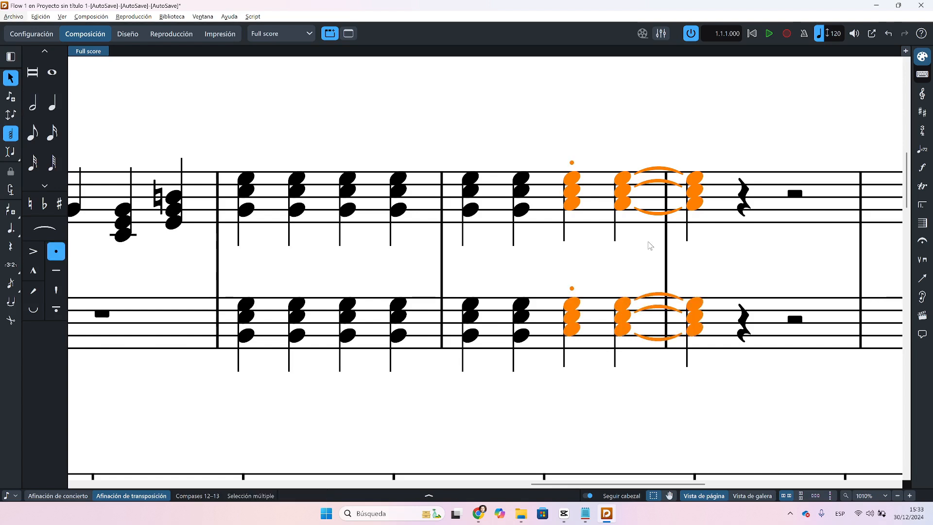
key(shift+Left)
key(shift+Left)
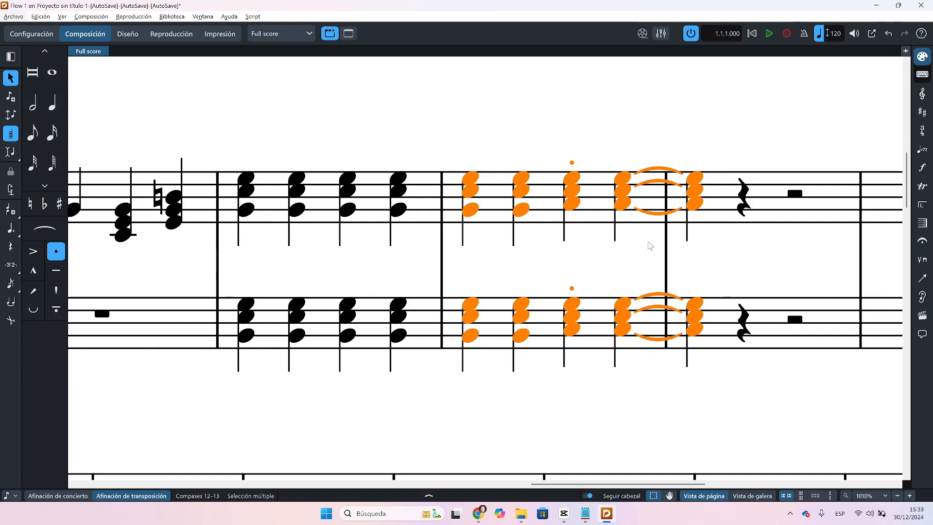
key(shift+Left)
key(shift+Left)
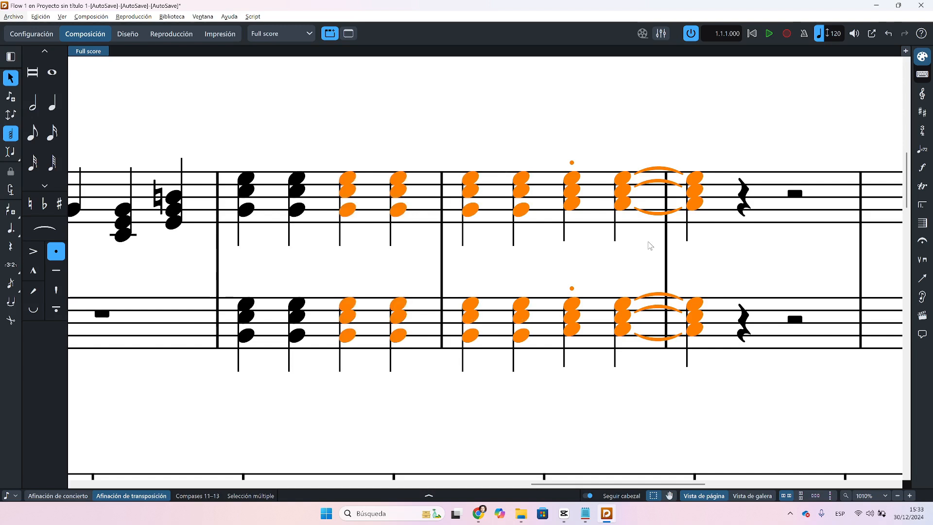
key(shift+Left)
key(shift+Left)
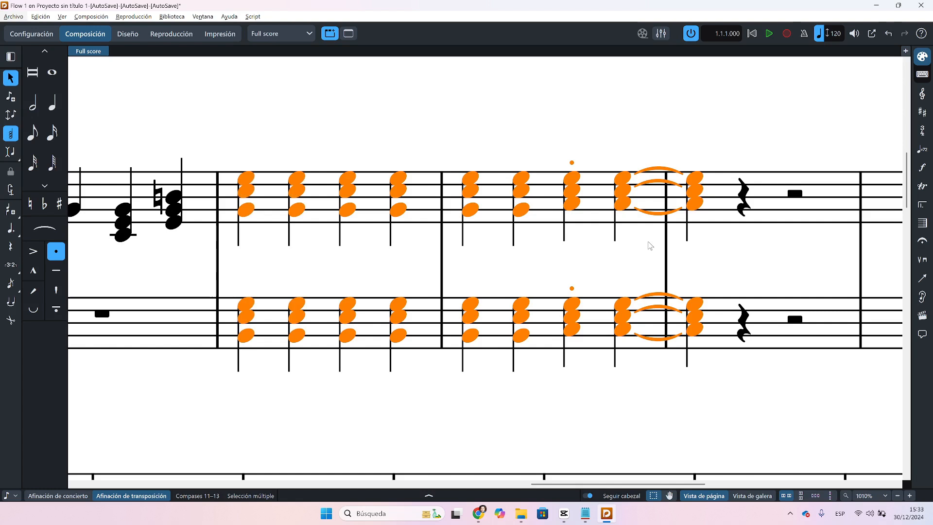
Step: Extend the two-staff selection forward over the rests of bar 13 and shrink it back
key(shift+Right)
key(shift+Right)
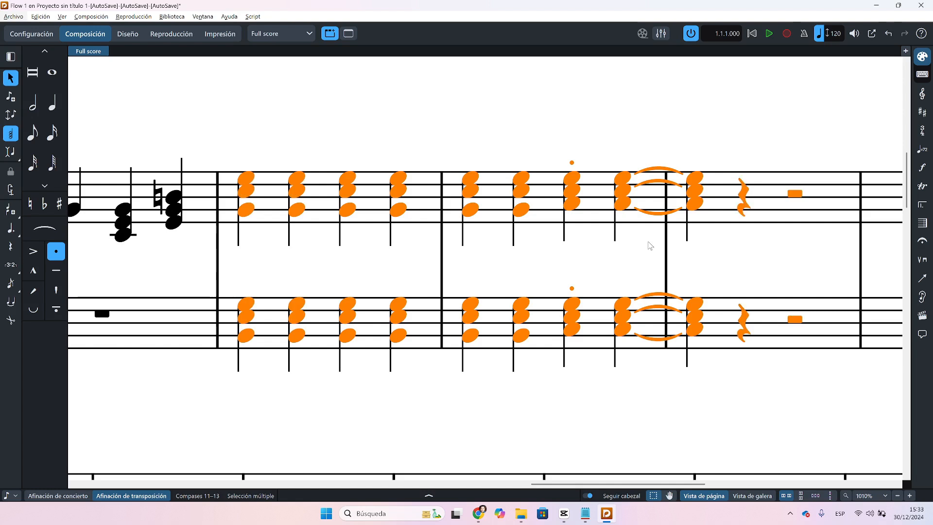
key(shift+Left)
key(shift+Left)
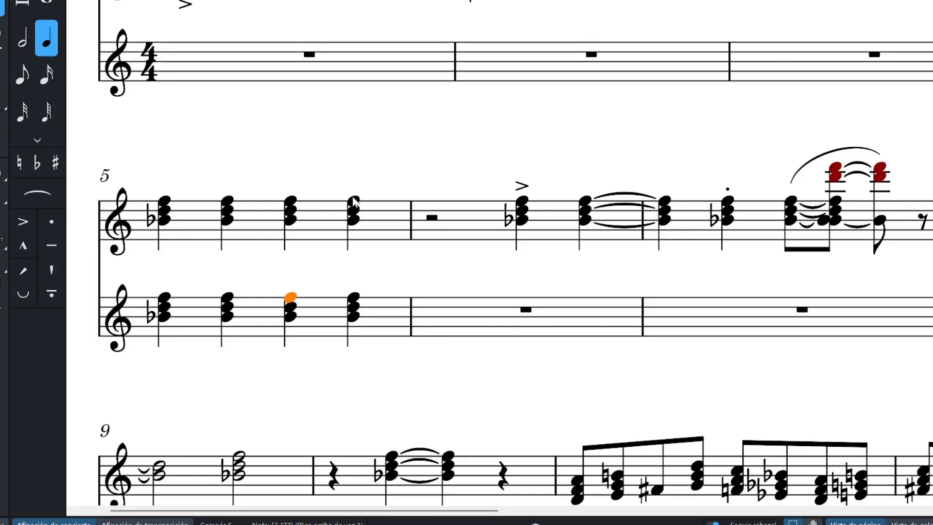
Step: Select the top note of each of the four upper-staff chords in bar 5, and clear the selection
click(353, 201)
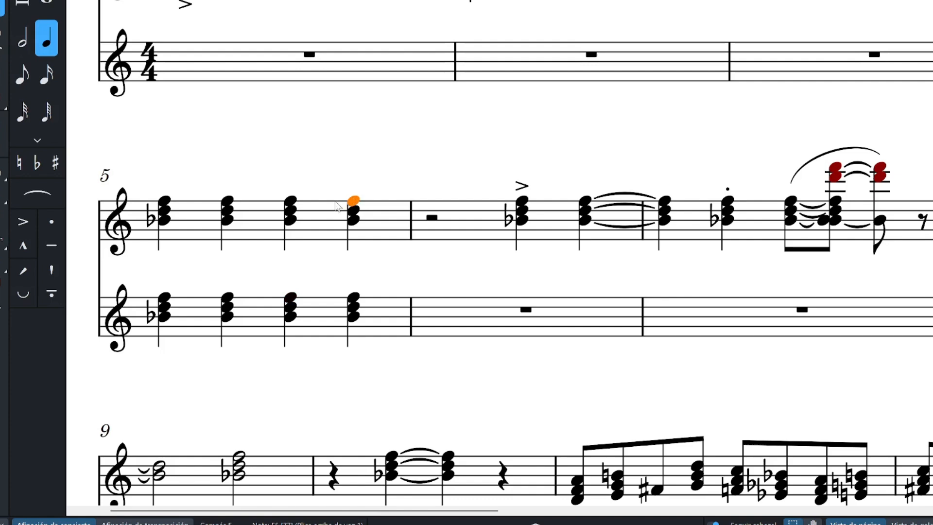
ctrl+click(291, 202)
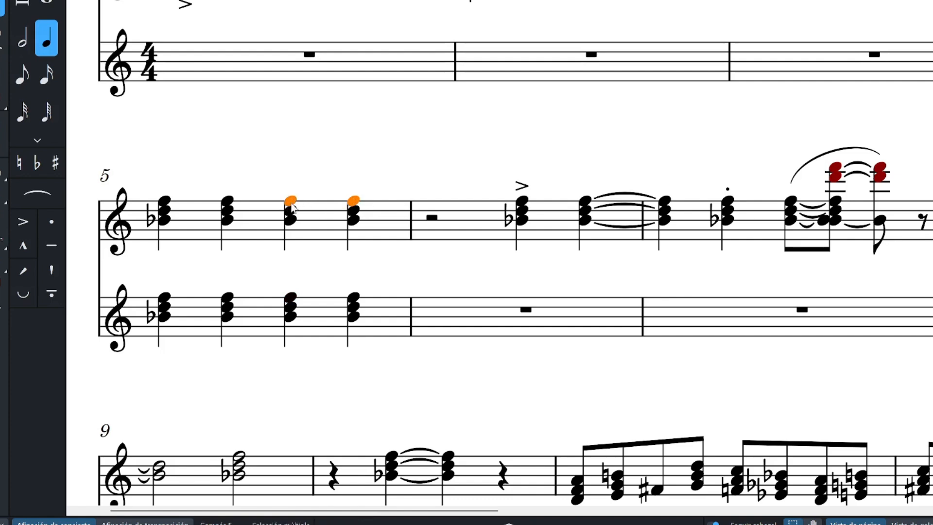
ctrl+click(229, 201)
ctrl+click(161, 200)
click(181, 268)
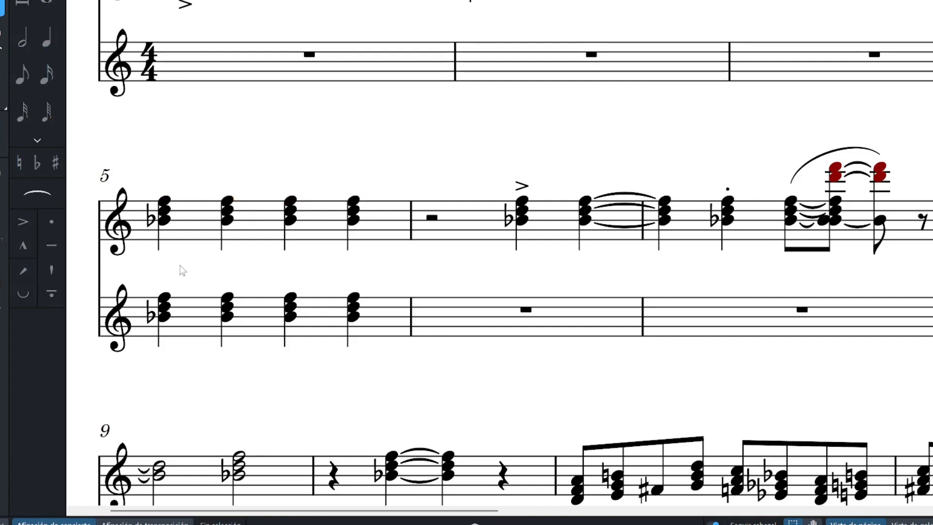
Step: Select individual notes at different heights of bar 5's upper-staff chords, plus the top notes of the lower staff's second and third chords
click(167, 220)
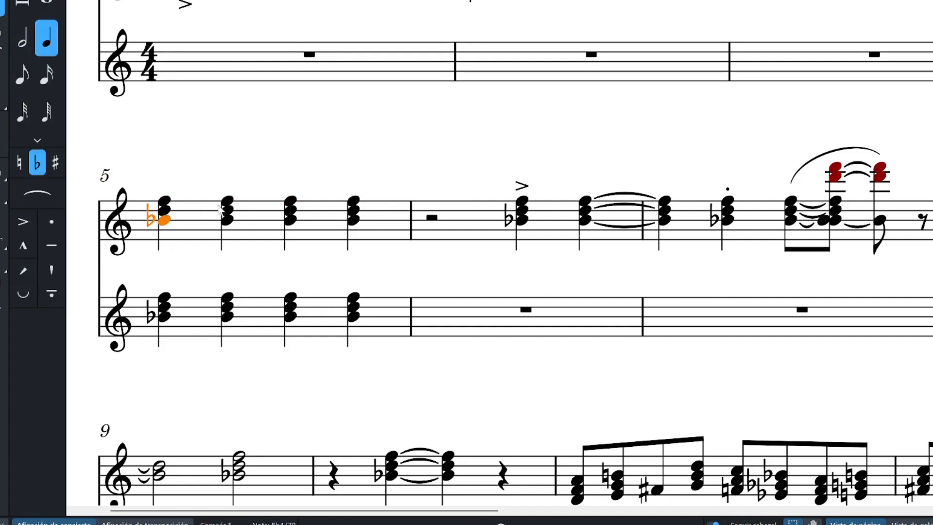
ctrl+click(227, 210)
ctrl+click(292, 201)
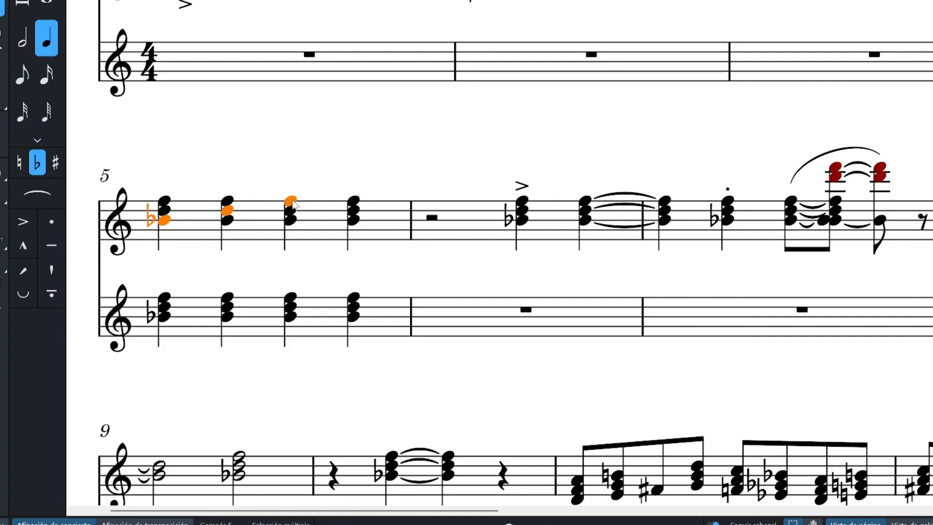
ctrl+click(354, 221)
ctrl+click(227, 297)
ctrl+click(292, 298)
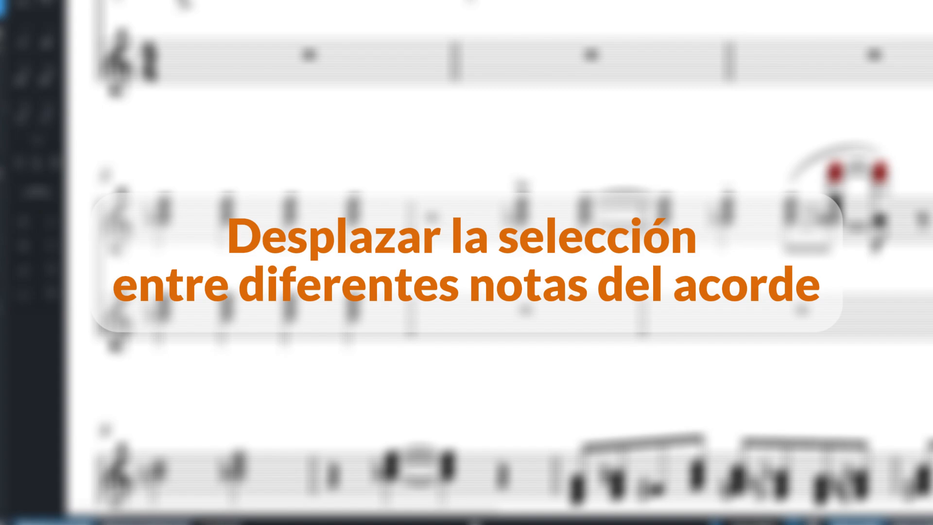
Step: Select the top note of bar 5's fourth upper-staff chord and move the selection repeatedly down and up through the chord notes
click(354, 201)
key(alt+Down)
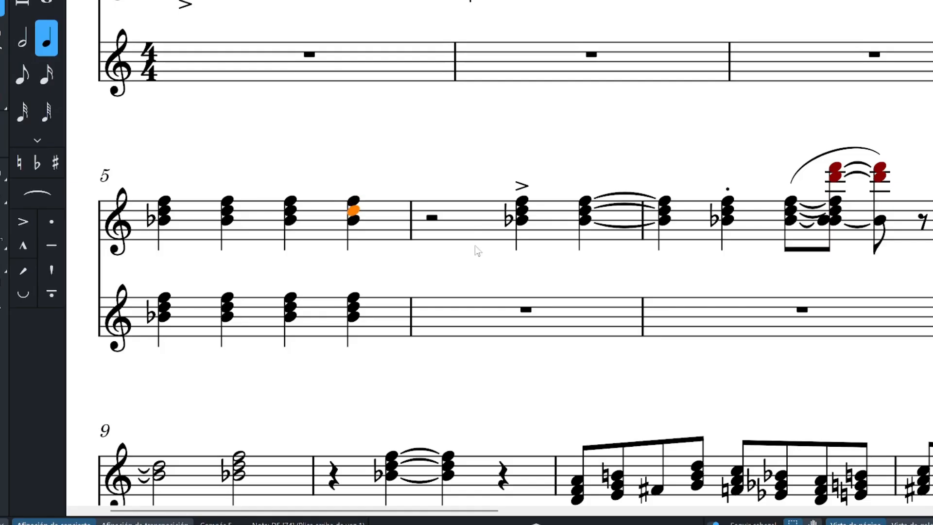
key(alt+Down)
key(alt+Down)
key(alt+Down)
key(alt+Down)
key(alt+Up)
key(alt+Up)
key(alt+Up)
key(alt+Up)
key(alt+Up)
key(alt+Down)
key(alt+Down)
key(alt+Down)
key(alt+Down)
key(alt+Up)
key(alt+Up)
key(alt+Up)
key(alt+Down)
key(alt+Down)
key(alt+Down)
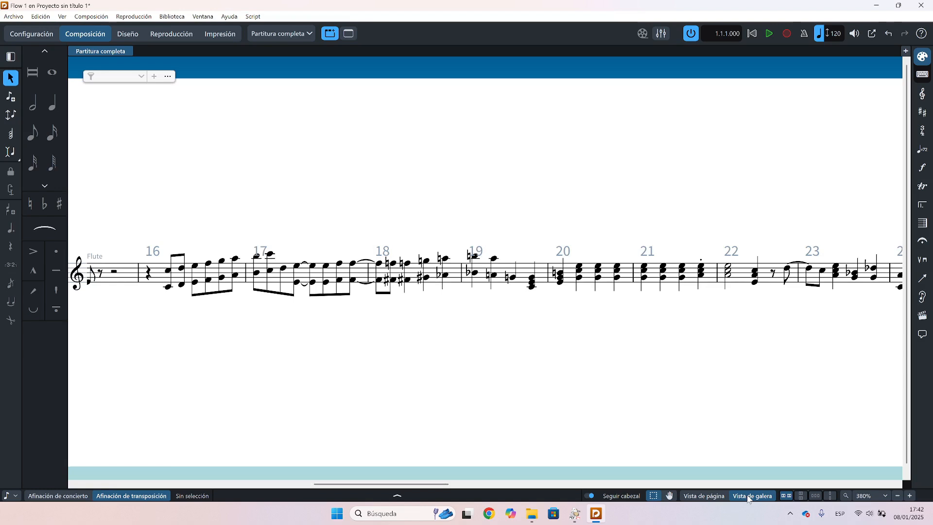
Step: Look back through the Flute part to bar 12 in galley view and switch the score to page view
scroll(380, 347, up, 3)
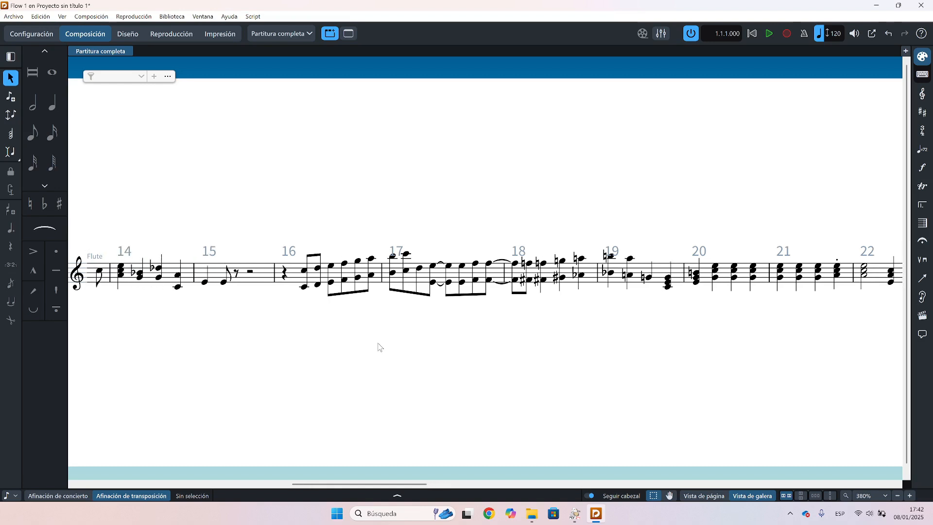
scroll(379, 346, up, 3)
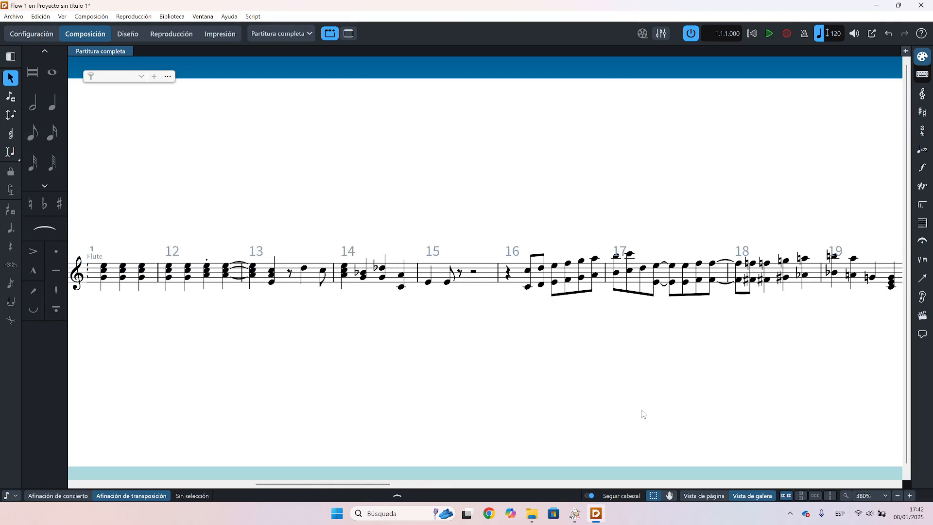
click(703, 496)
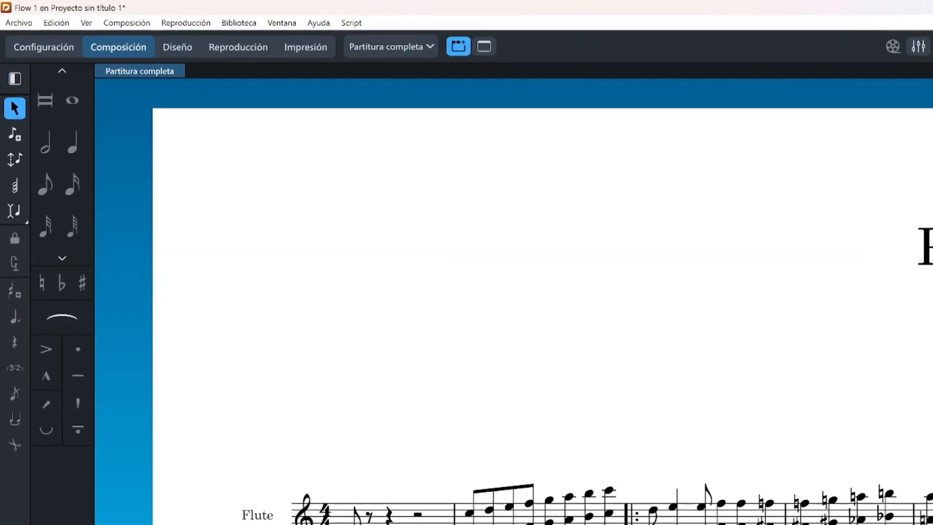
Step: Switch the score to galley view and back to page view
click(87, 25)
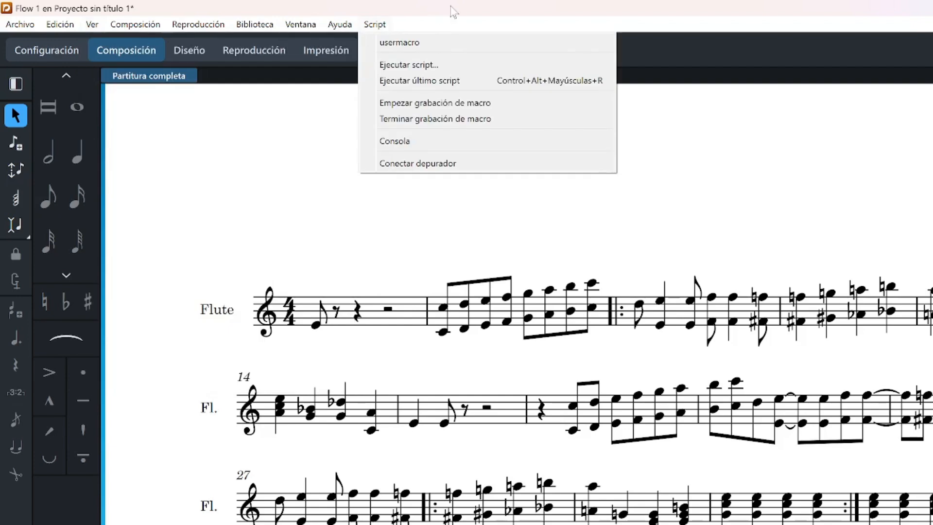
click(453, 11)
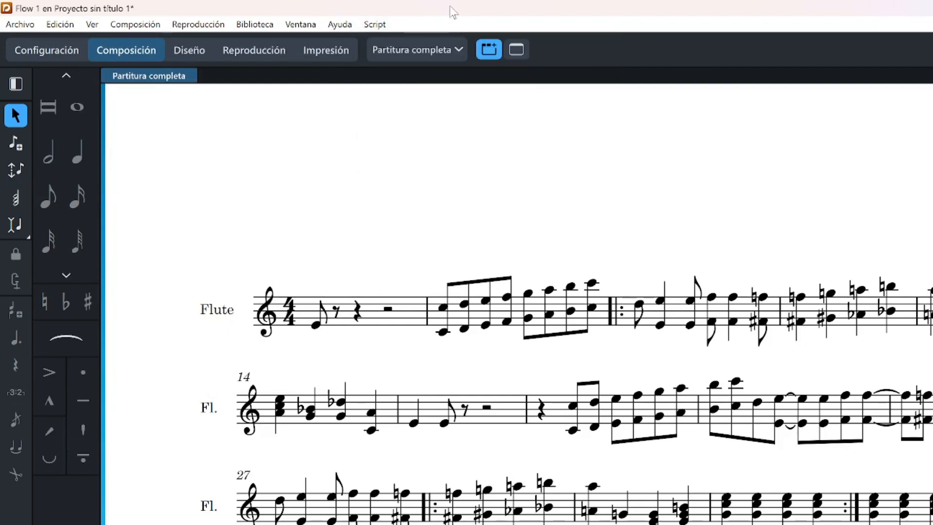
key(ctrl+alt+2)
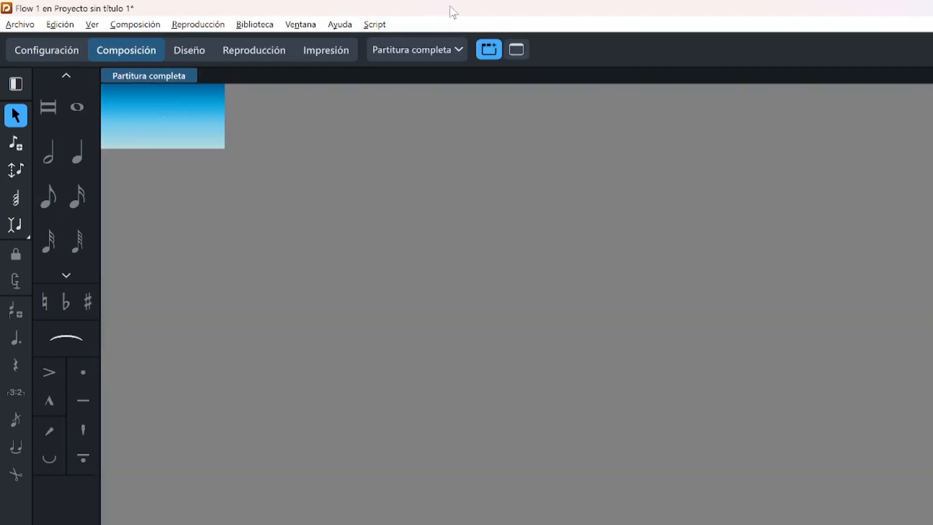
key(ctrl+alt+1)
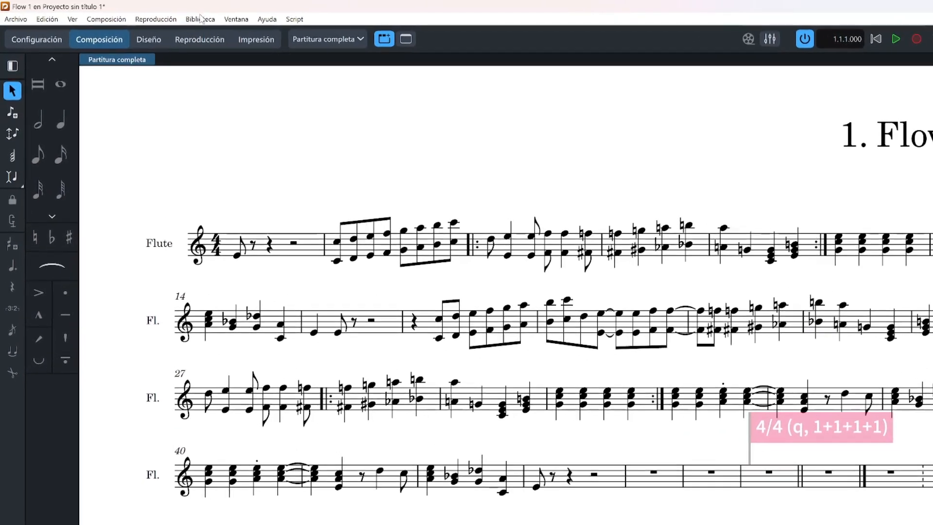
Step: Set the layout's staff labels to Ninguna for both the first system and subsequent systems
click(200, 19)
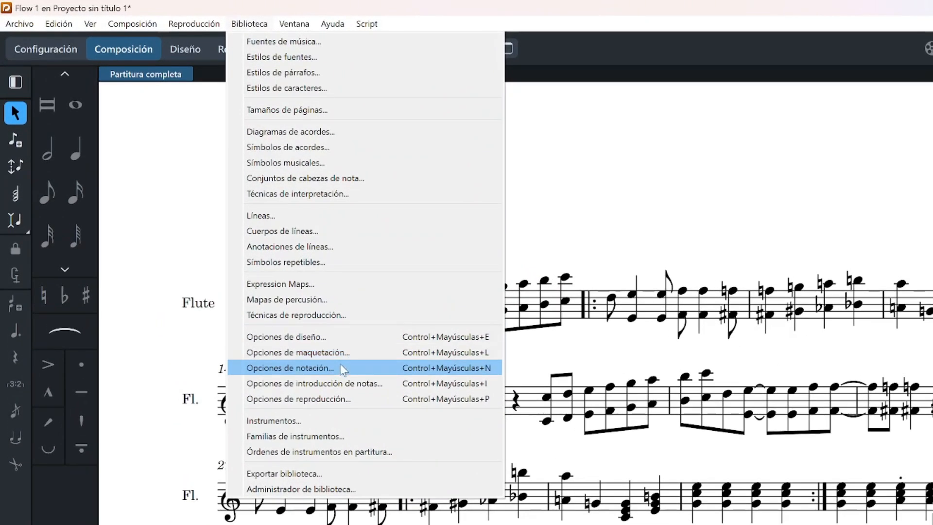
click(350, 353)
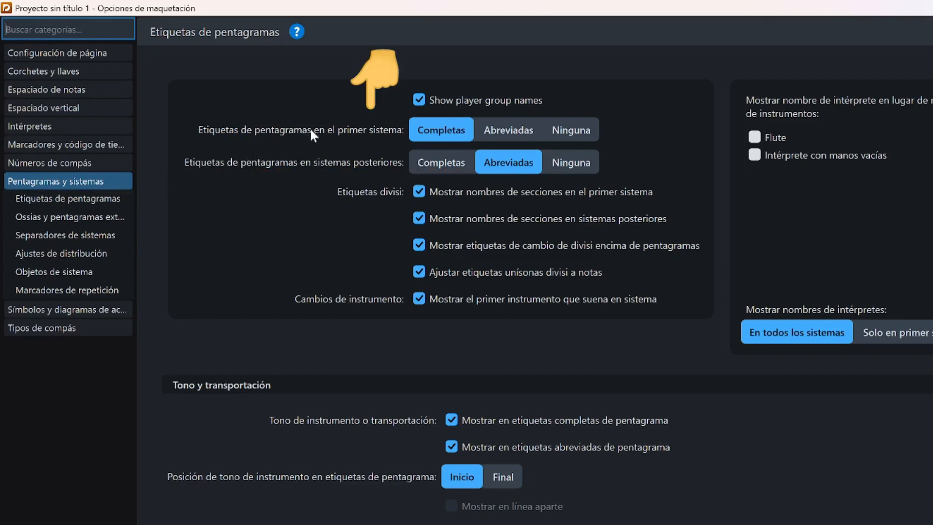
click(574, 132)
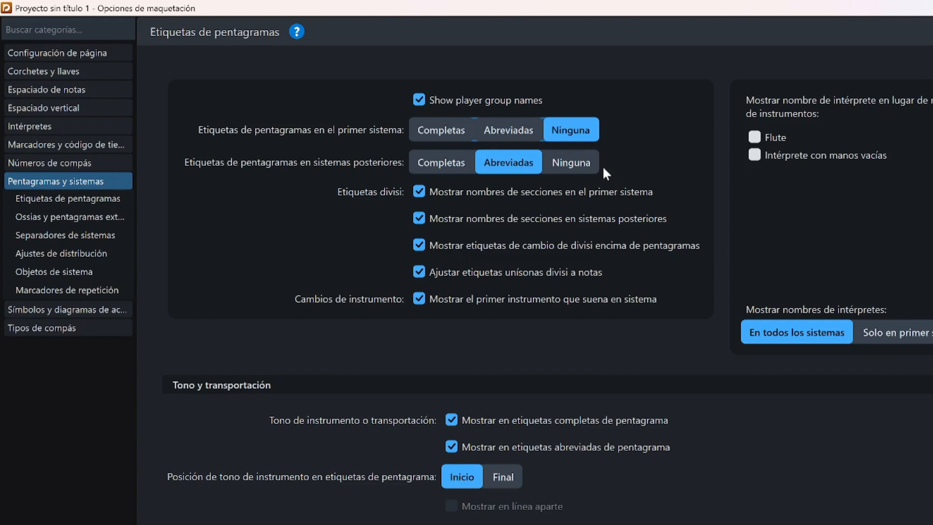
click(569, 168)
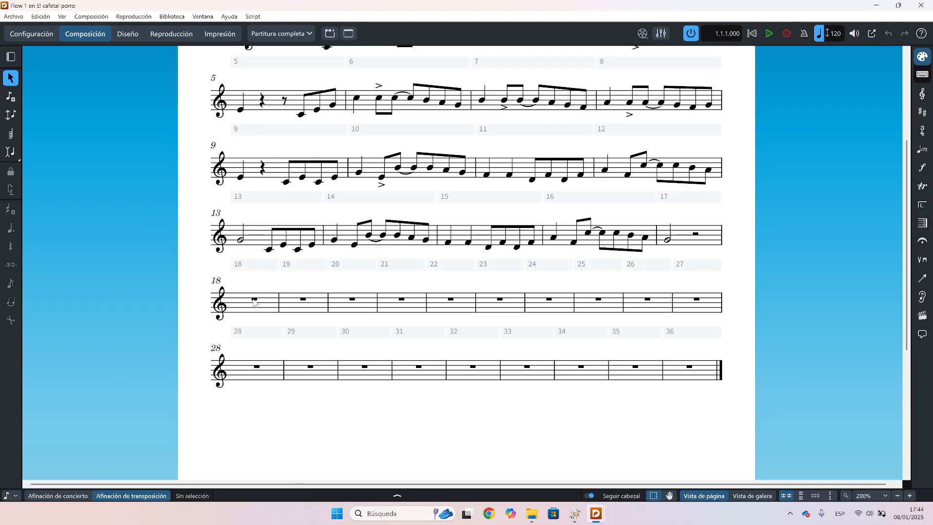
Step: Trim the empty bars at the end of the flow, starting from bar 18, with the bar command trim
click(254, 304)
key(shift+x)
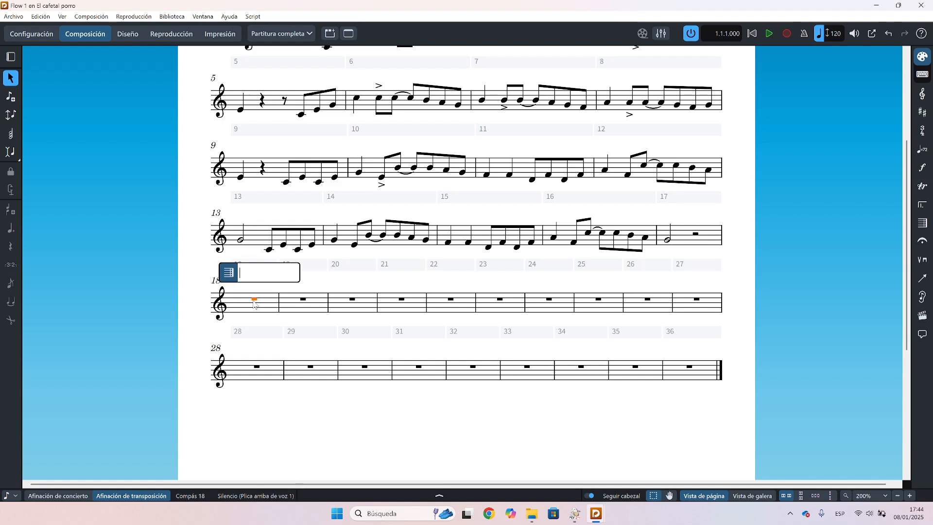
text(trim)
key(Return)
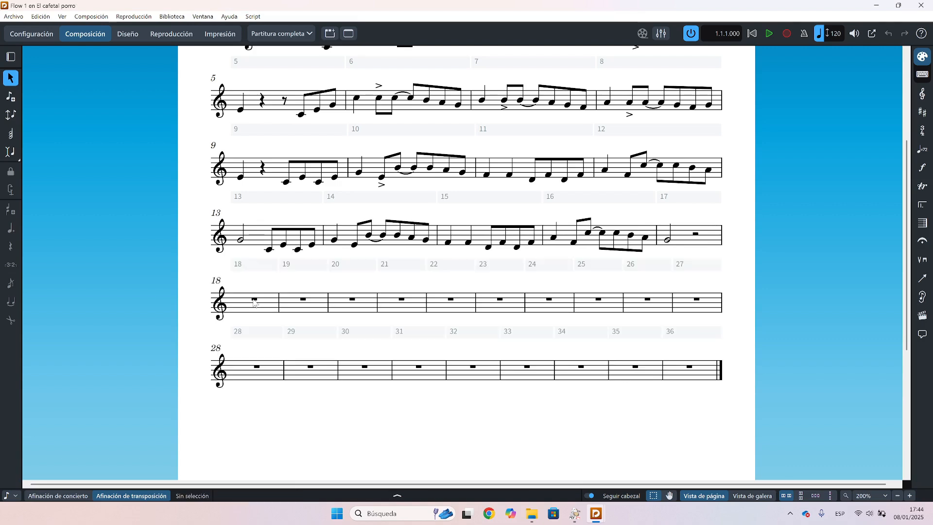
Step: Select the rest in bar 18 and remove all trailing empty bars with the bar command trim
click(253, 304)
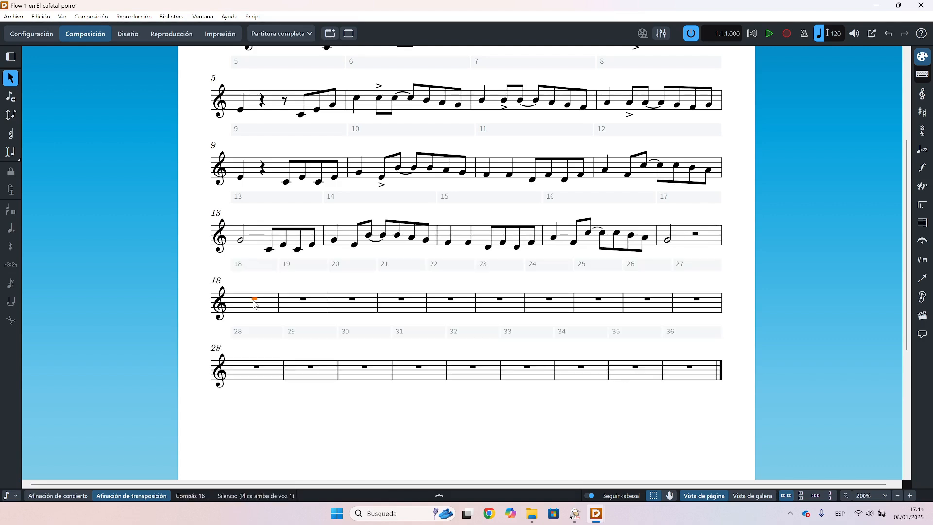
key(shift+b)
text(tri)
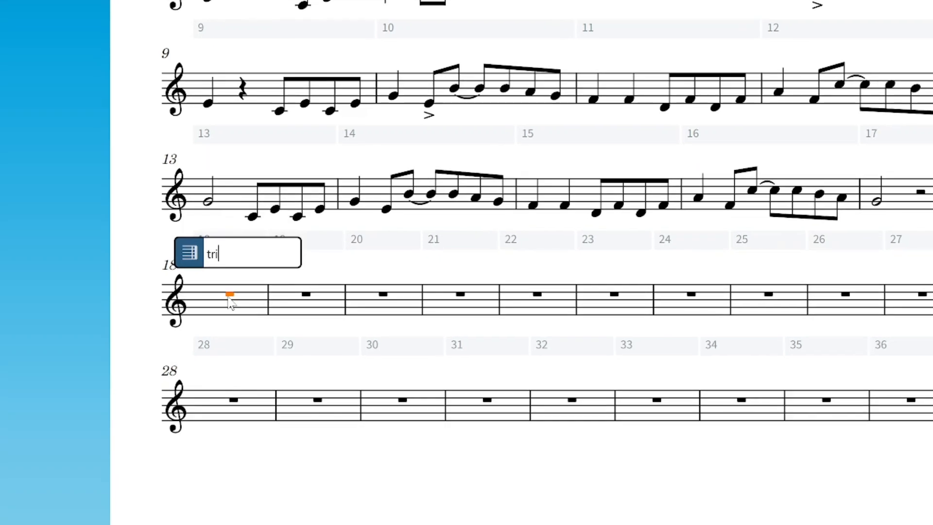
text(m)
key(Return)
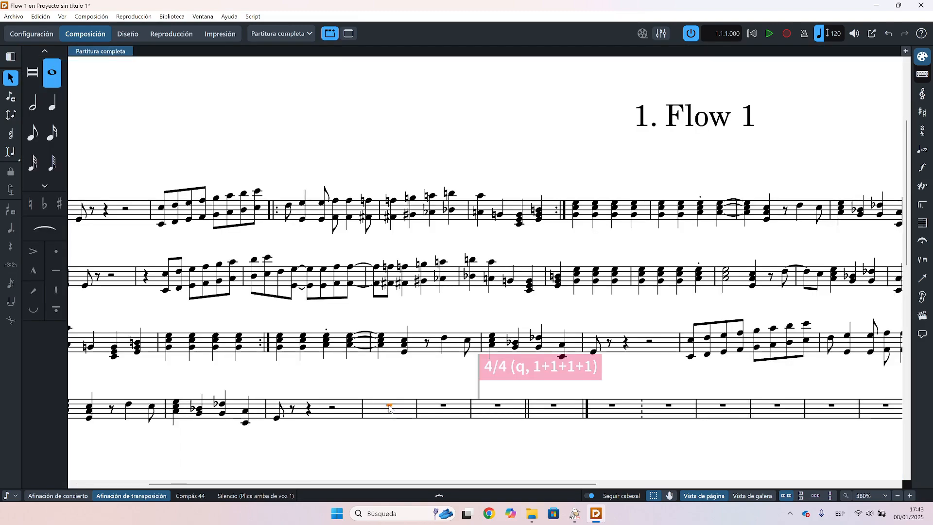
Step: In the untitled project, delete 100 bars starting from the selected rest in bar 44 with the bar command -100
key(shift+b)
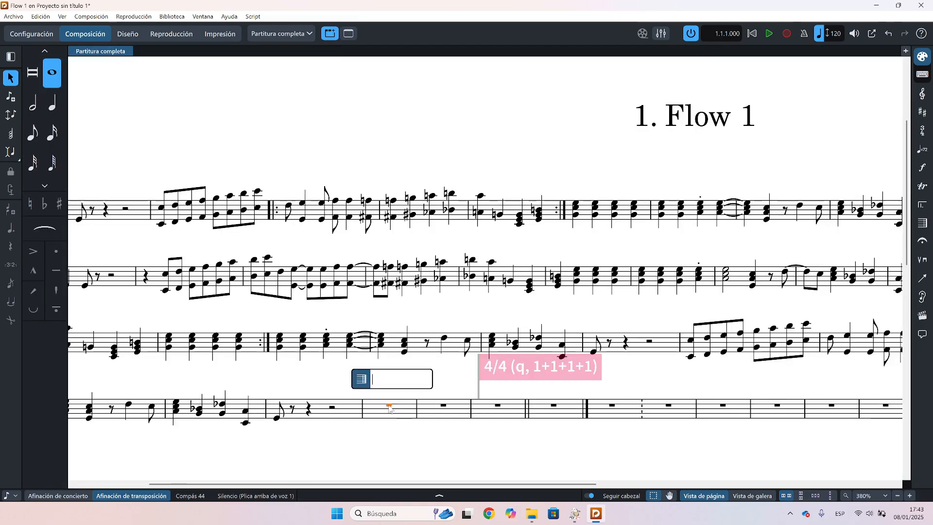
text(-100)
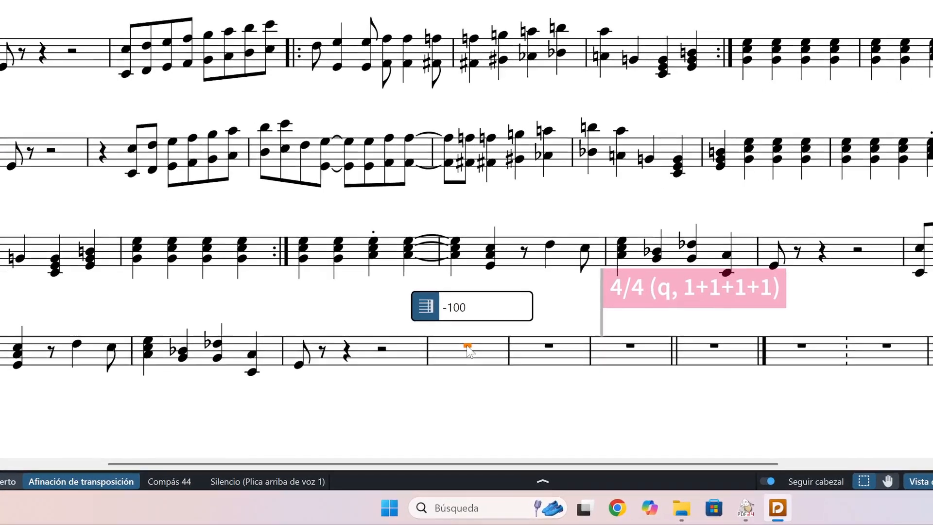
key(Return)
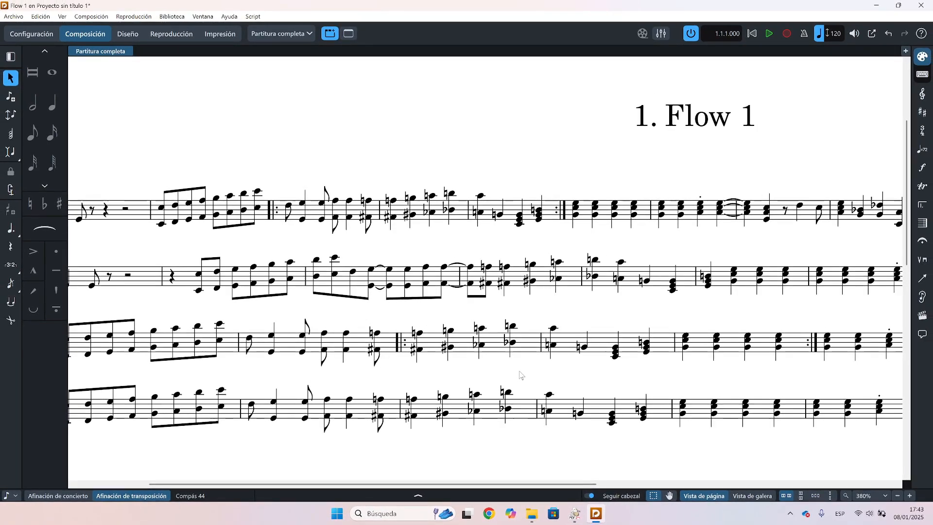
scroll(521, 374, right, 10)
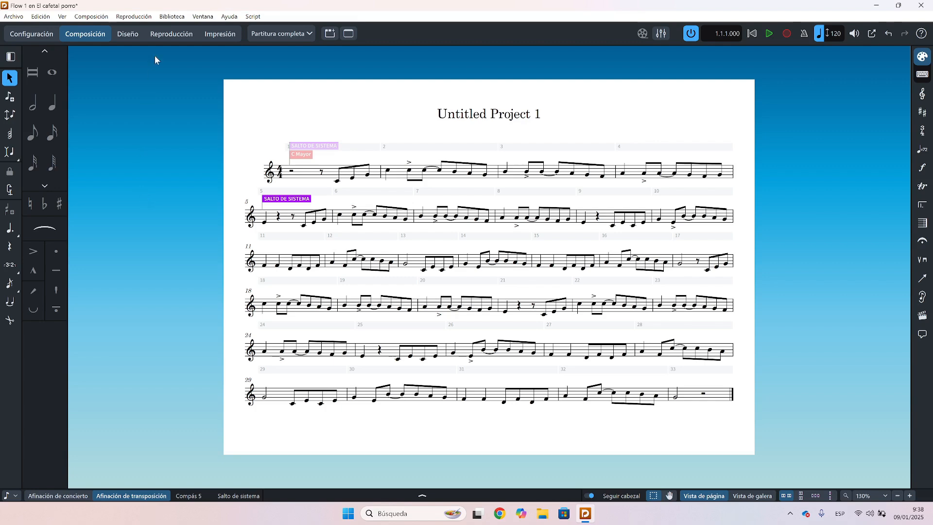
Step: Open the layout options and set the Partitura completa page size to Letter with Vertical orientation
click(165, 18)
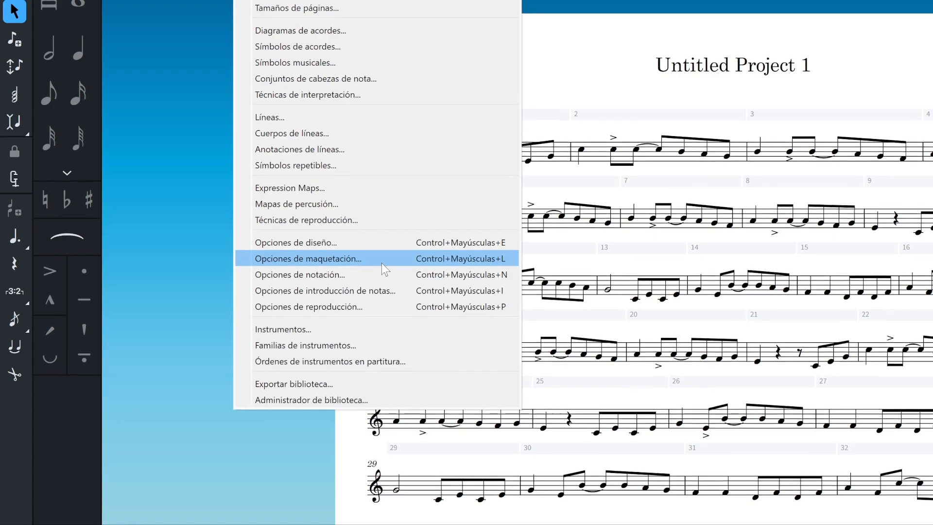
click(381, 263)
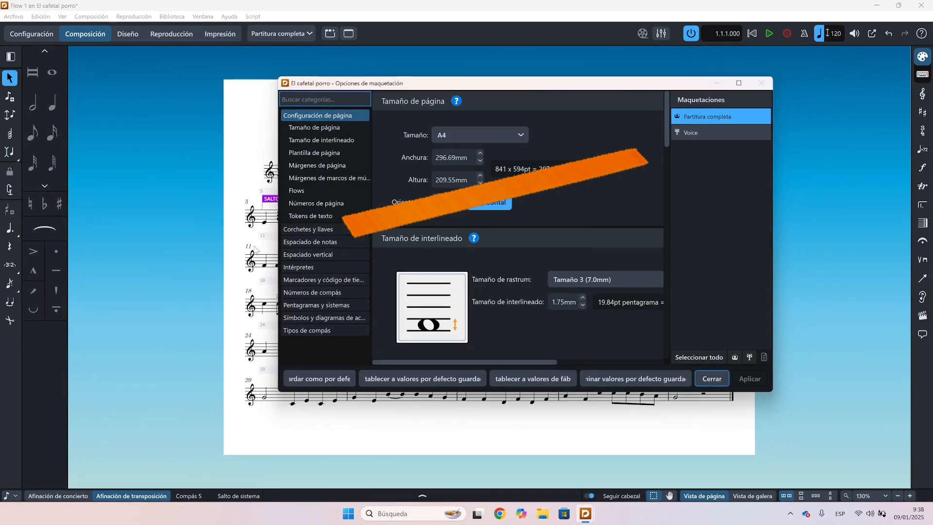
scroll(578, 209, down, 1)
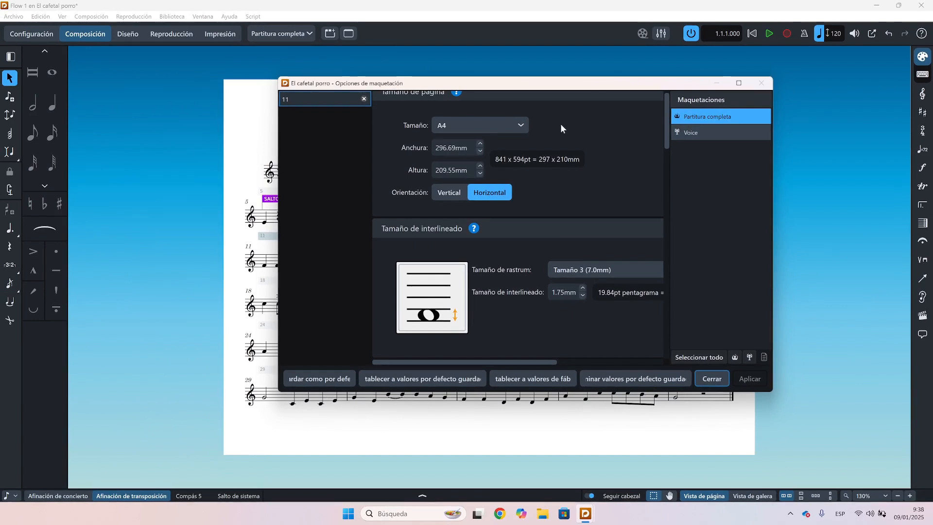
click(364, 99)
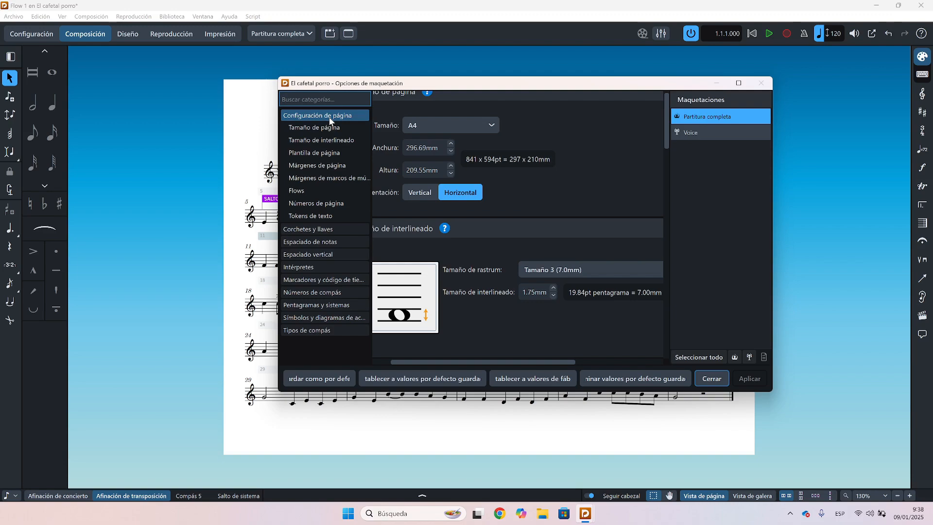
click(492, 125)
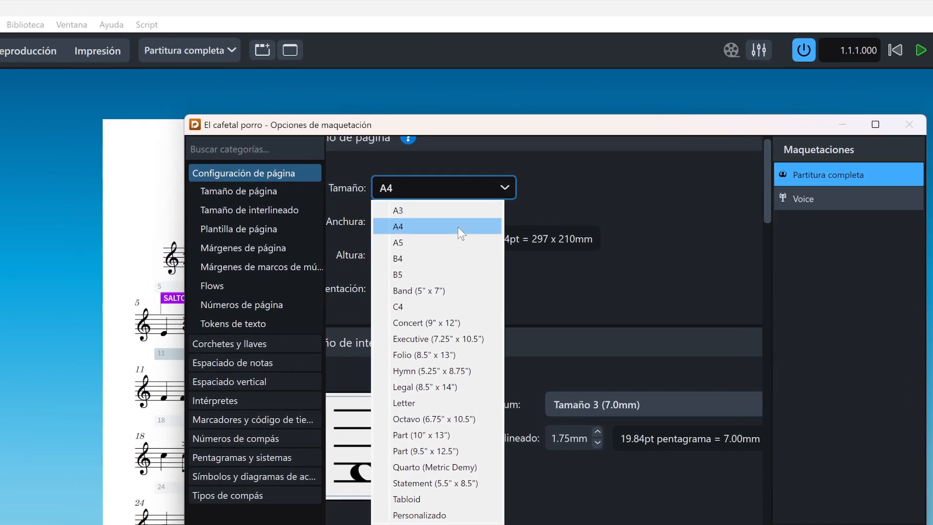
click(444, 403)
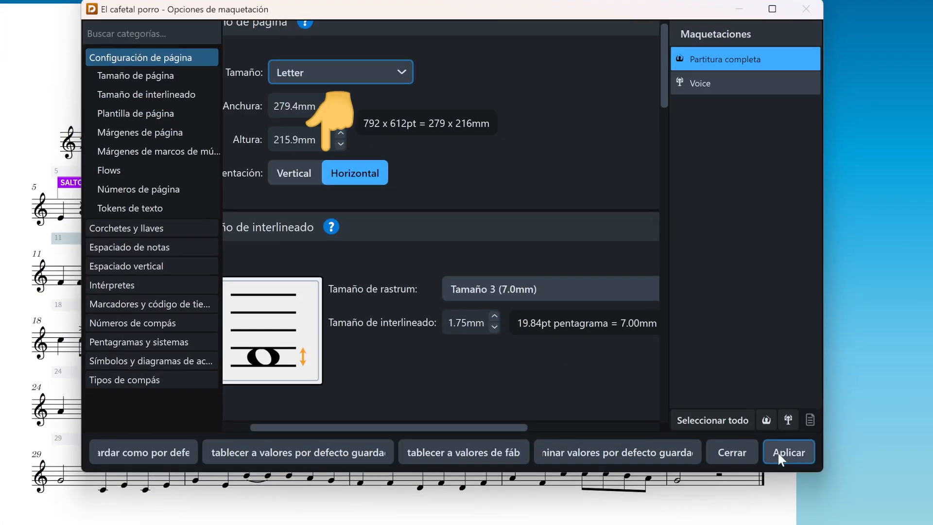
click(290, 178)
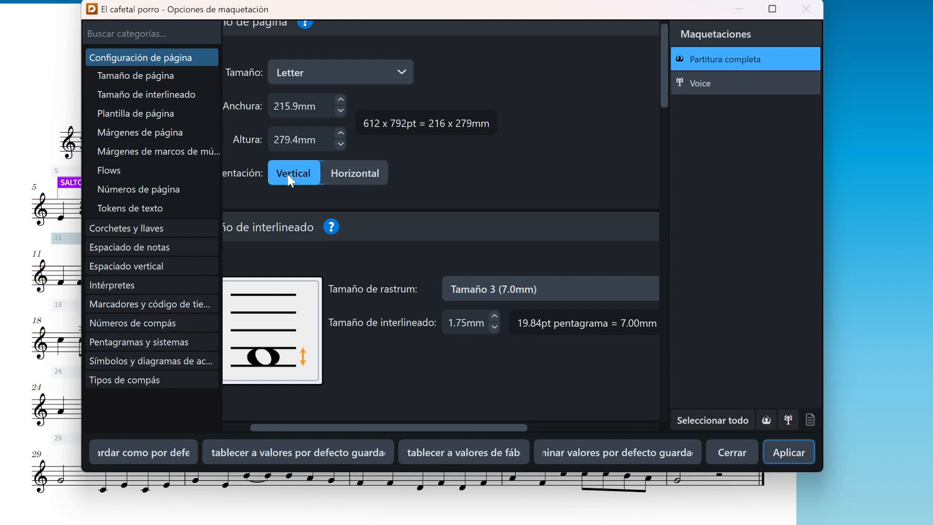
scroll(302, 189, left, 2)
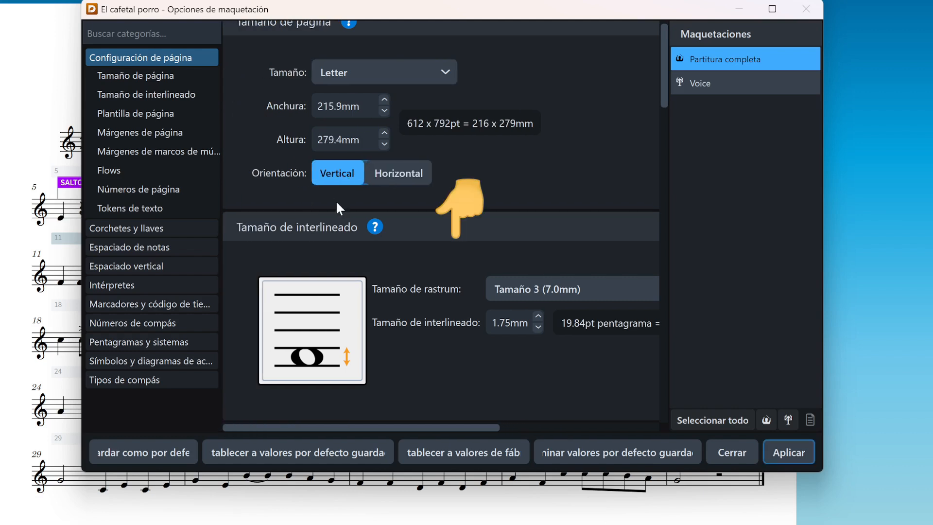
Step: Set the rastrum size to Tamaño 4 (6.5mm), apply the layout changes and close the options
scroll(403, 249, down, 1)
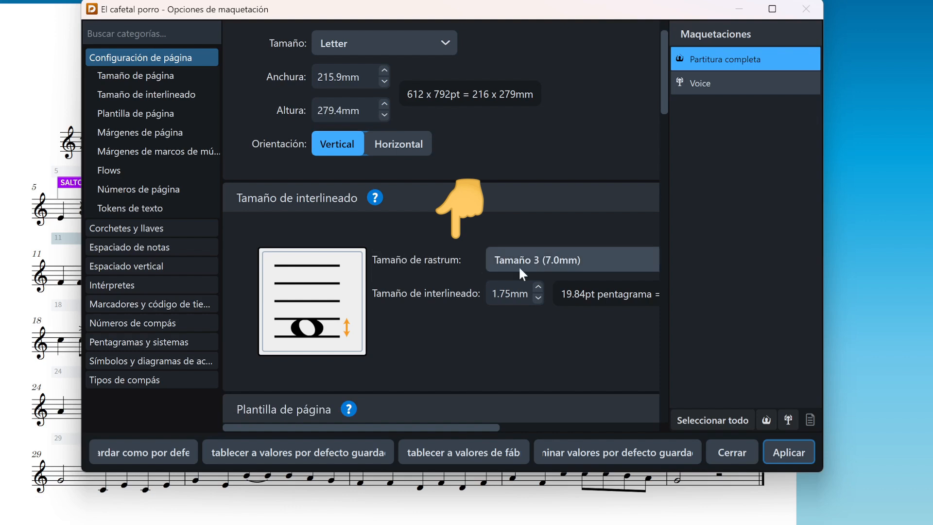
click(609, 262)
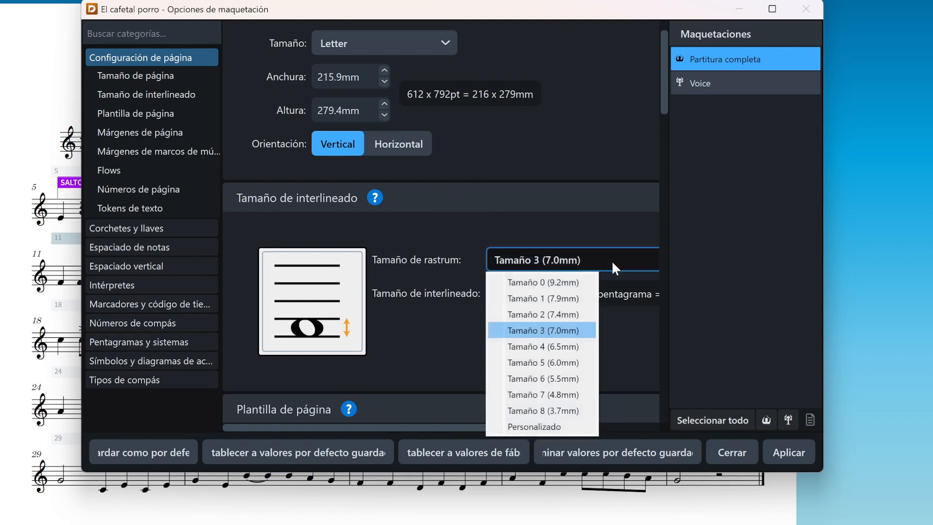
click(555, 346)
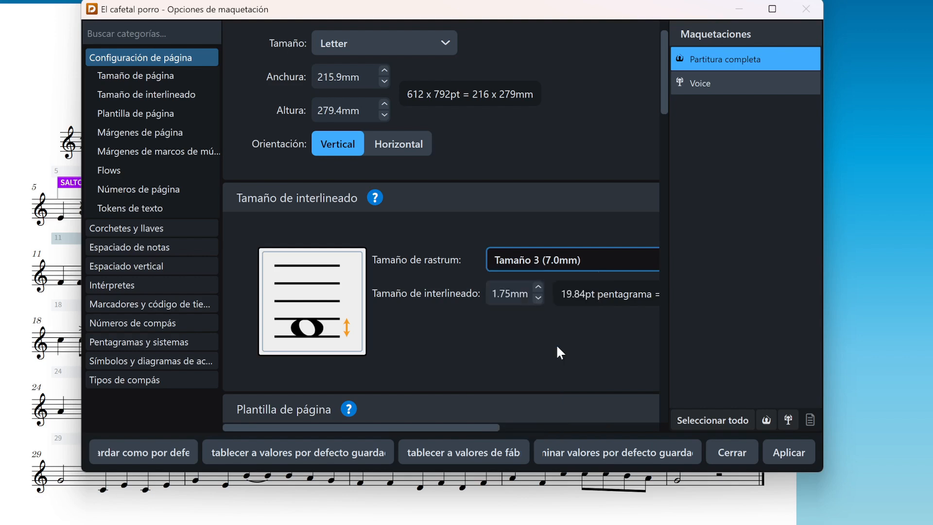
click(788, 455)
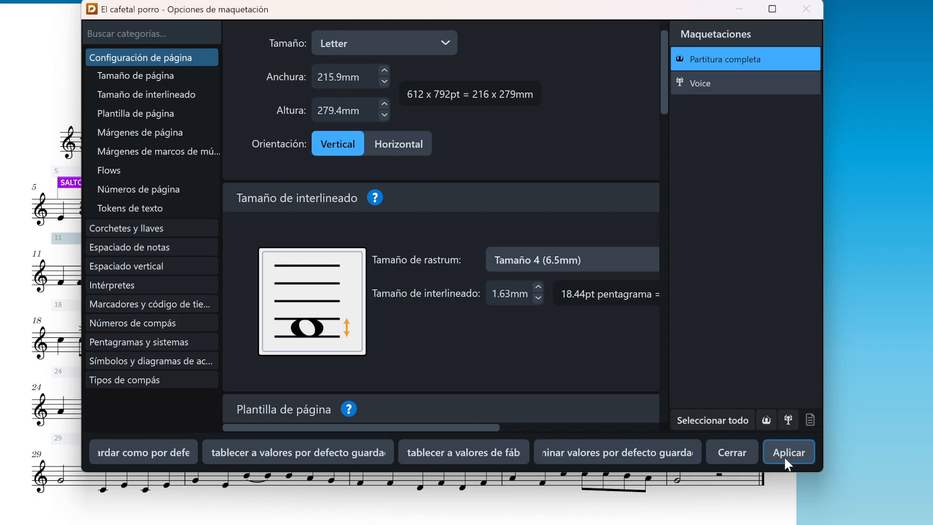
click(726, 450)
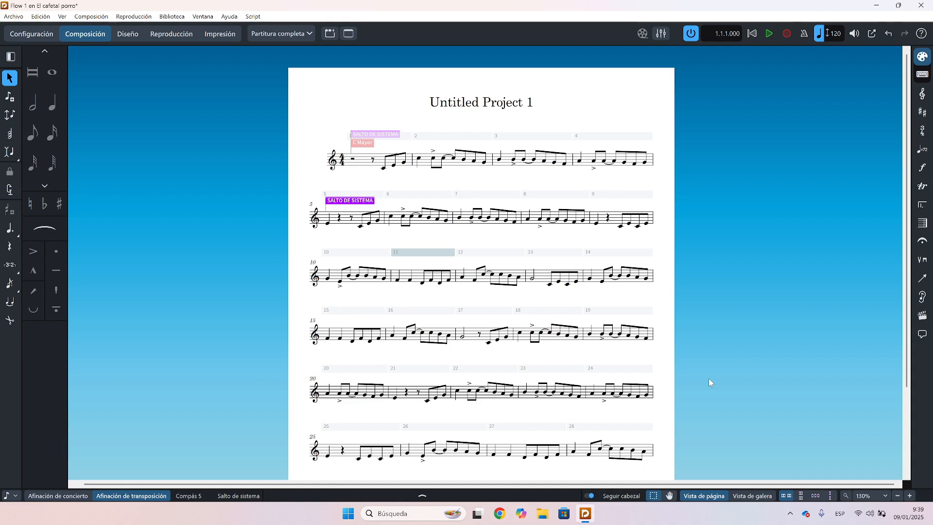
Step: Reopen the layout options, compare the Voice and Partitura completa page settings, and select both layouts together
key(ctrl+shift+l)
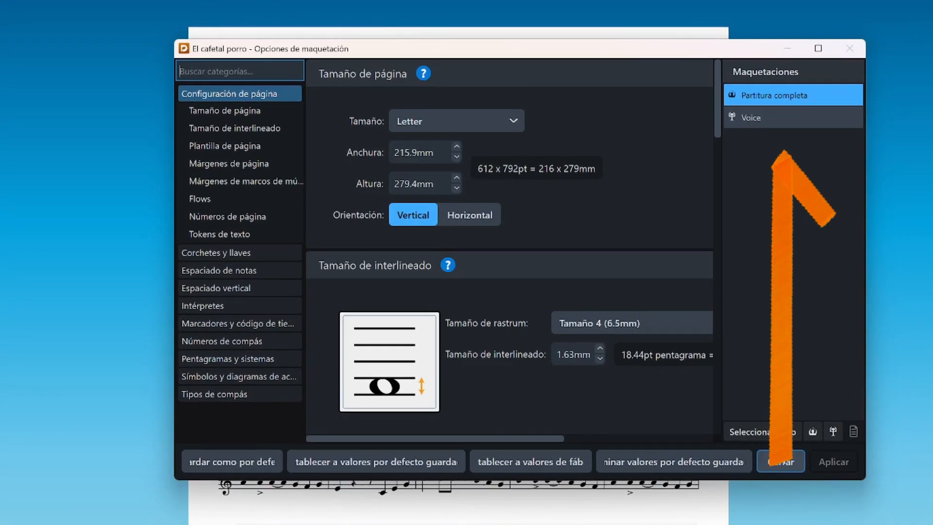
ctrl+click(781, 123)
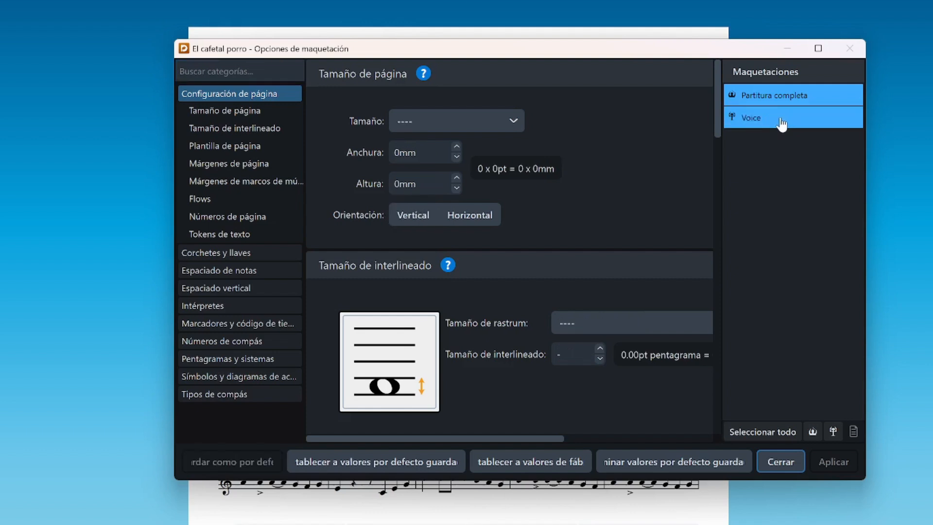
click(781, 123)
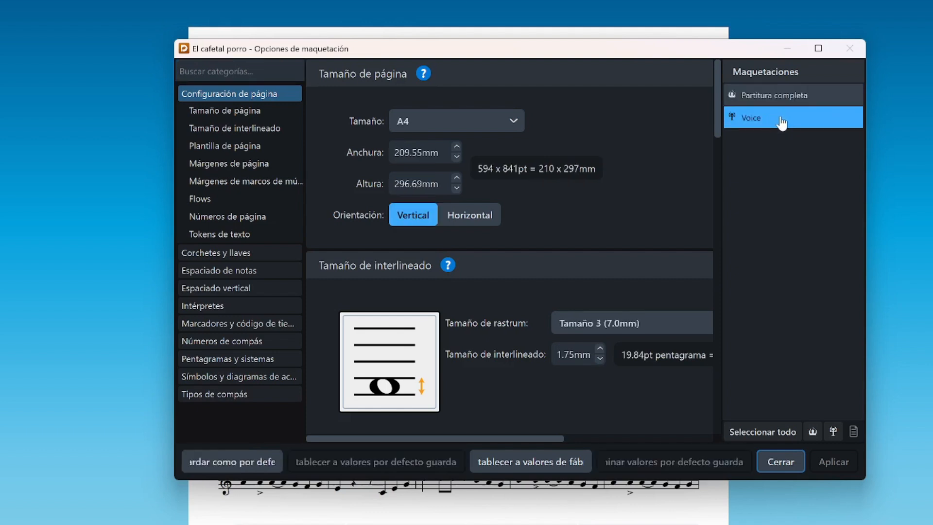
click(799, 95)
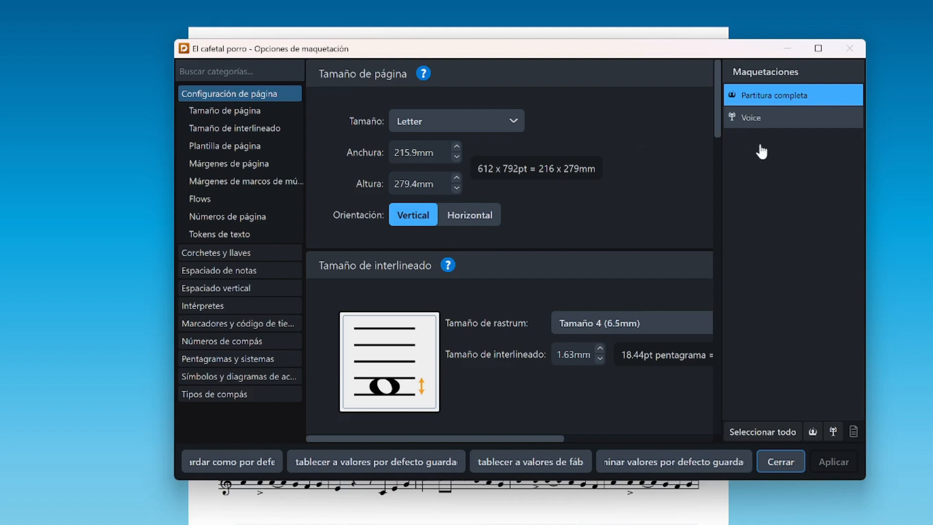
ctrl+click(783, 125)
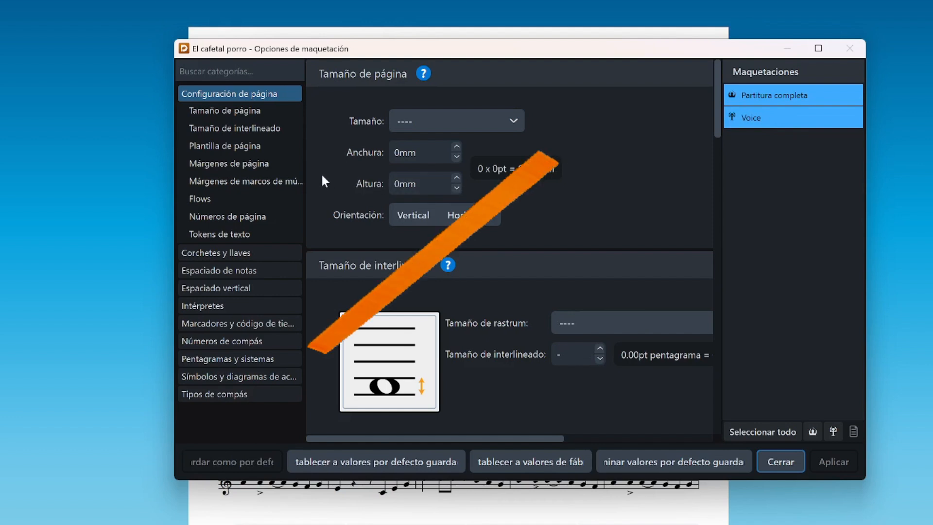
Step: In the staves and systems distribution settings, fix the number of bars per system at 4 and apply it to both layouts
click(266, 360)
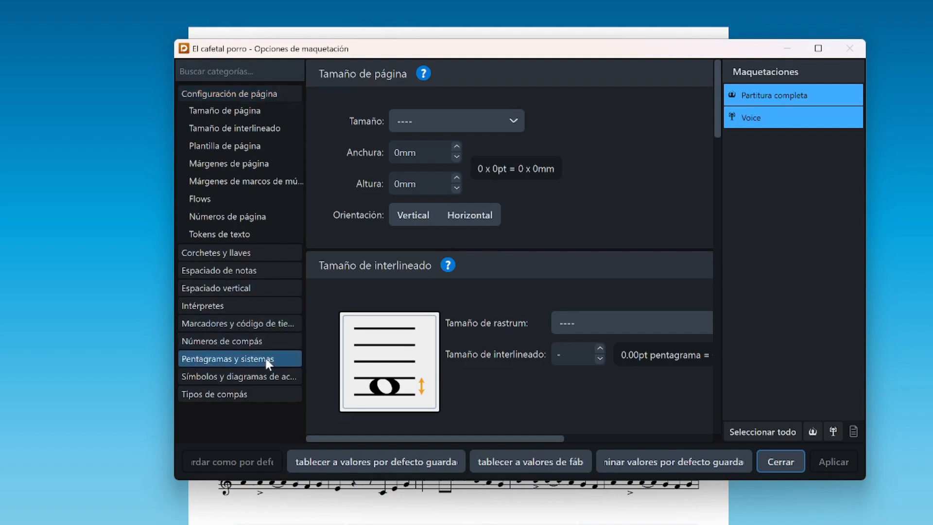
click(246, 287)
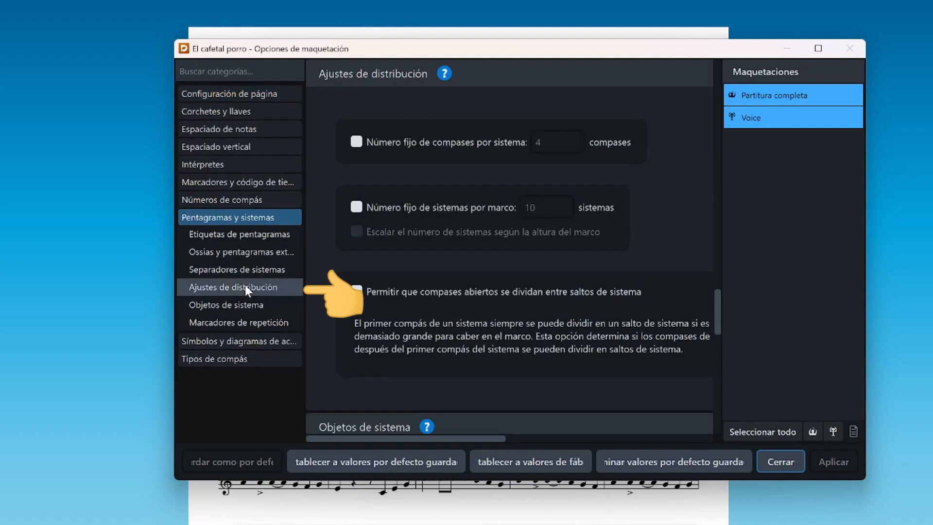
scroll(340, 194, down, 1)
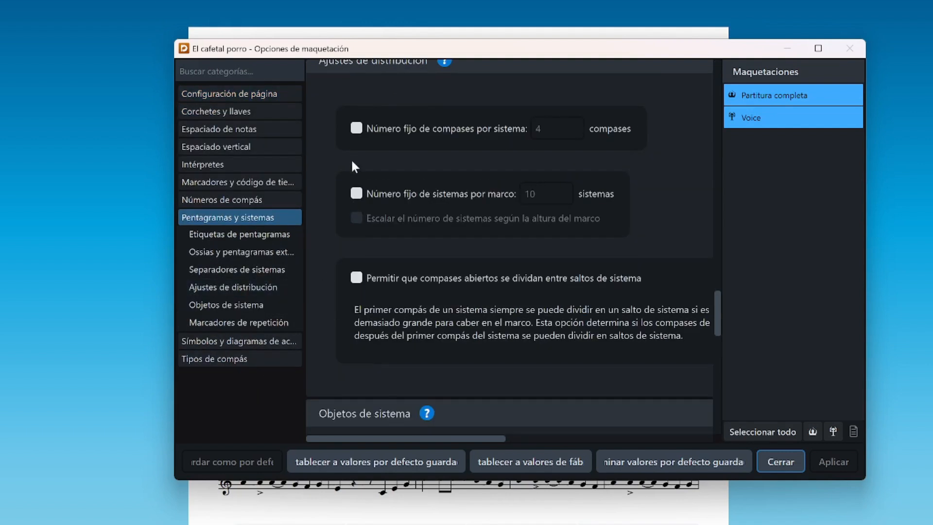
click(356, 129)
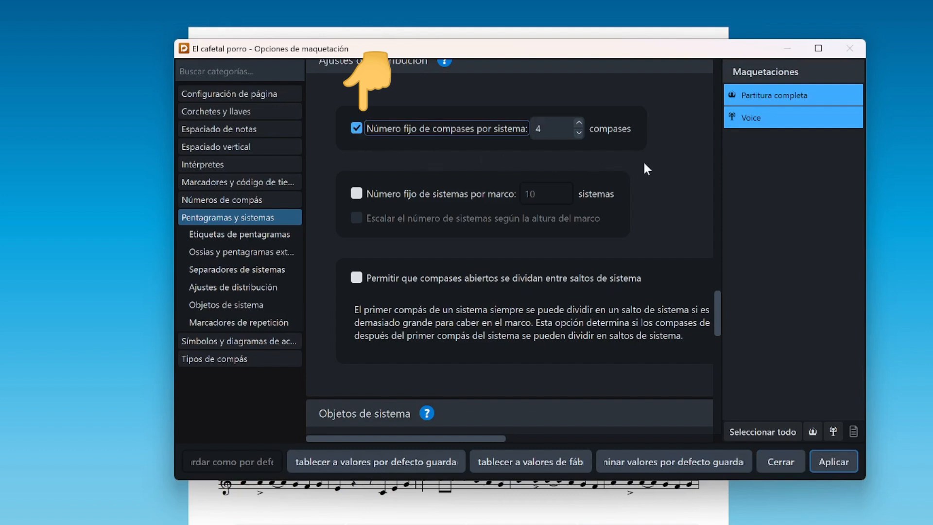
click(841, 465)
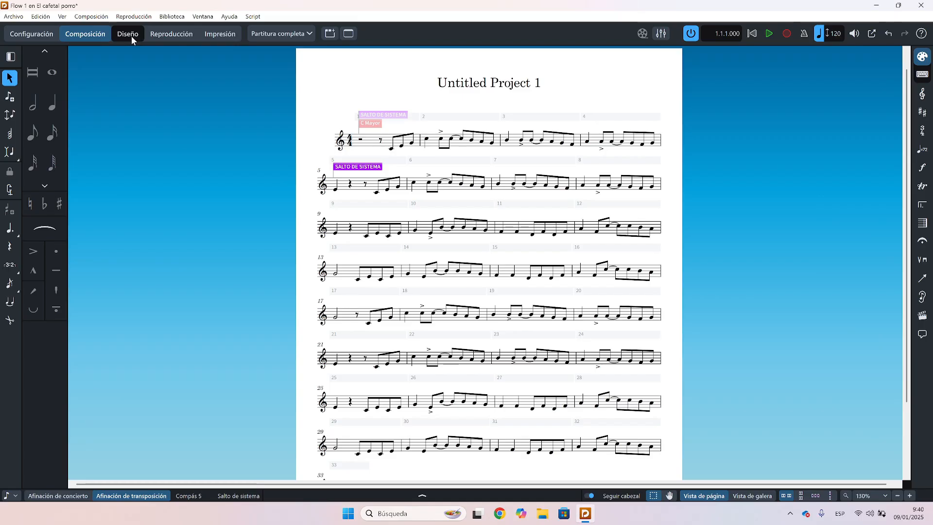
Step: In Diseño mode, move the music from bar 11 to the next system and bring bar 15 back to the previous system
click(131, 36)
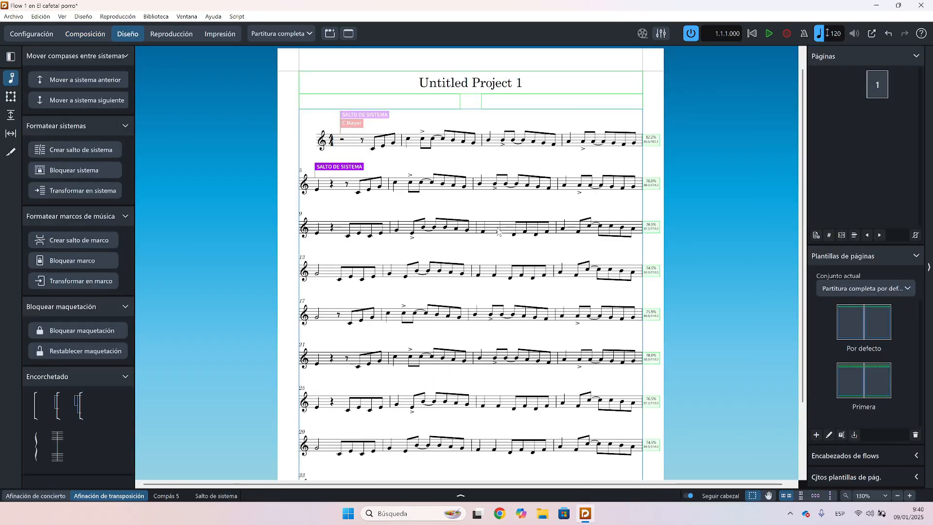
key(ctrl+2)
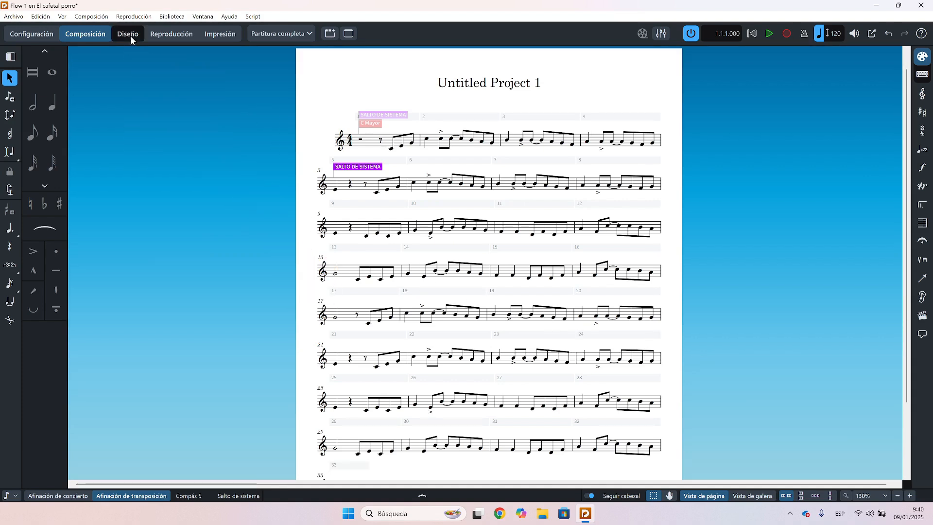
click(131, 36)
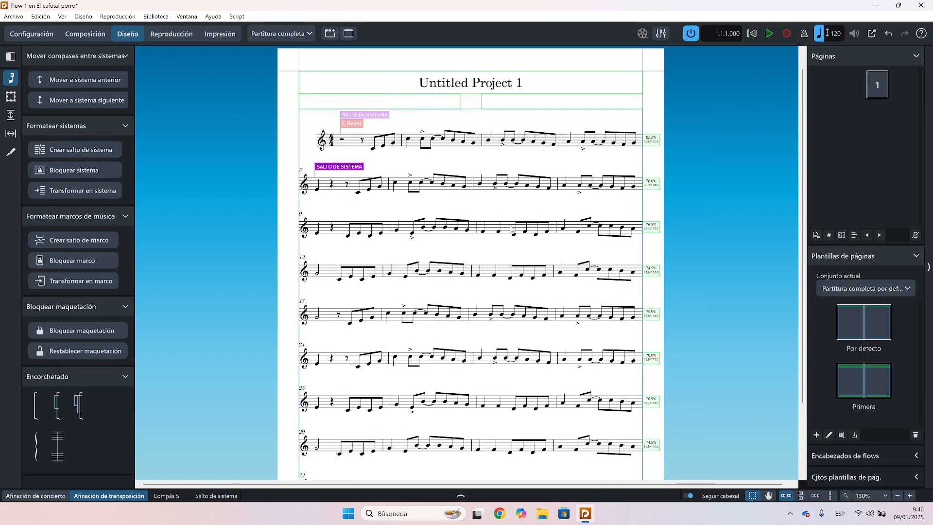
click(484, 236)
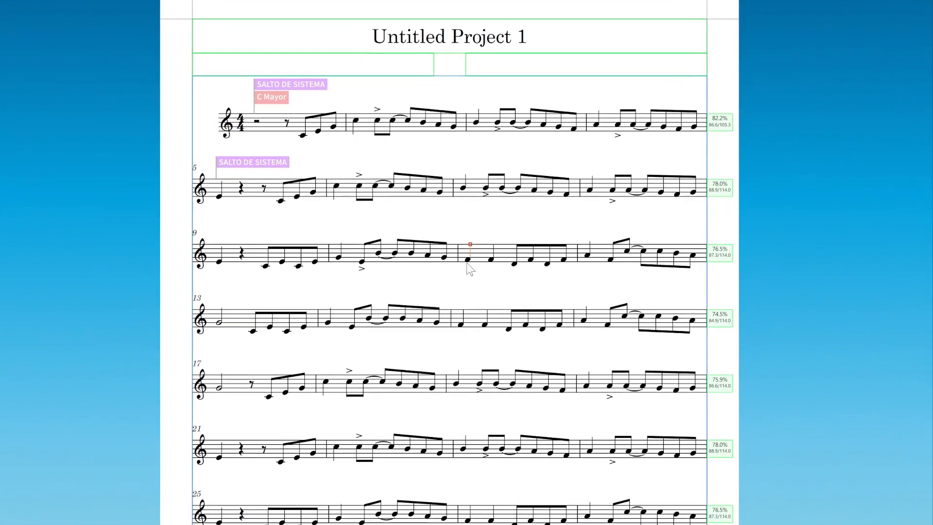
click(484, 236)
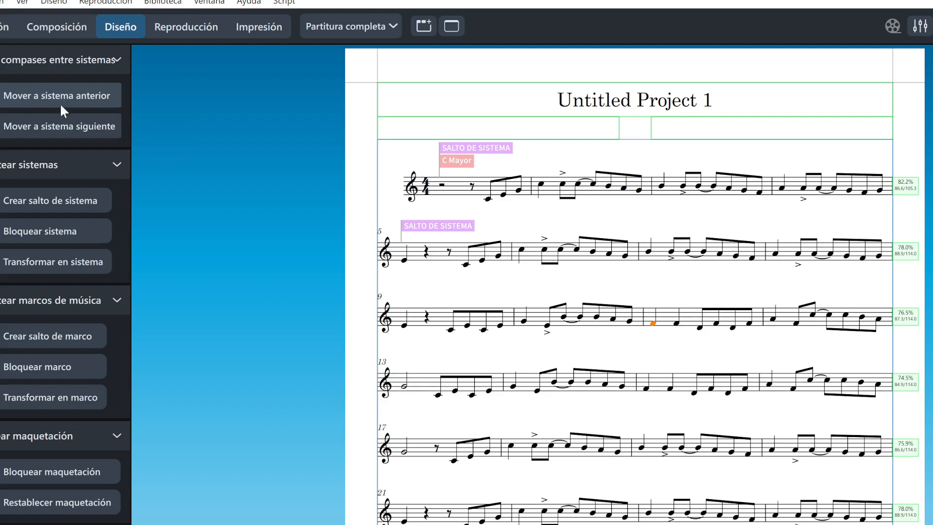
click(57, 126)
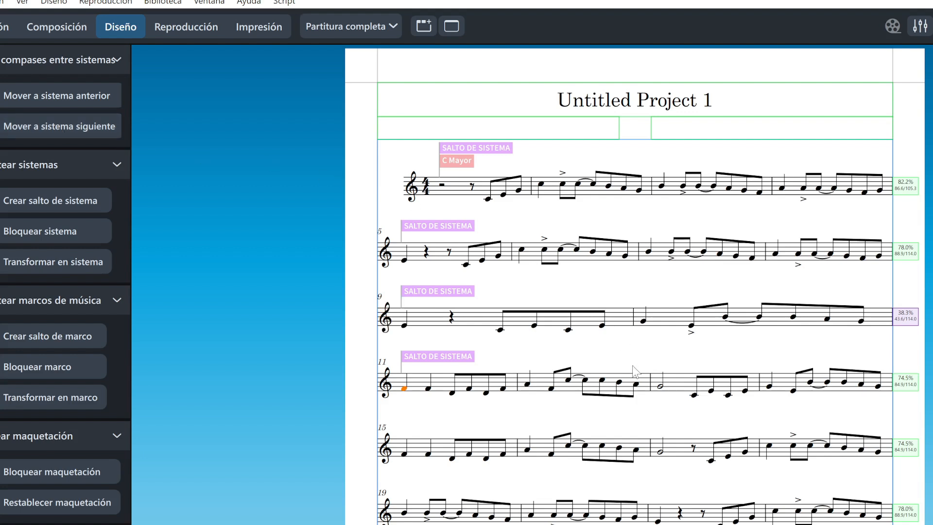
click(88, 96)
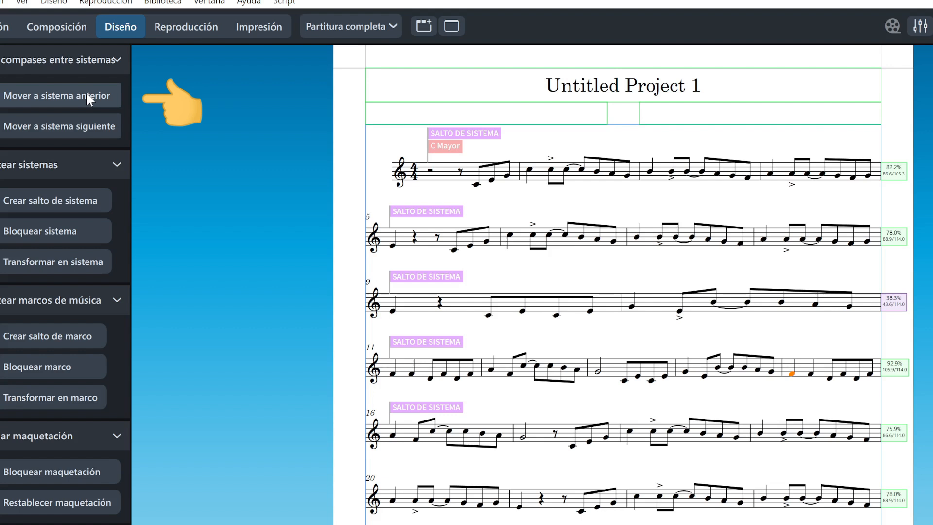
Step: Insert a system break at the start of bar 2 and delete that break again
click(528, 171)
click(533, 174)
click(529, 172)
key(shift+s)
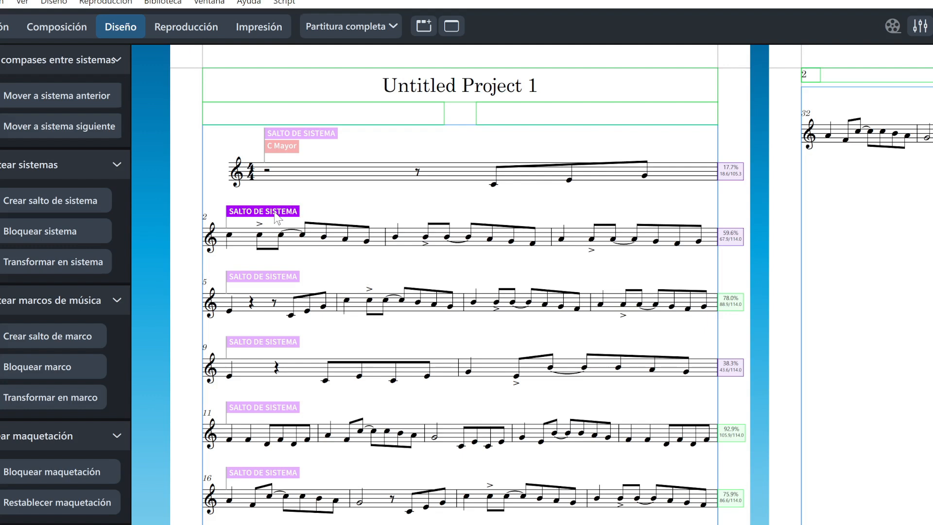
key(Delete)
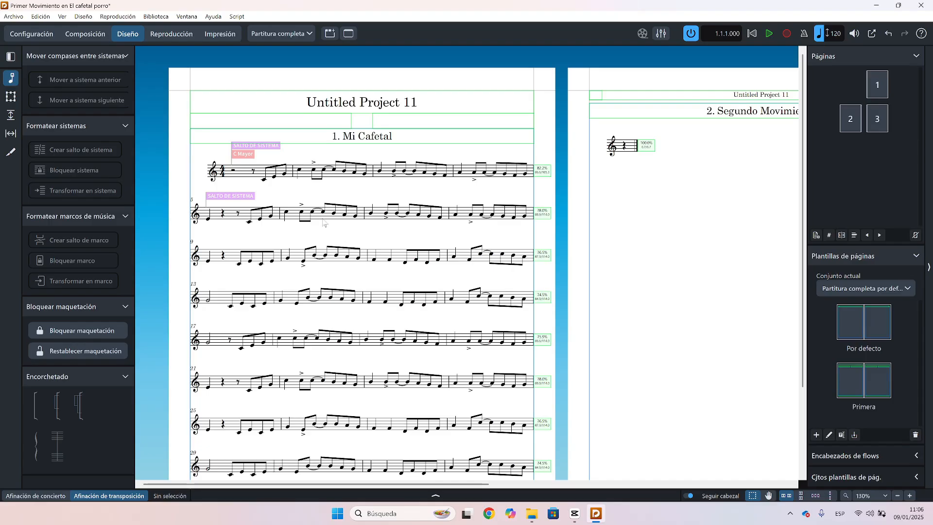
Step: Open the project information and set the title of the Proyecto entry to Mi Cafetal
click(19, 18)
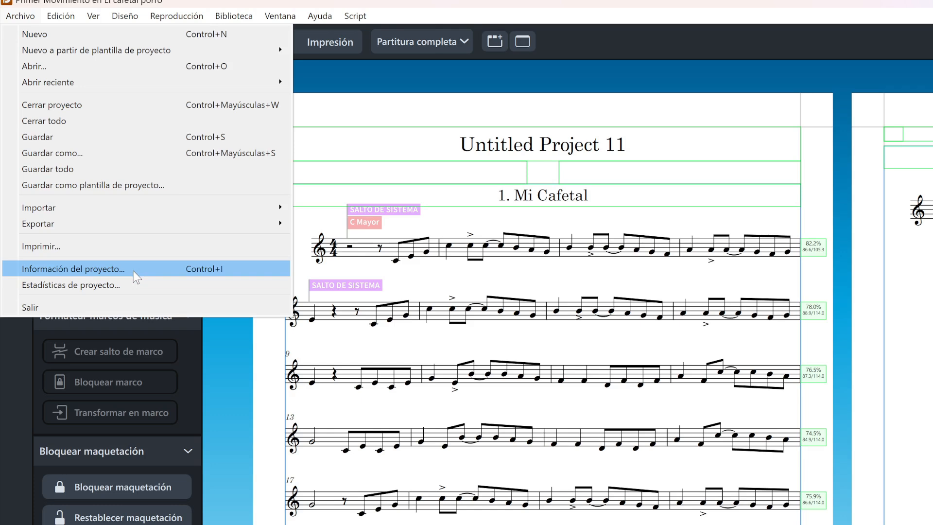
click(133, 270)
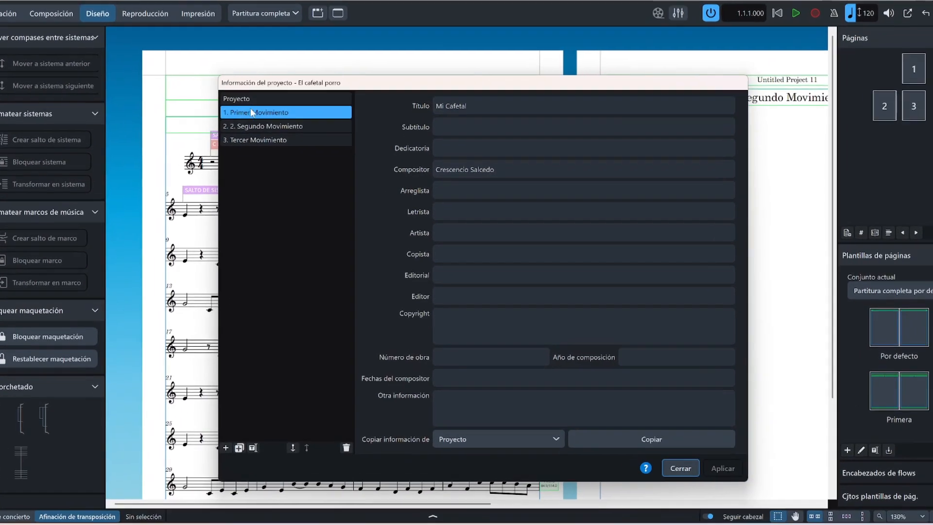
click(272, 113)
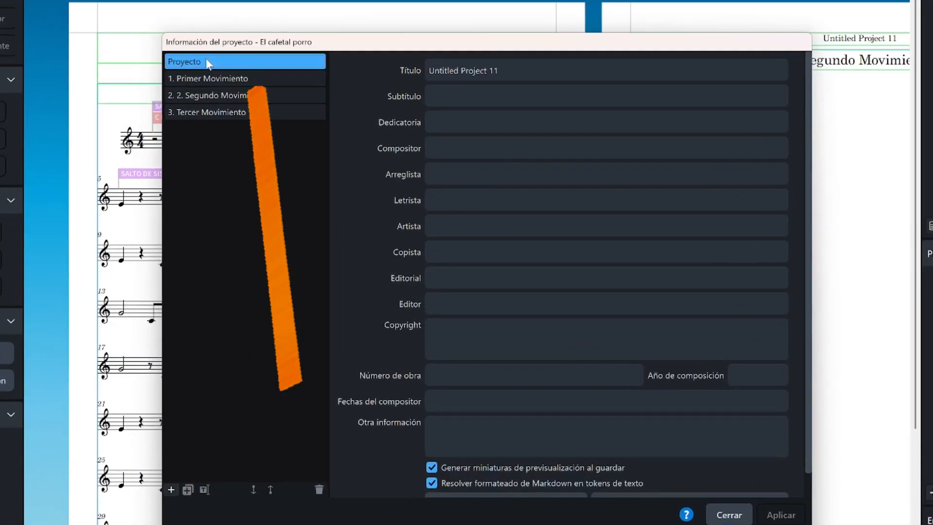
drag(519, 67, 389, 72)
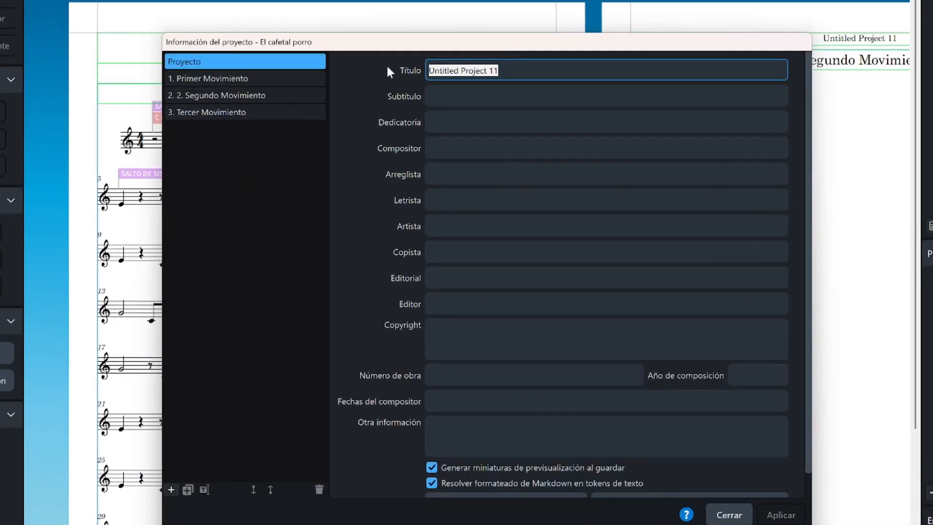
text(Mi Caf)
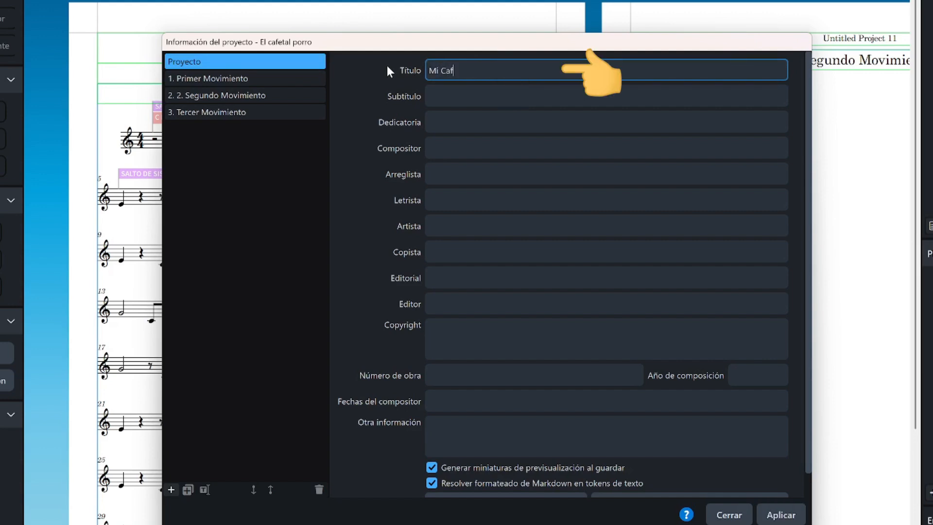
text(etal)
Step: Enter the composer's full name in the Proyecto entry
click(443, 146)
text(Cre)
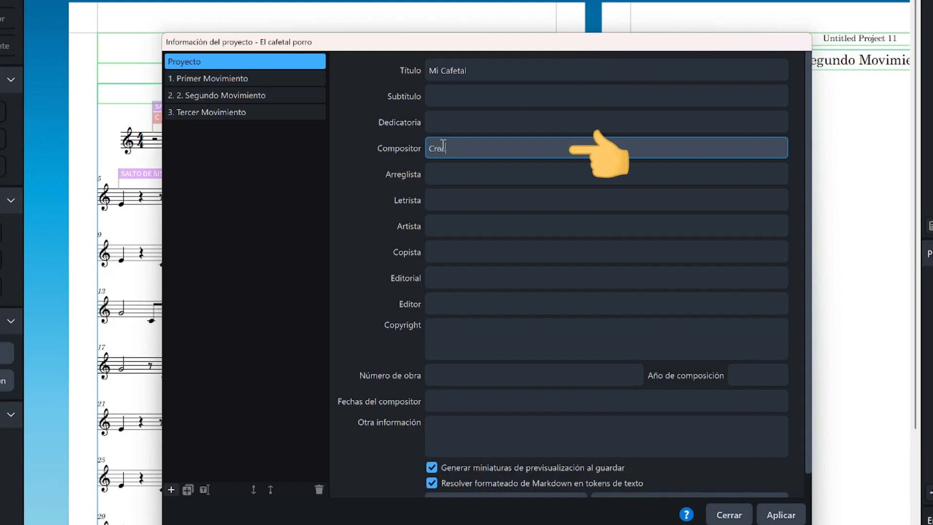
text(scencio salcedo)
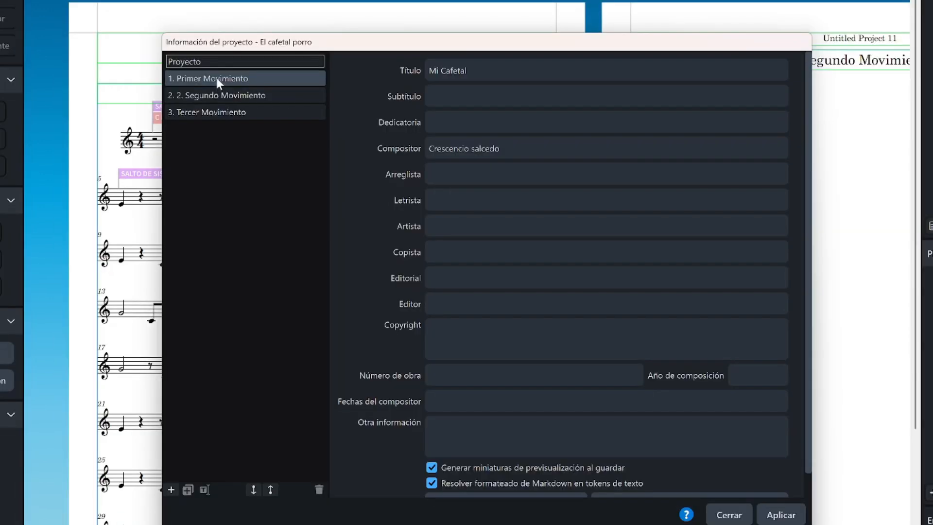
Step: Review the information stored for the Primer, Segundo and Tercer Movimiento flows
click(219, 79)
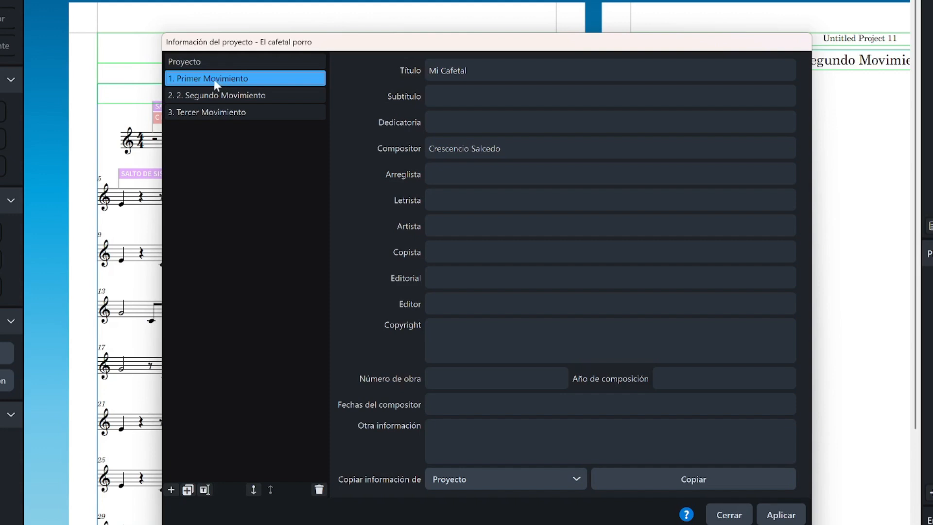
click(191, 96)
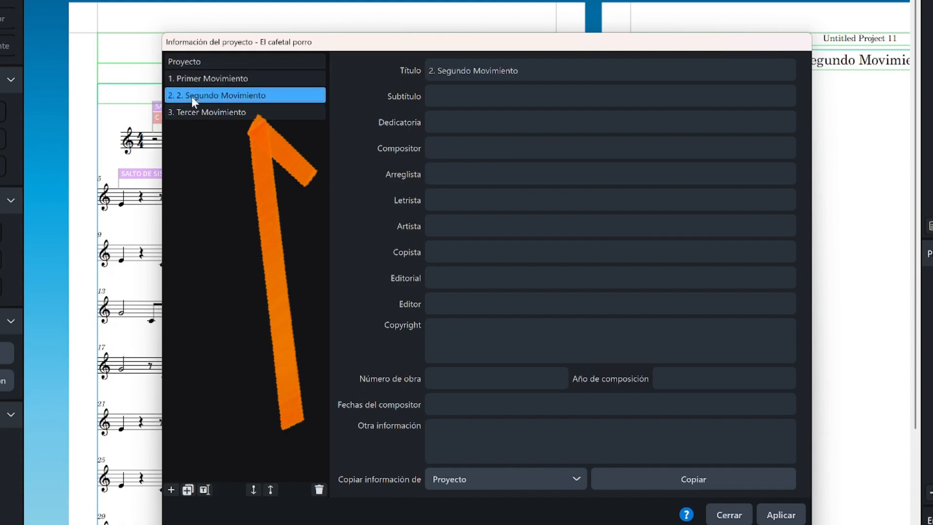
click(196, 114)
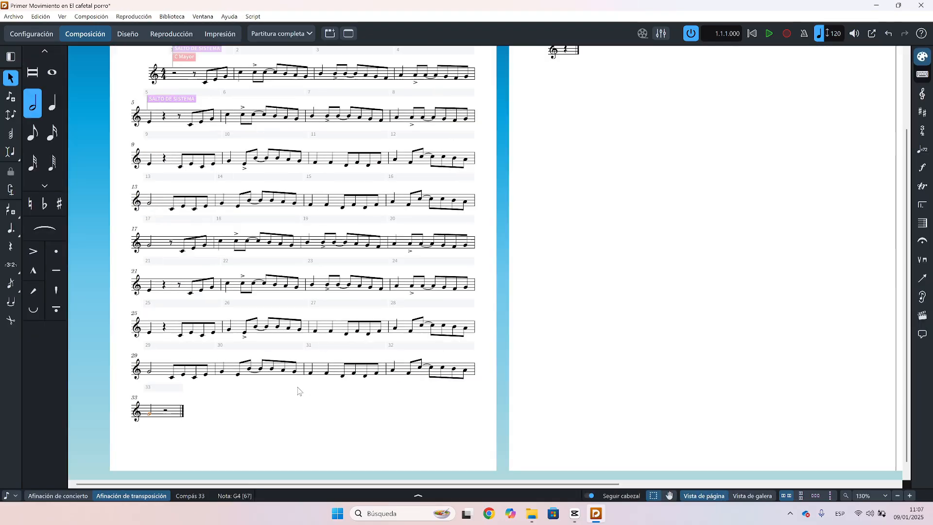
Step: Reopen the project information, set the Primer Movimiento title to Introducción and add a new flow
key(ctrl+i)
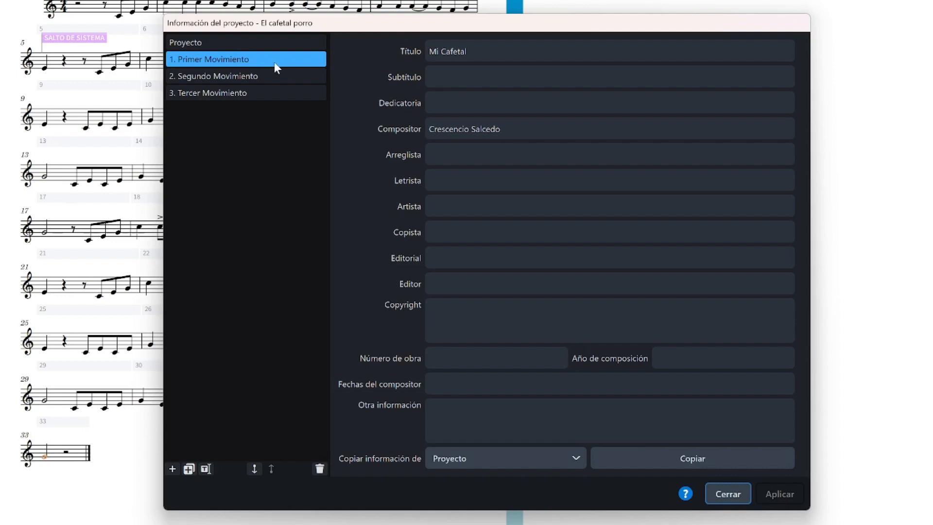
click(471, 51)
drag(472, 51, 416, 48)
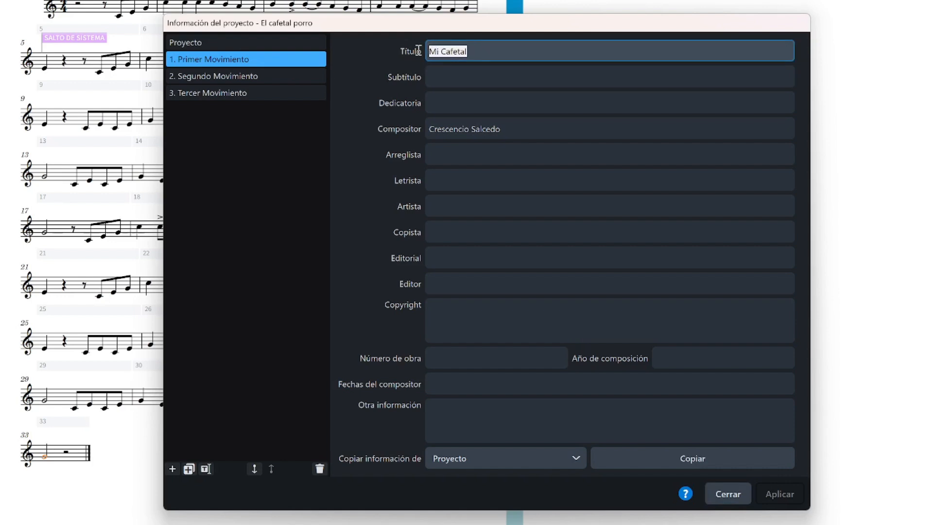
text(Introducción)
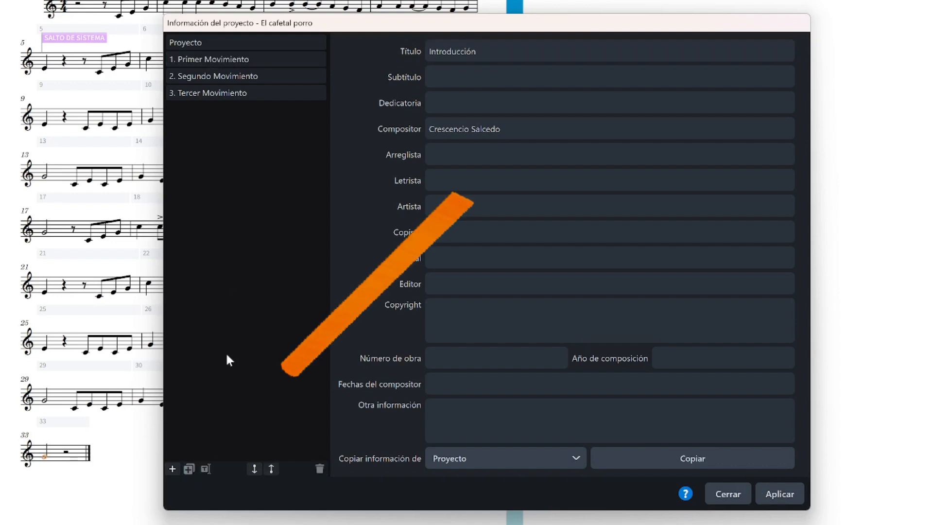
click(172, 467)
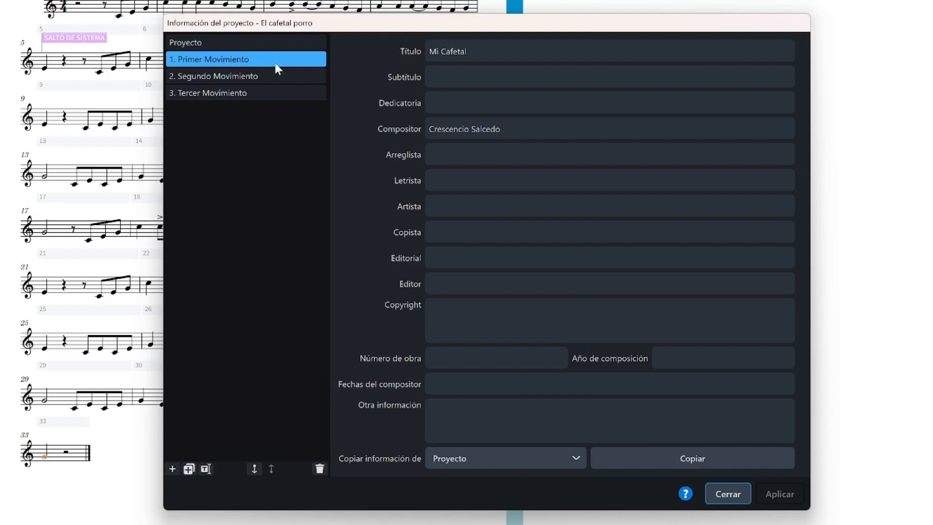
Step: Replace the Primer Movimiento title Mi Cafetal with Introducción, apply the project information changes and close the dialog
click(453, 49)
key(ctrl+a)
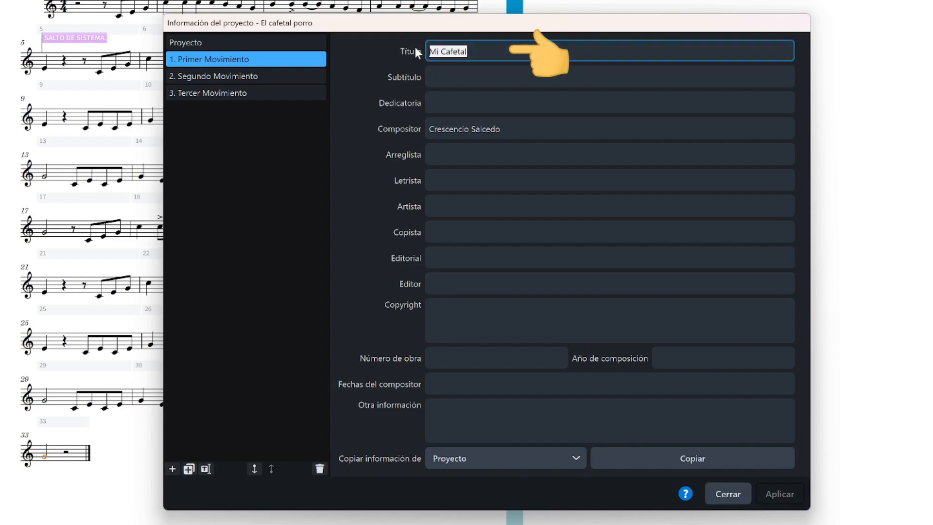
text(Introducció)
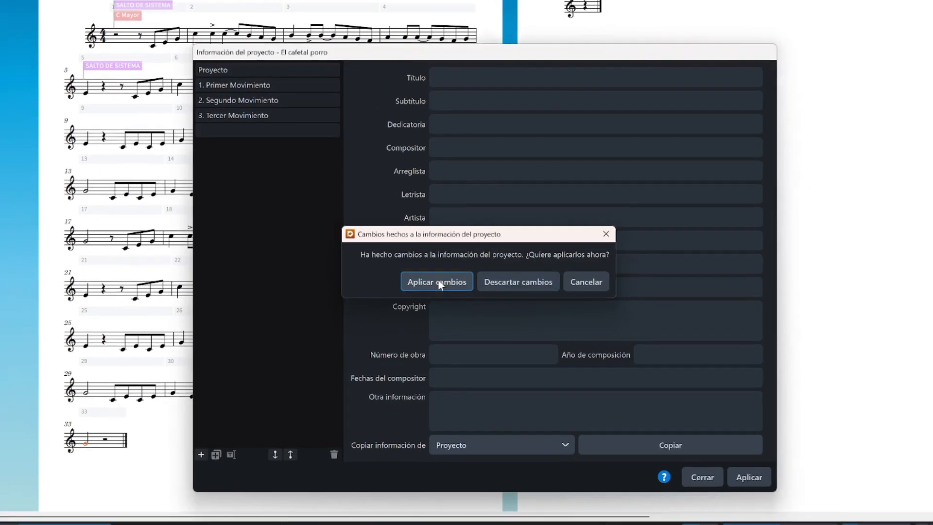
click(442, 276)
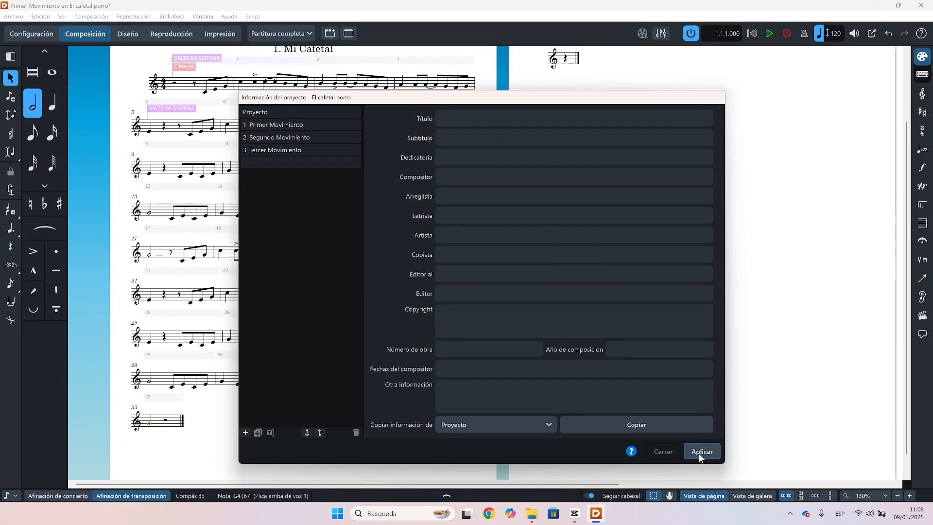
click(699, 453)
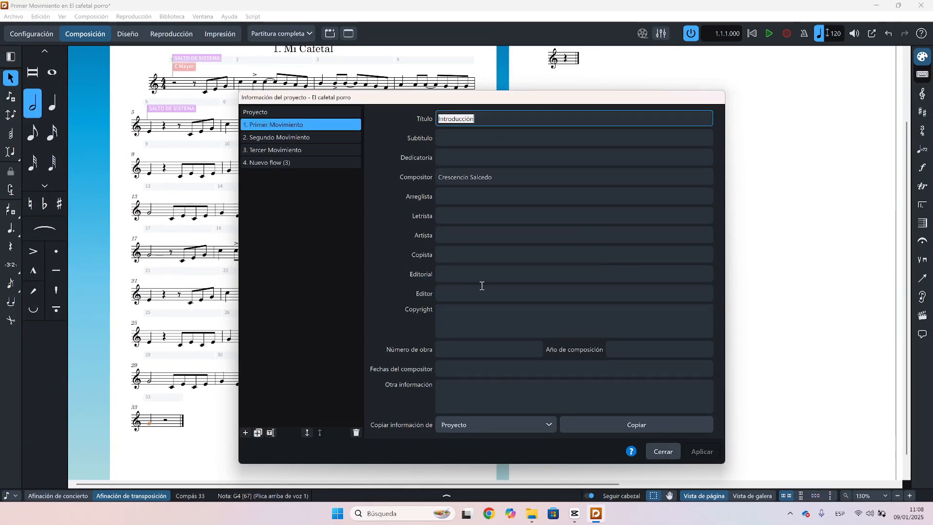
key(Escape)
scroll(452, 200, up, 4)
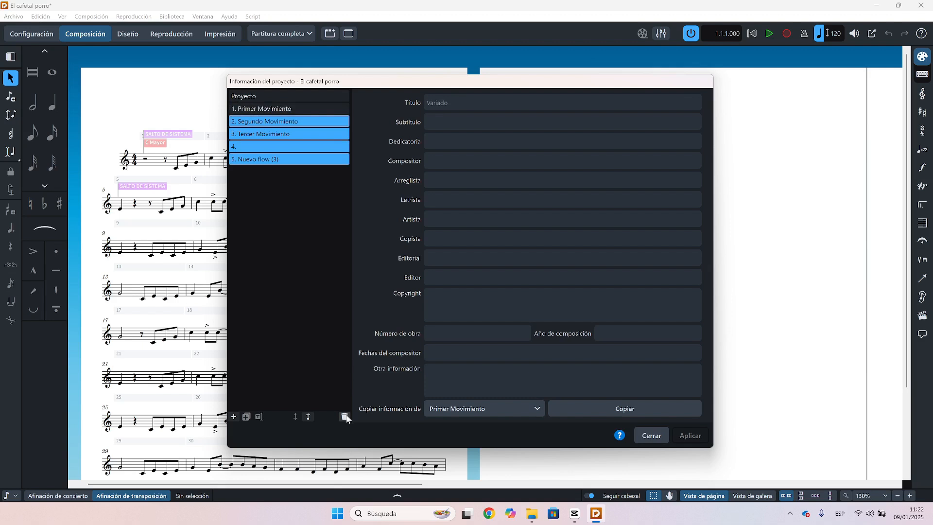
Step: Delete every flow after Primer Movimiento from the project information and apply the change
click(345, 417)
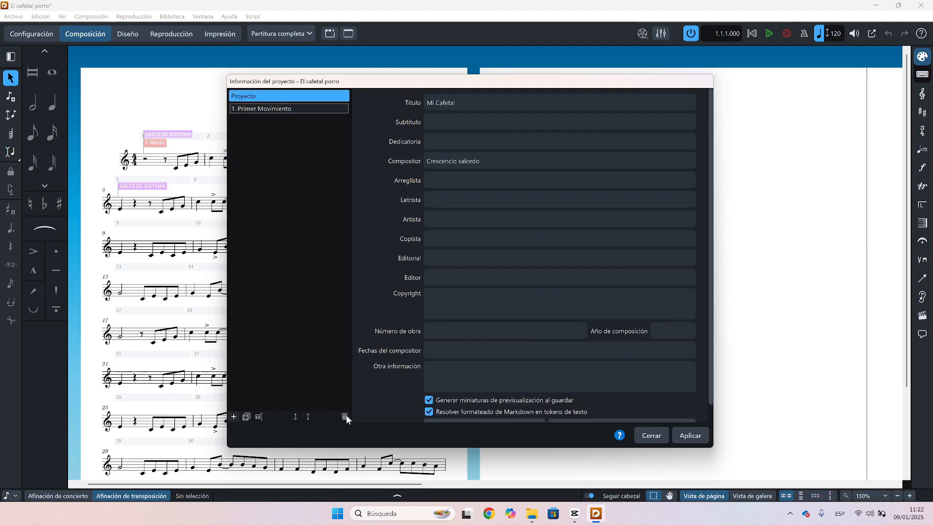
click(300, 234)
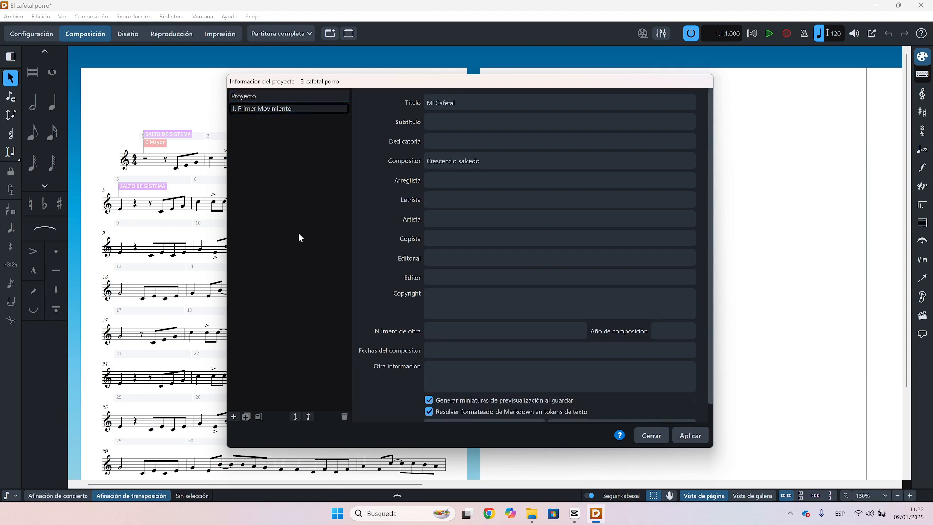
click(689, 435)
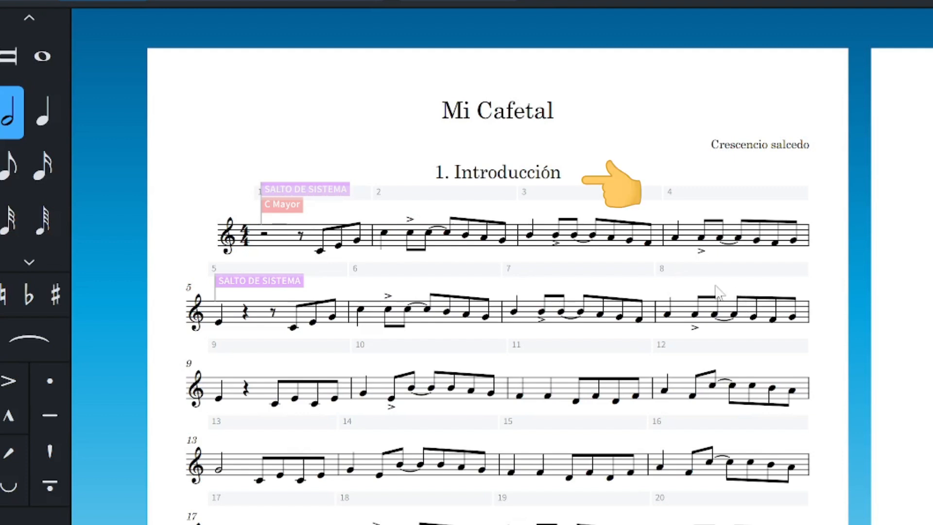
Step: In the layout options' Flows settings, set flow headings to Nunca and apply the change
click(318, 1)
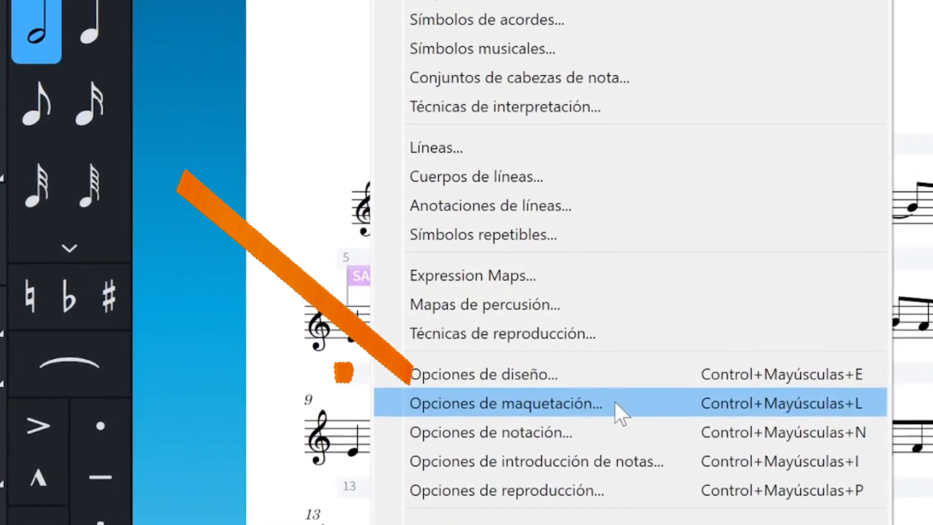
click(616, 400)
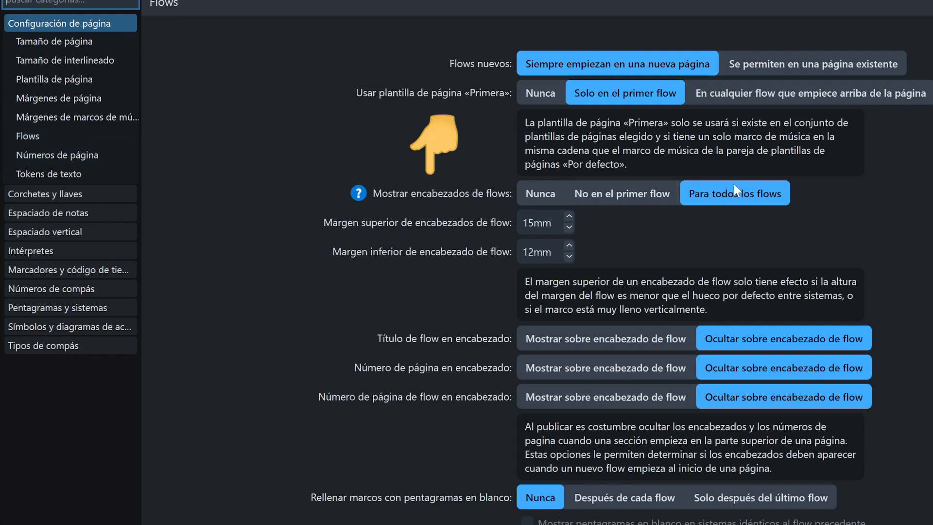
click(531, 192)
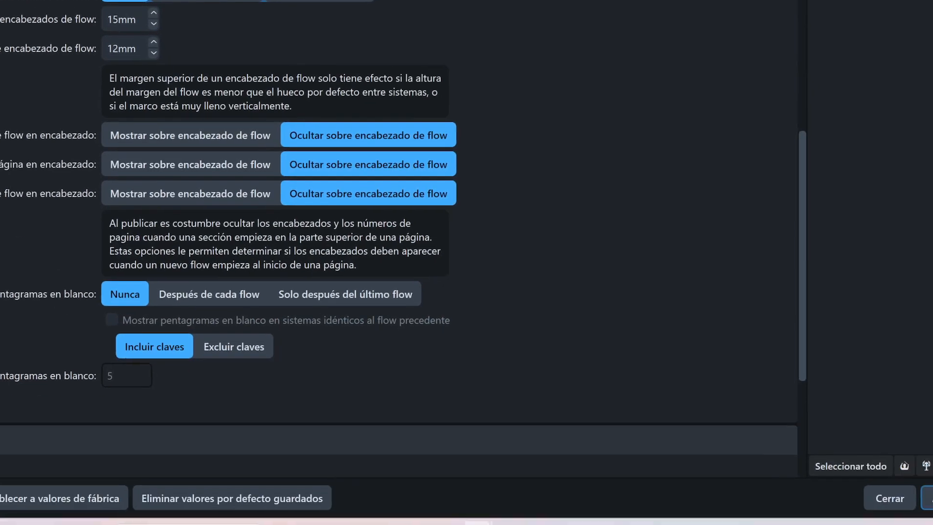
click(917, 483)
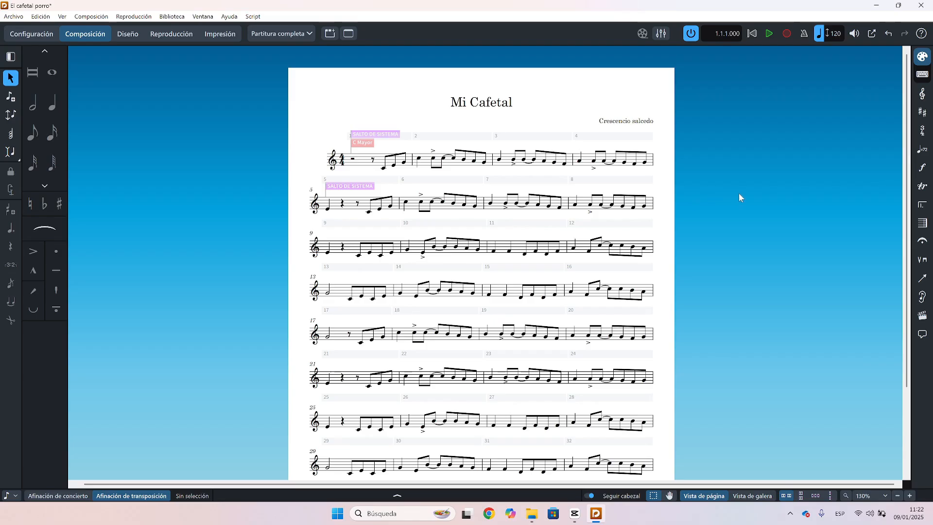